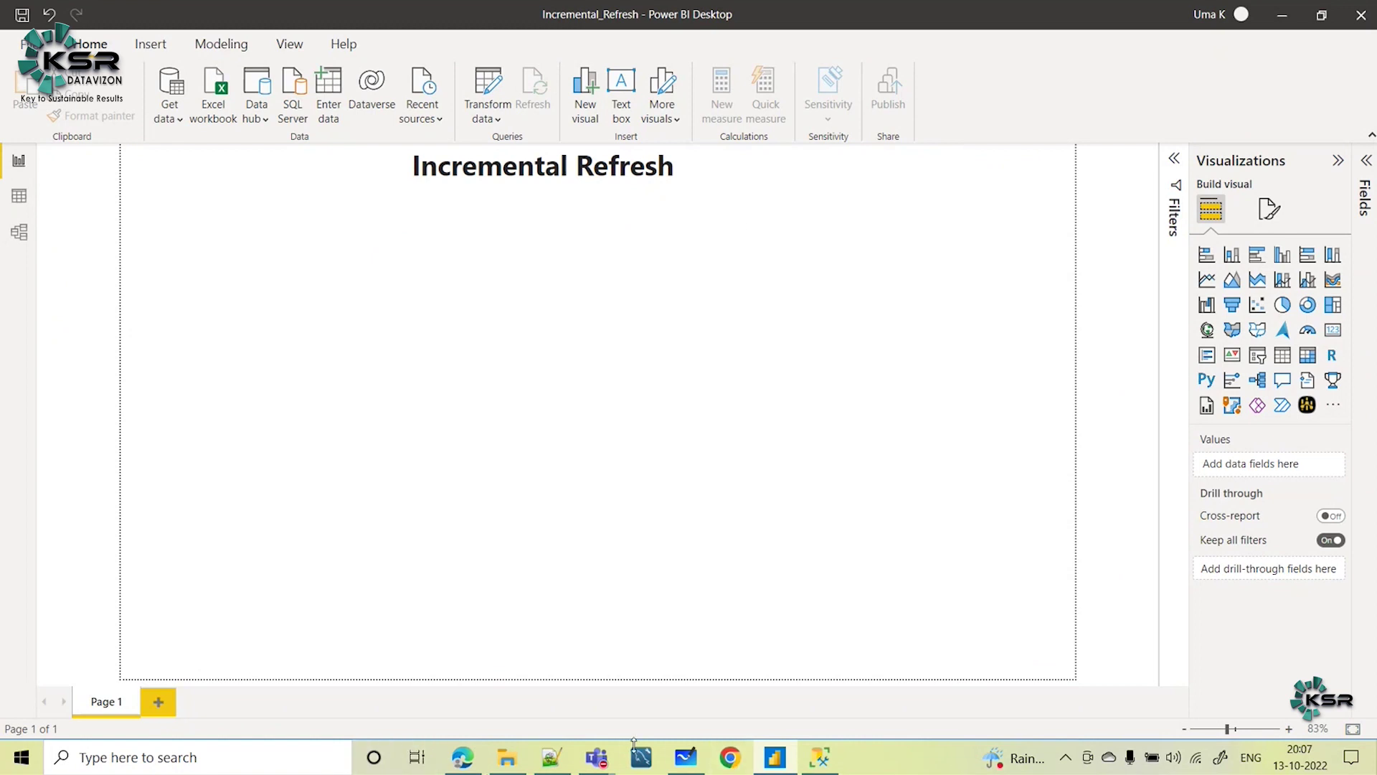
Switch to SQL Server Management Studio and examine the Fact_ORDER_TB select query and its result columns
left_click(821, 762)
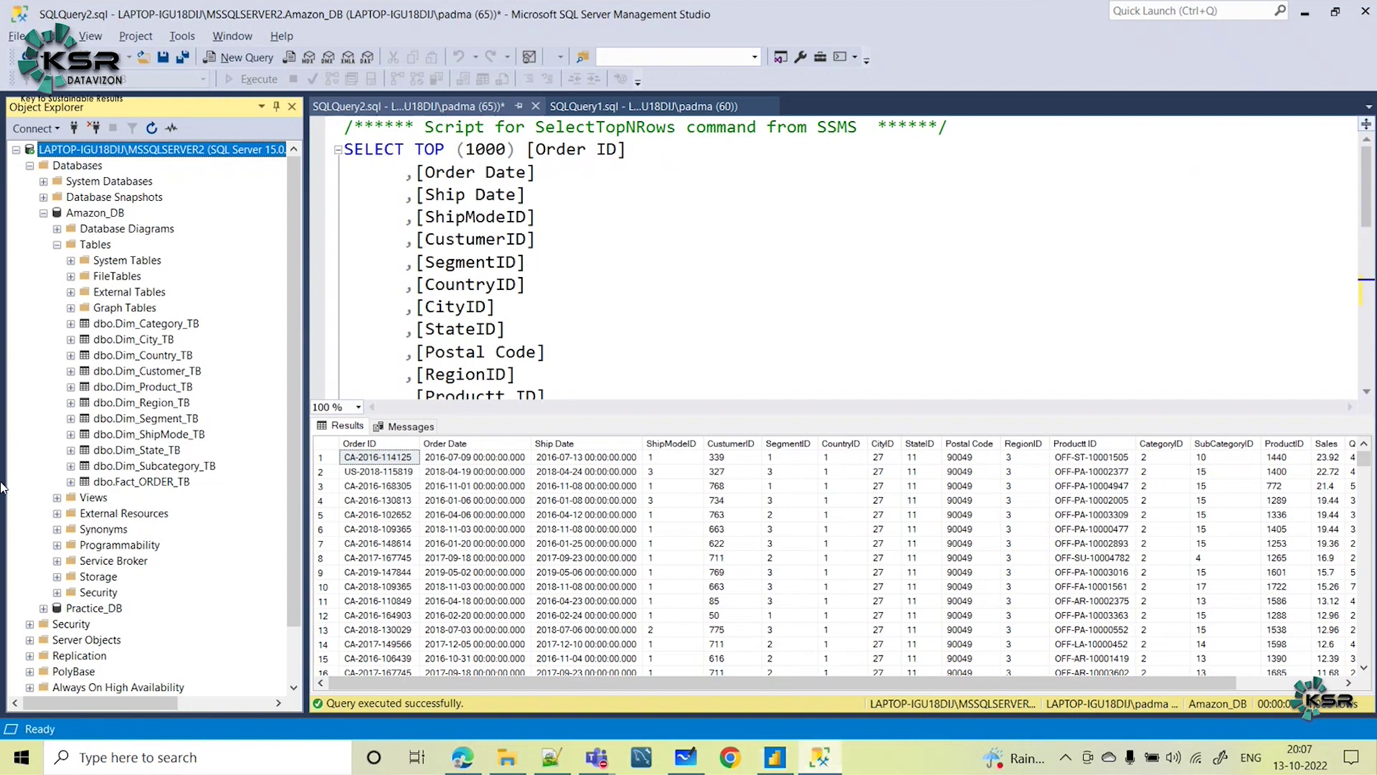
scroll(526, 324, "down", 4)
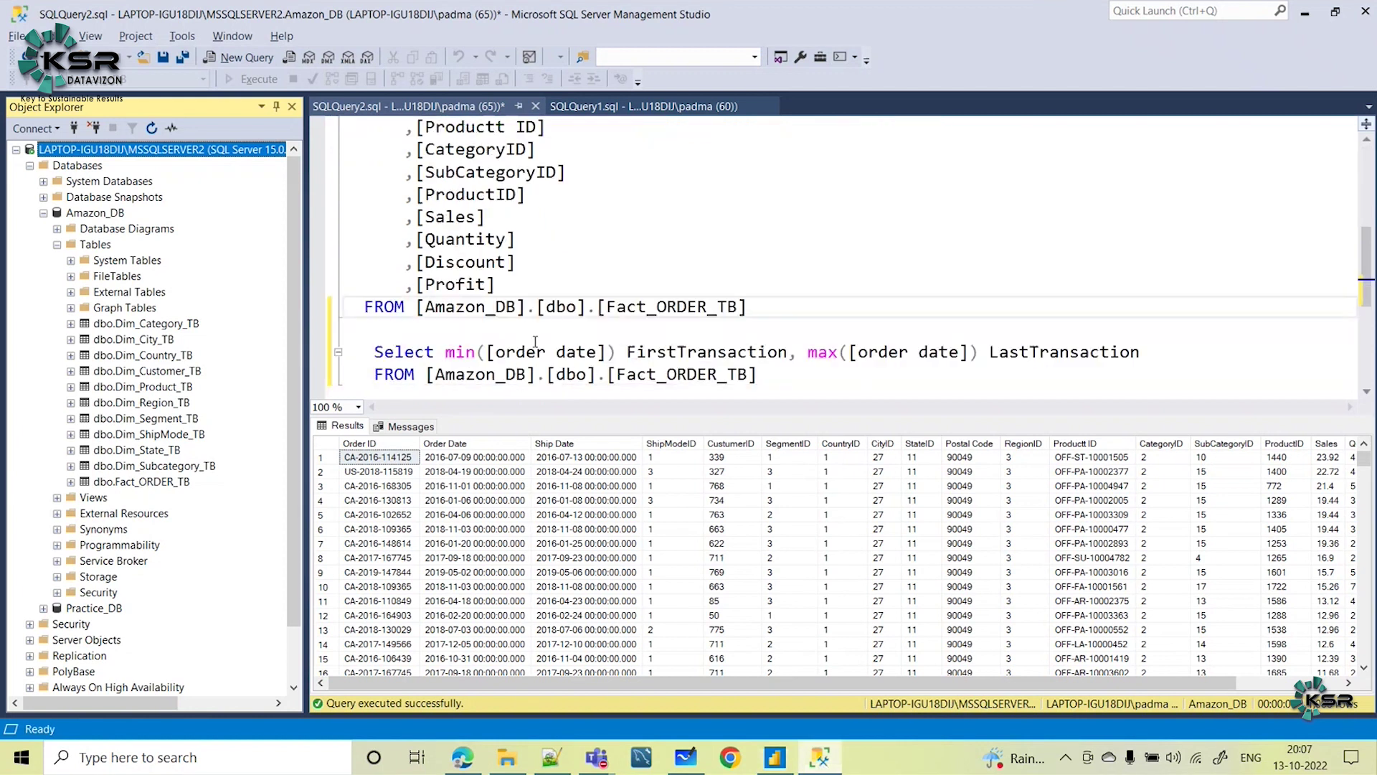
scroll(700, 329, "up", 1)
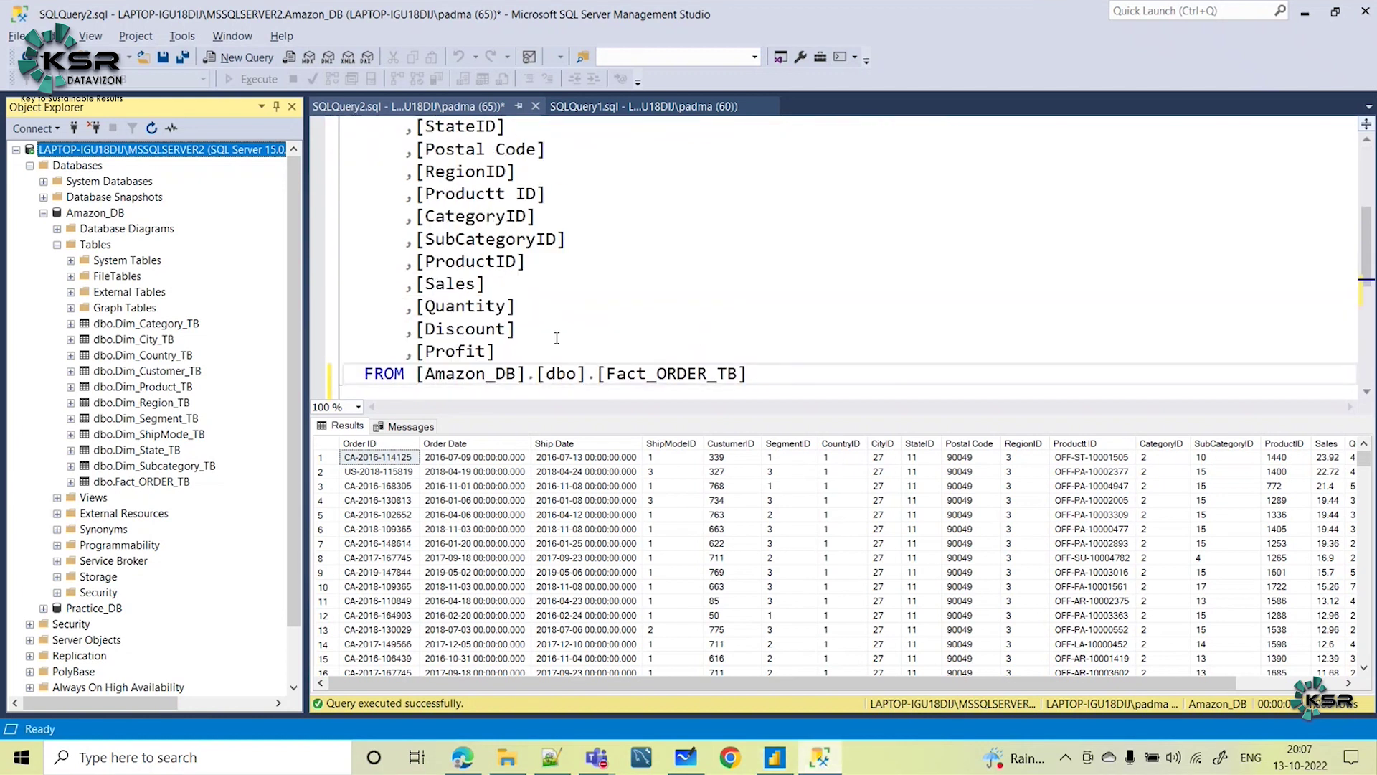
scroll(556, 338, "down", 1)
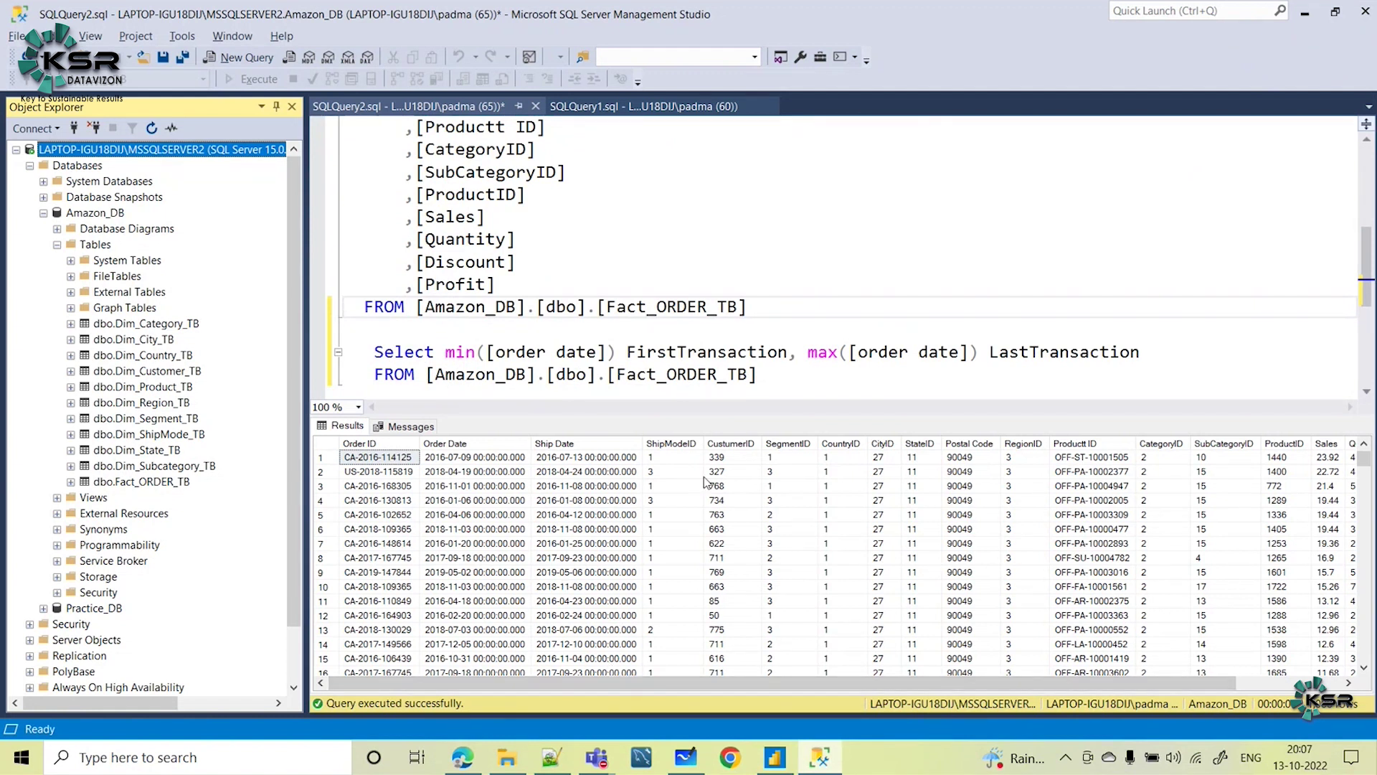
left_click_drag(918, 689, 1034, 686)
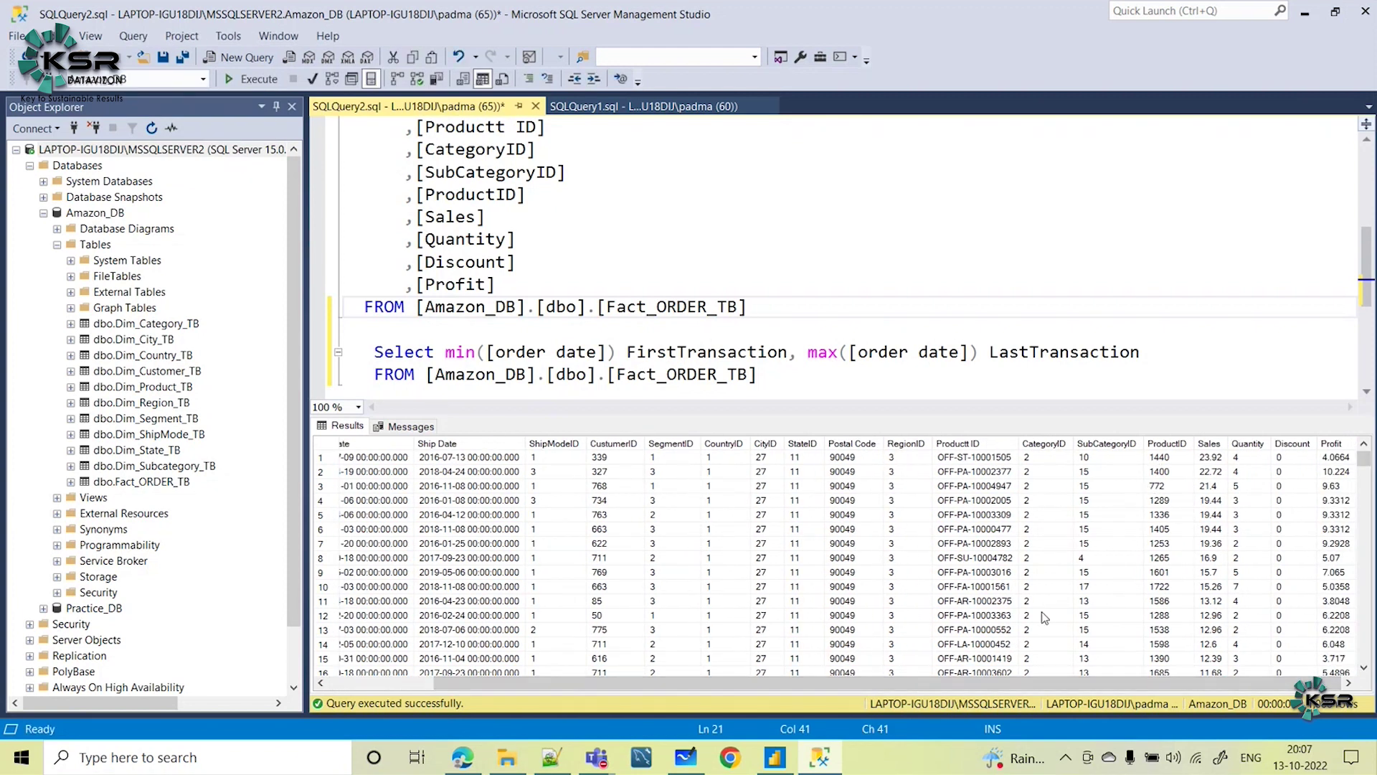
scroll(762, 320, "up", 1)
scroll(746, 316, "down", 1)
double_click(512, 306)
left_click_drag(748, 306, 600, 300)
left_click(659, 231)
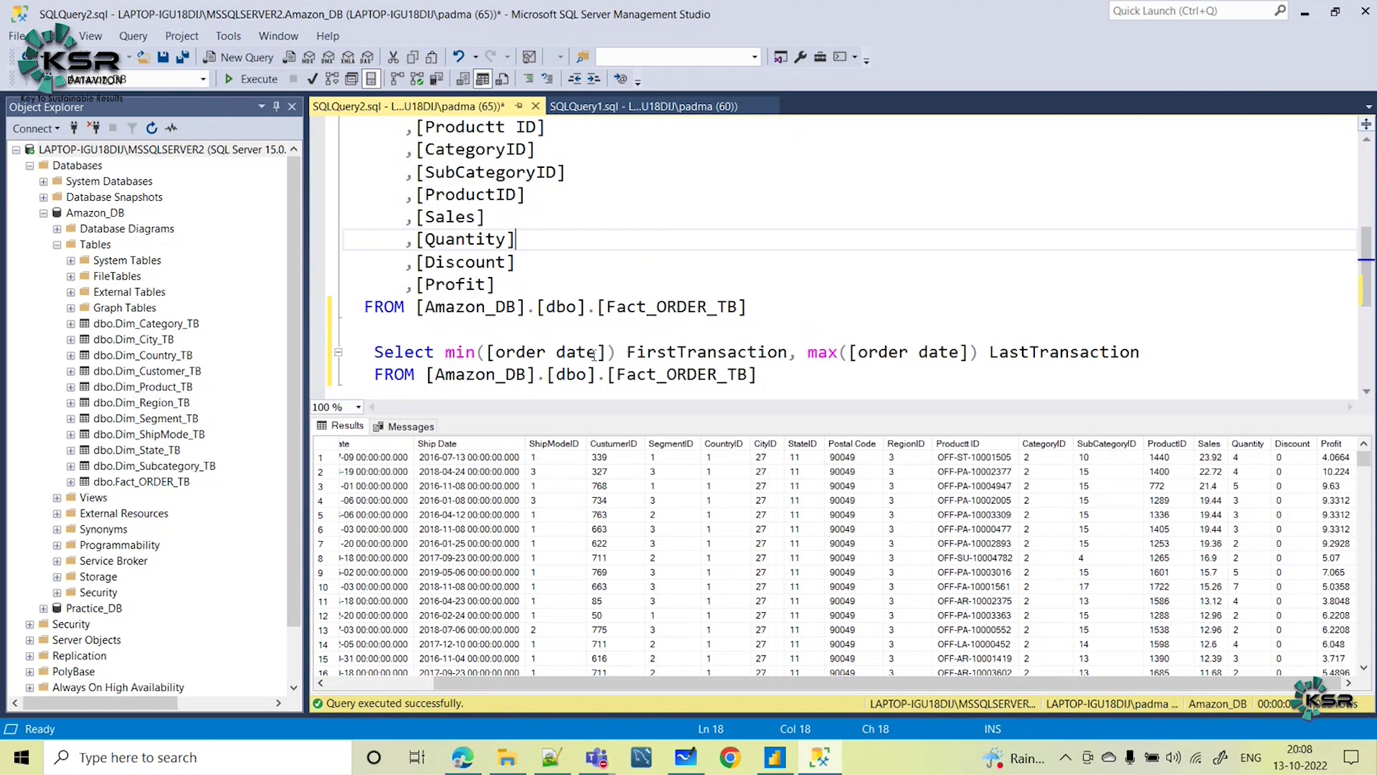
Run only the query that returns the minimum and maximum order date from Fact_ORDER_TB
left_click_drag(762, 376, 369, 346)
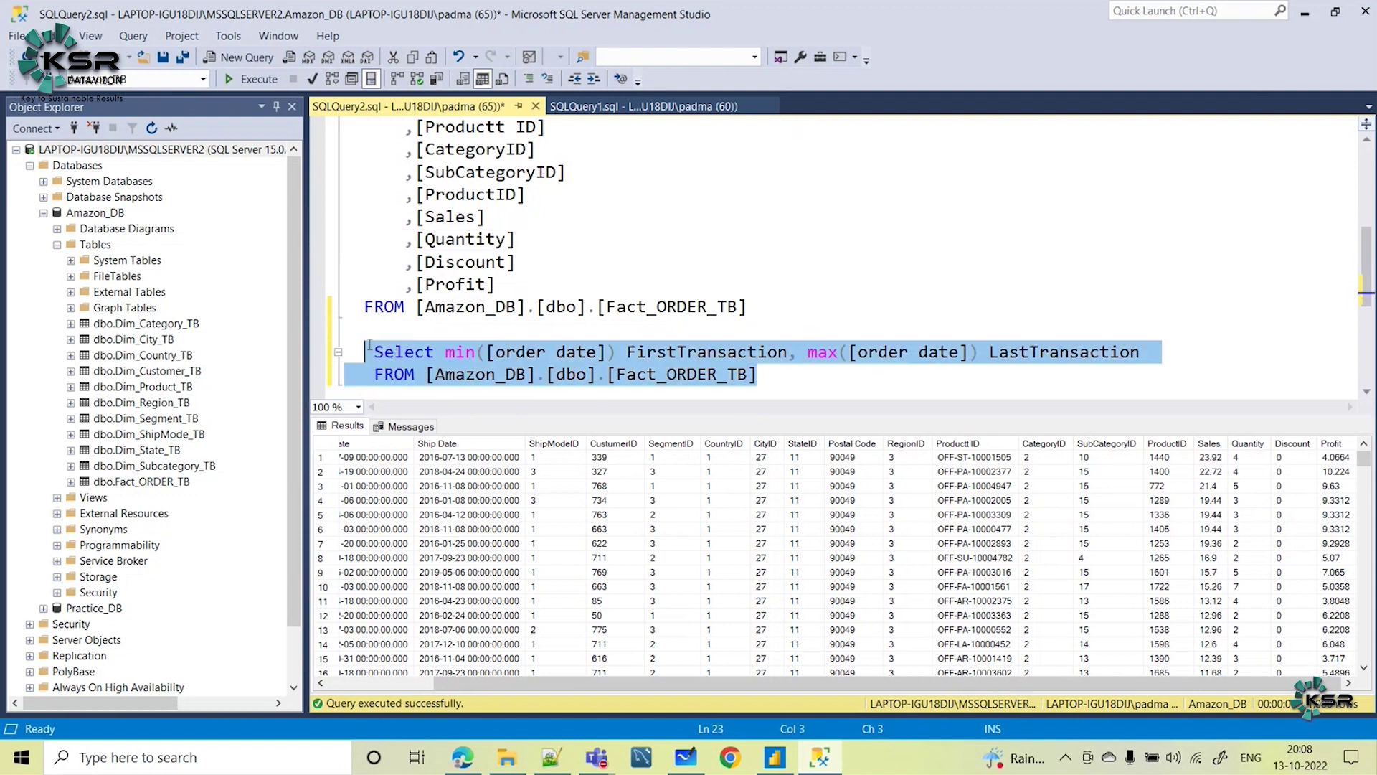
key("F5")
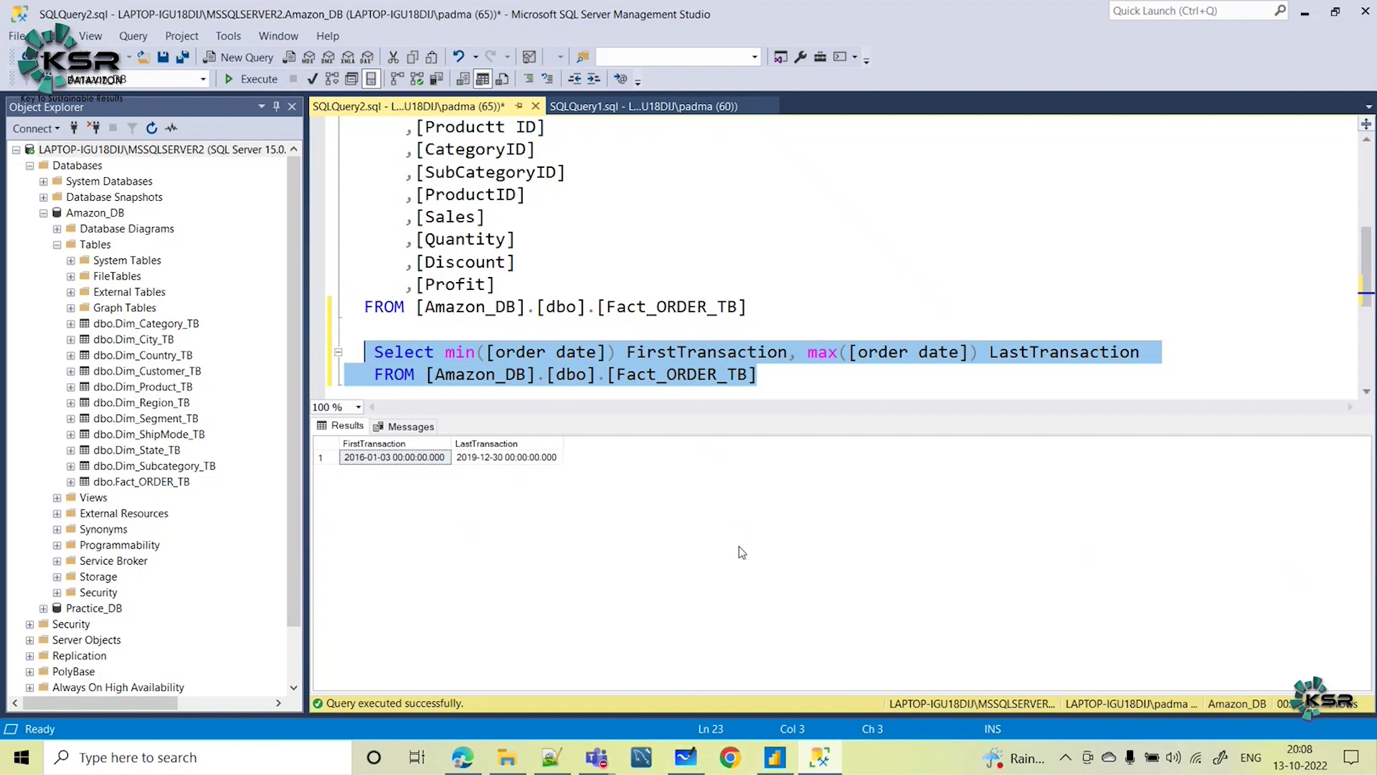
Switch to Microsoft Whiteboard and handwrite an underlined "10 yrs" in the empty area above the dataset box
left_click(685, 757)
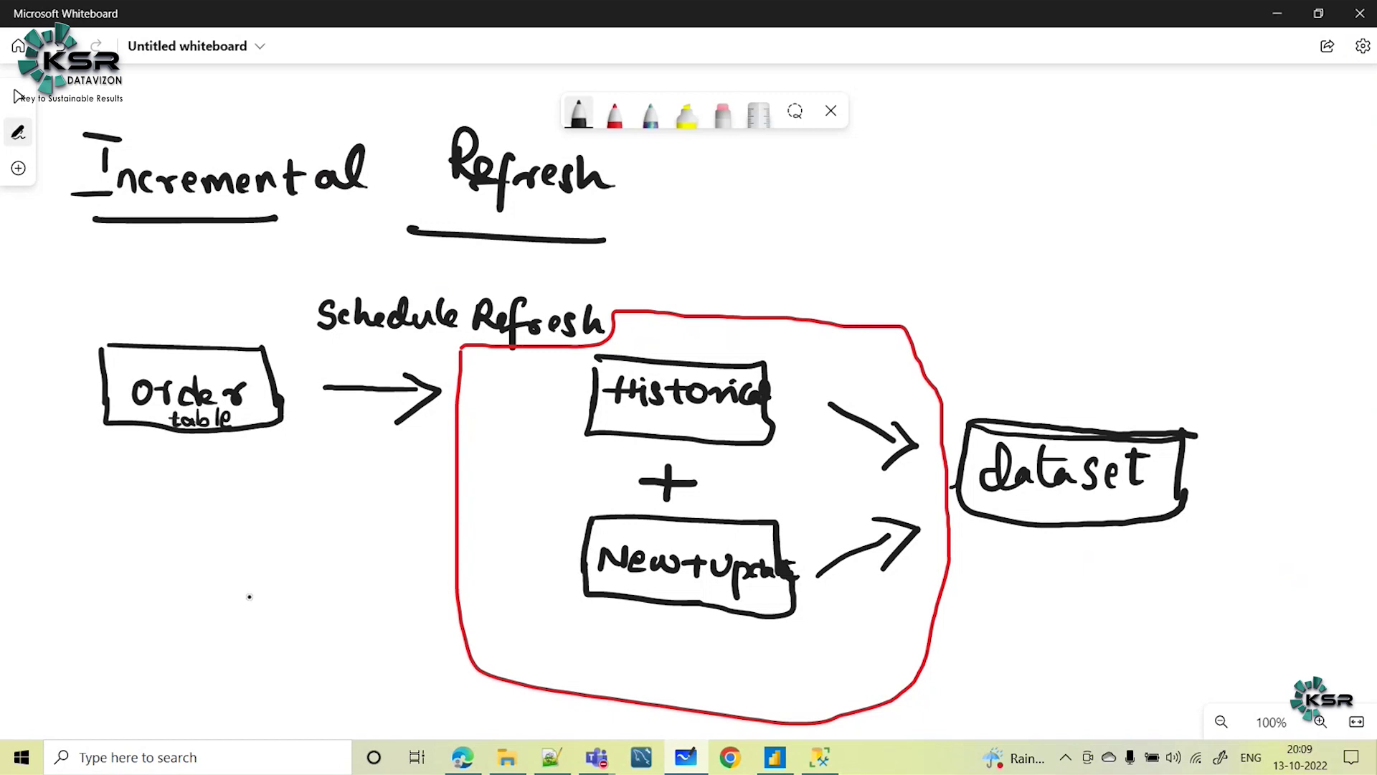
mouse_move(1028, 124)
left_mouse_down()
mouse_move(1024, 147)
mouse_move(1054, 124)
mouse_move(1096, 172)
mouse_move(1076, 161)
left_mouse_up()
mouse_move(1113, 155)
left_mouse_down()
mouse_move(1130, 133)
mouse_move(1141, 166)
left_mouse_up()
left_click_drag(980, 208, 1115, 195)
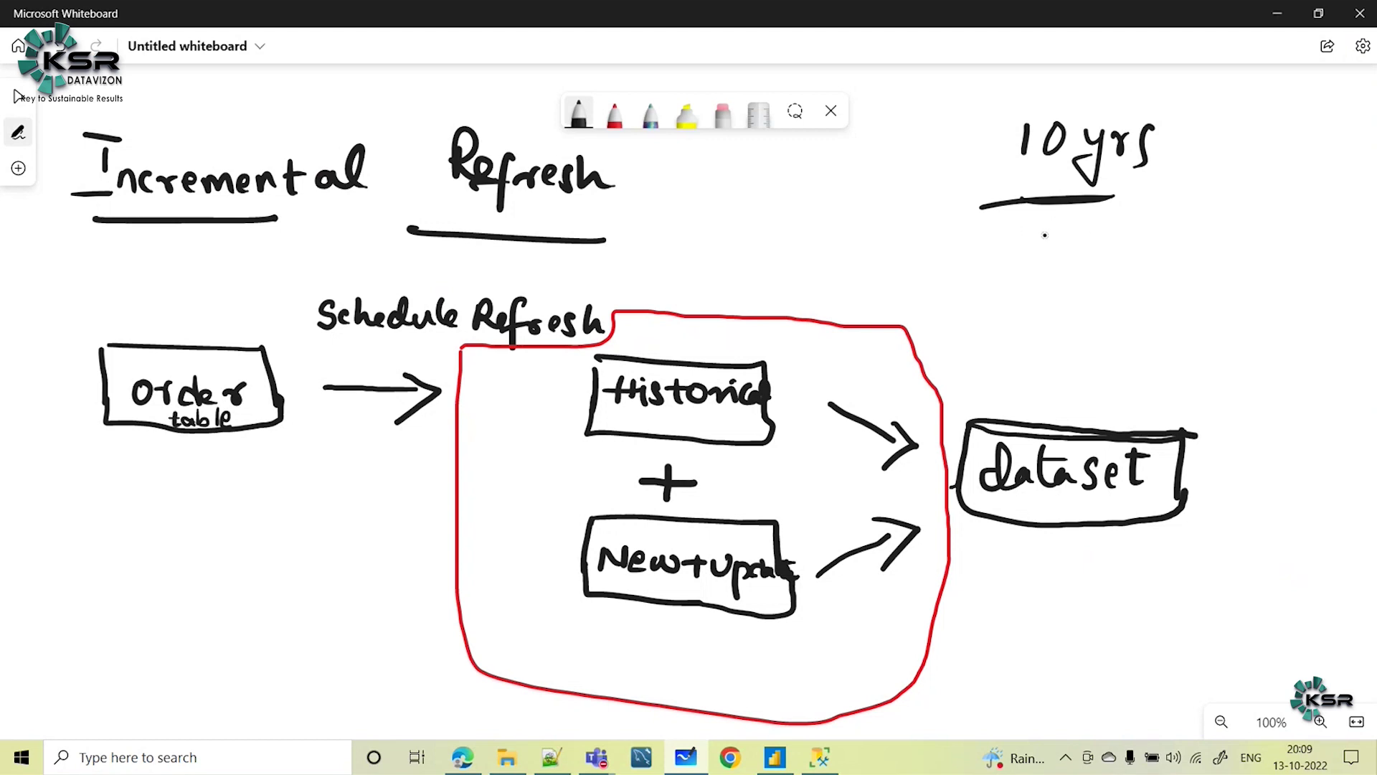
Handwrite "30 / 1 yr" with a double underline beneath the "10 yrs" note
mouse_move(1035, 224)
left_mouse_down()
mouse_move(1053, 232)
mouse_move(1031, 255)
left_mouse_up()
mouse_move(1067, 230)
left_mouse_down()
mouse_move(1056, 245)
mouse_move(1067, 231)
mouse_move(1080, 270)
left_mouse_up()
left_click_drag(1151, 231, 1149, 261)
mouse_move(1174, 235)
left_mouse_down()
mouse_move(1189, 270)
mouse_move(1244, 233)
left_mouse_up()
mouse_move(1068, 274)
left_mouse_down()
mouse_move(1177, 279)
mouse_move(1152, 286)
left_mouse_up()
left_click_drag(1108, 290, 1155, 289)
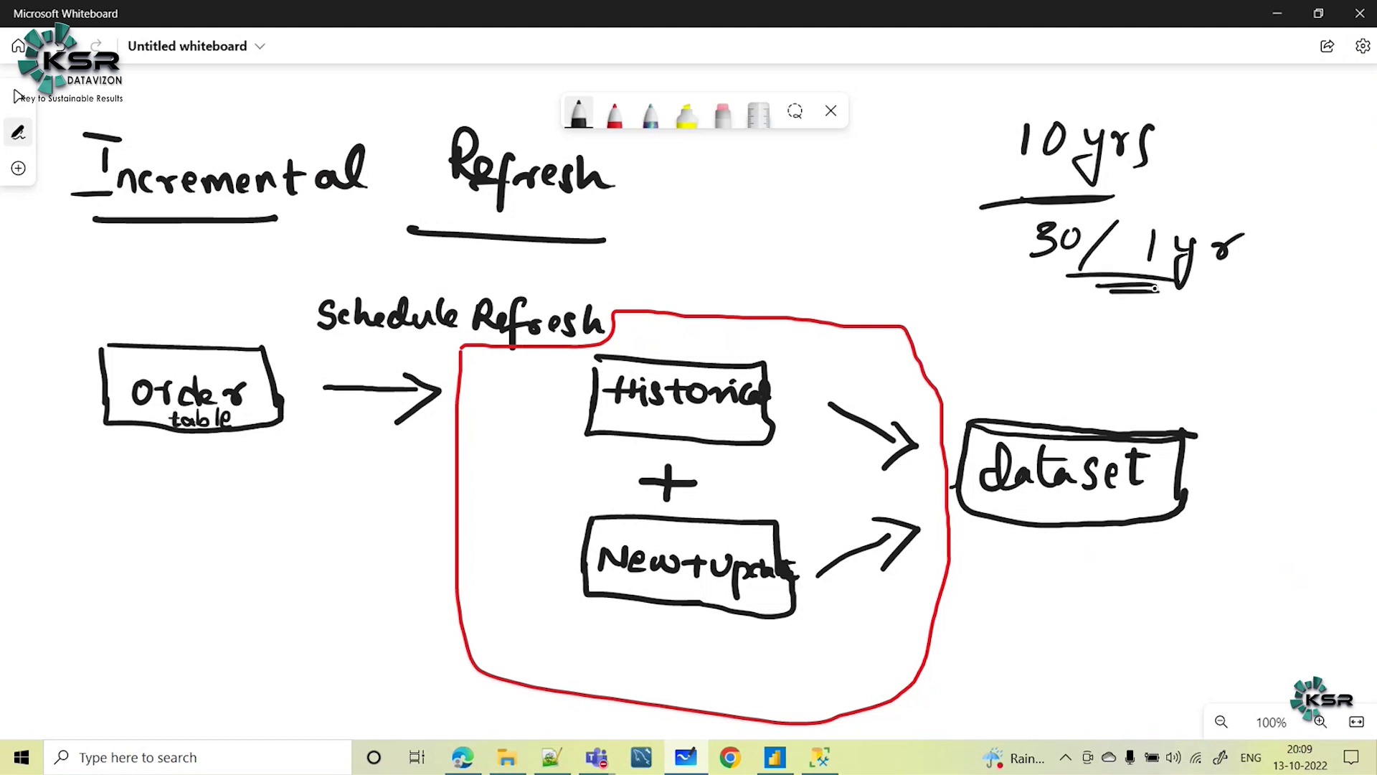
Handwrite a cross and the word "full" beside the "10 yrs" note
mouse_move(1230, 127)
left_mouse_down()
mouse_move(1188, 170)
mouse_move(1233, 162)
left_mouse_up()
left_click_drag(1268, 113, 1249, 174)
left_click_drag(1247, 149, 1288, 136)
left_click_drag(1297, 123, 1294, 149)
left_click_drag(1312, 113, 1322, 129)
left_click_drag(1322, 129, 1307, 144)
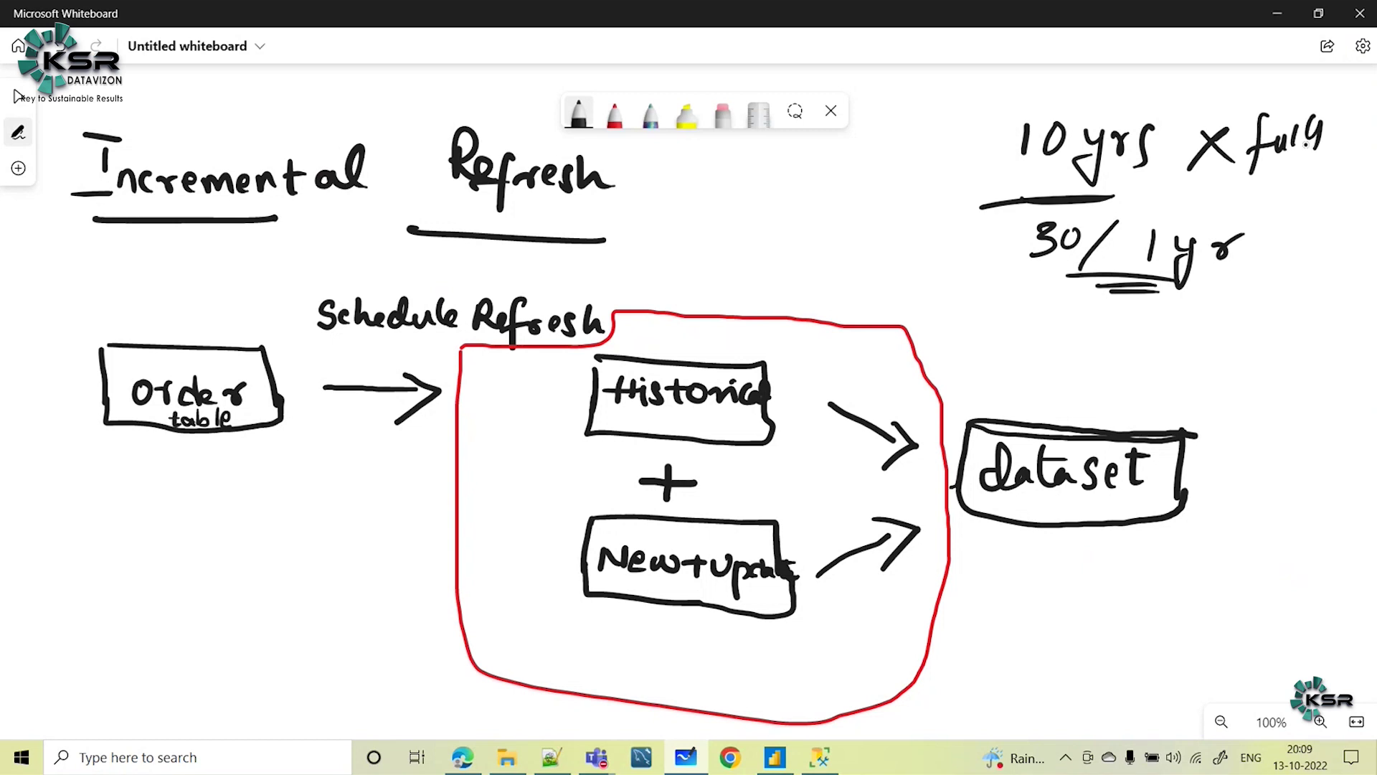
Add two more underlines beneath the "1 yr" note and handwrite an abbreviated "Increment" beside it
left_click_drag(1164, 296, 1264, 277)
left_click_drag(1198, 310, 1274, 286)
mouse_move(1257, 223)
left_mouse_down()
mouse_move(1291, 224)
mouse_move(1293, 253)
mouse_move(1376, 247)
left_mouse_up()
left_click(1297, 255)
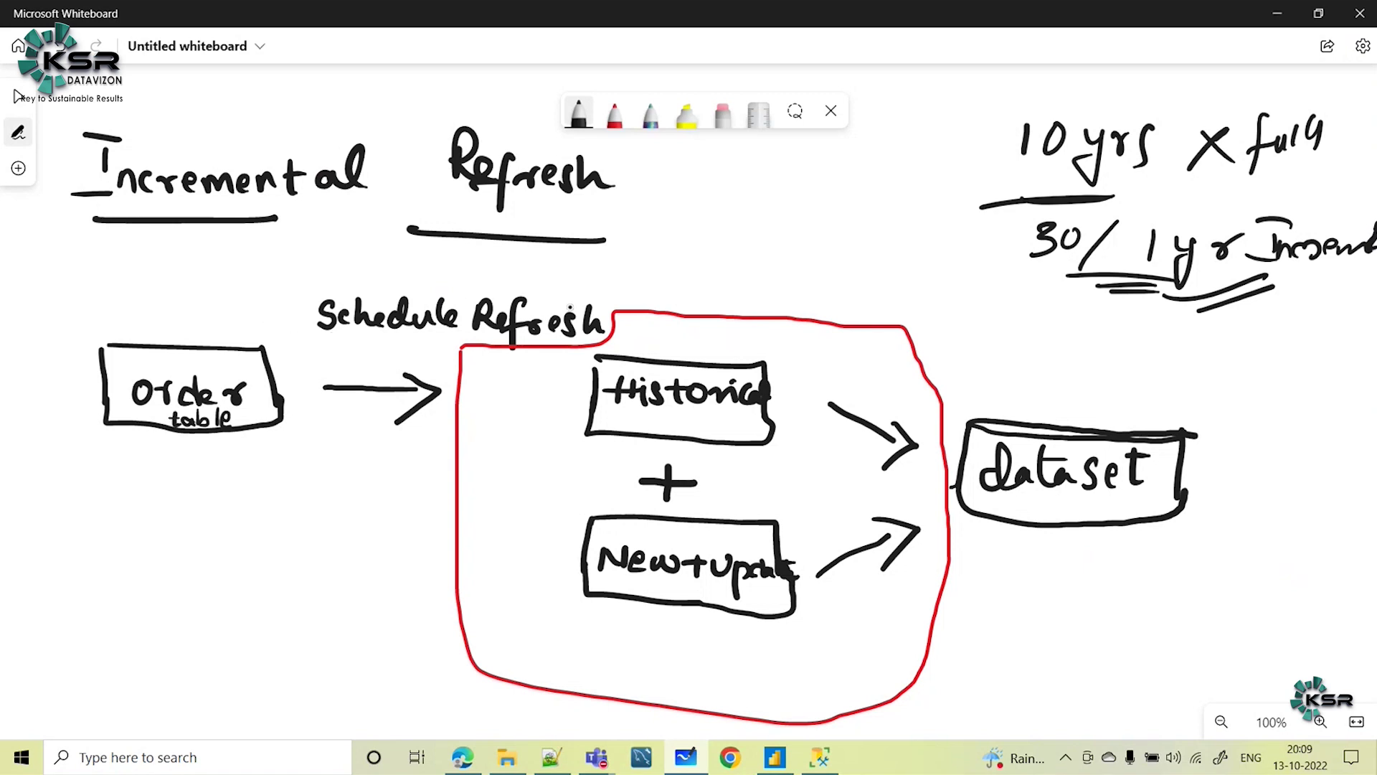
Switch back to SQL Server Management Studio and review the first and last transaction dates
left_click_drag(606, 361, 599, 369)
left_click(822, 758)
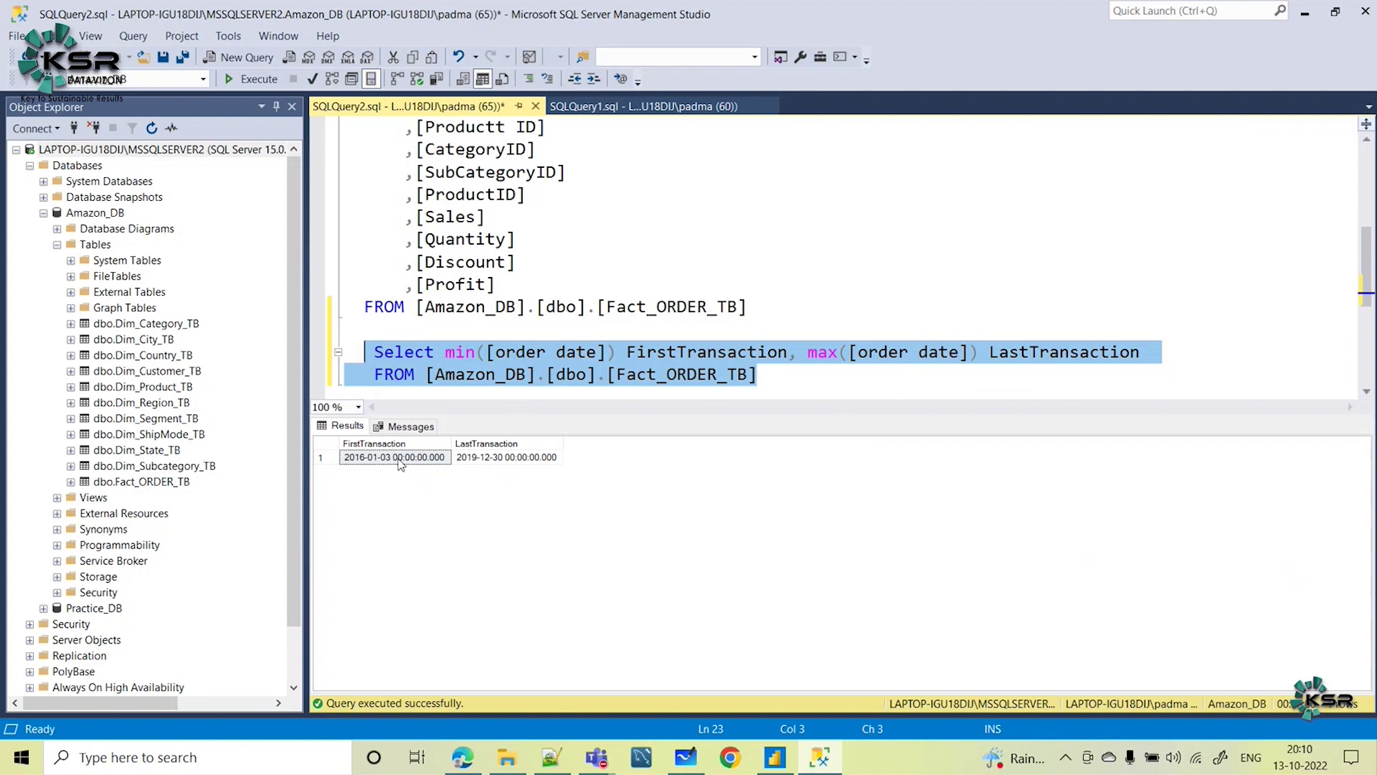
left_click(561, 353)
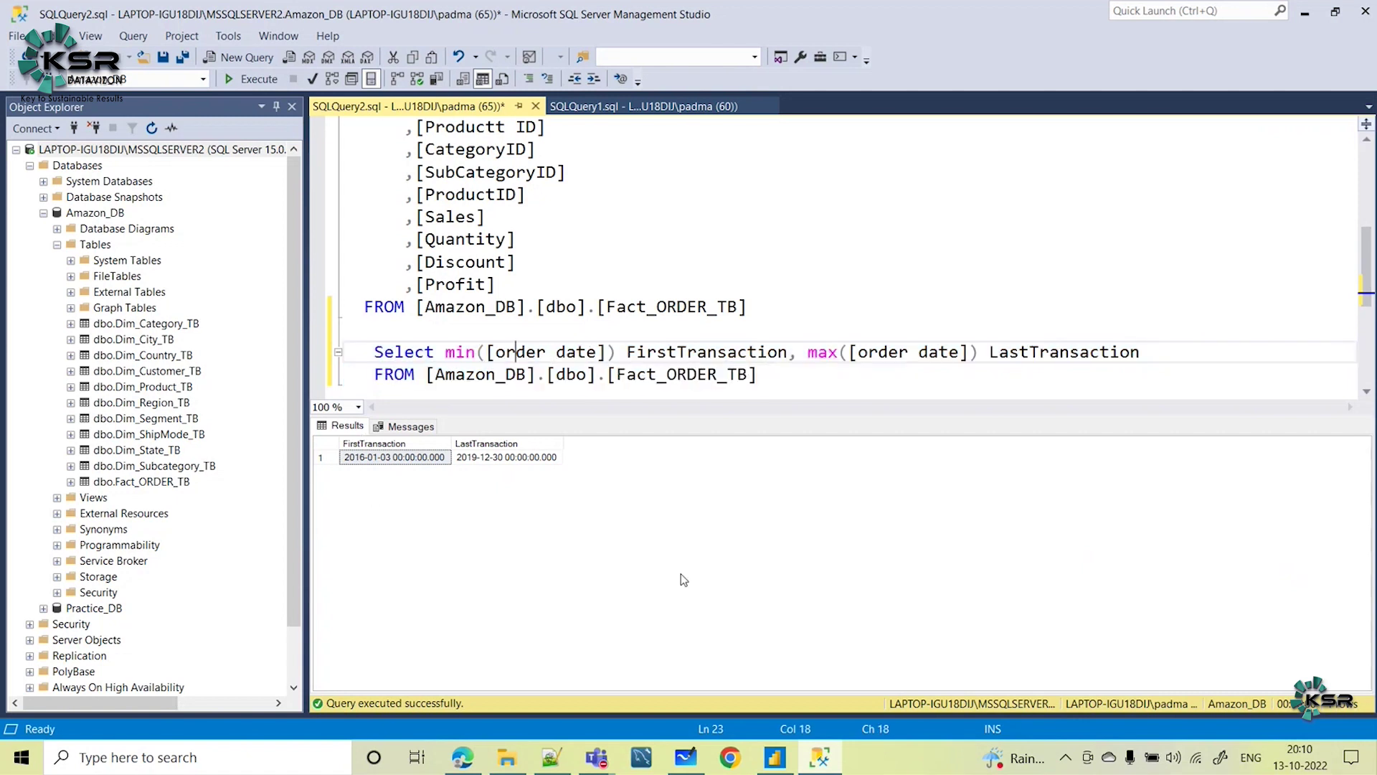
Switch to Power BI Desktop and load Fact_ORDER_TB from the Amazon_DB SQL Server database in Import mode
left_click(774, 764)
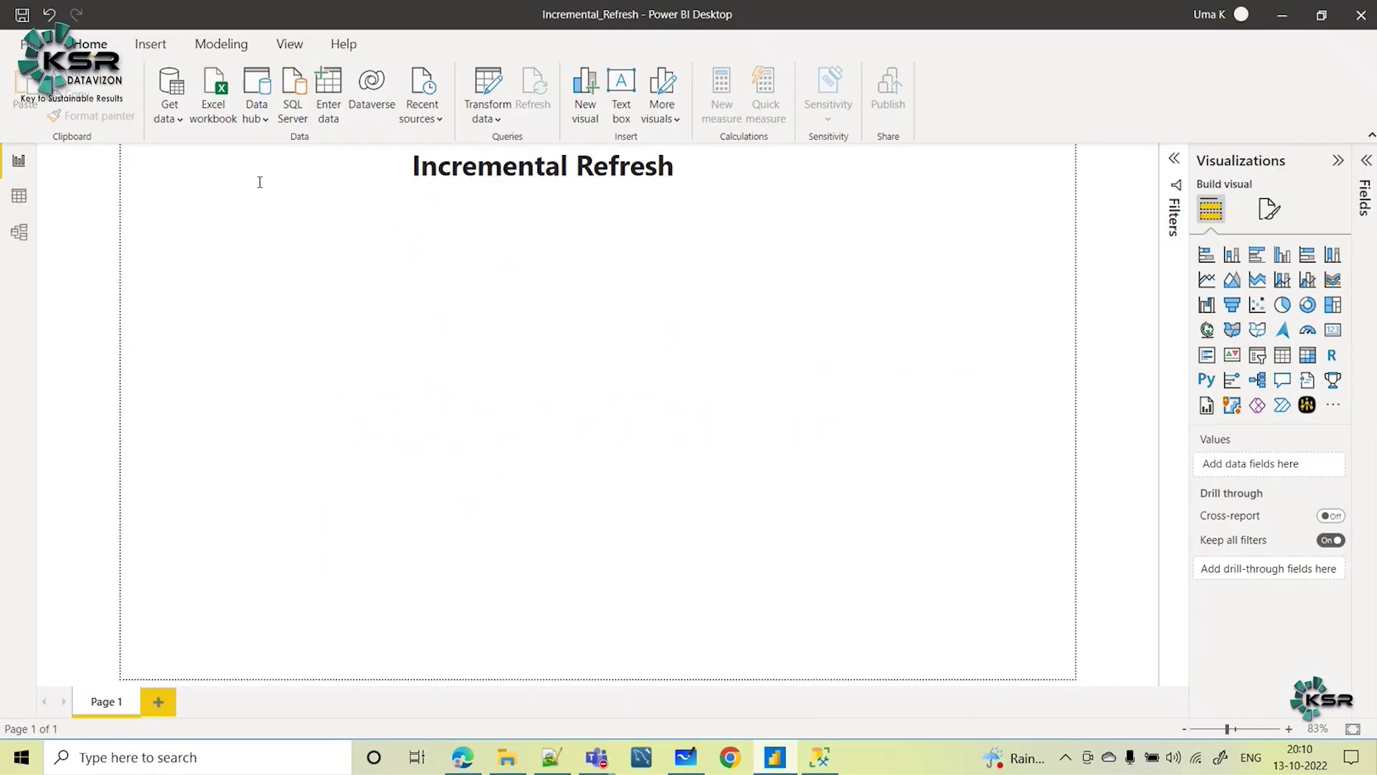
left_click(178, 127)
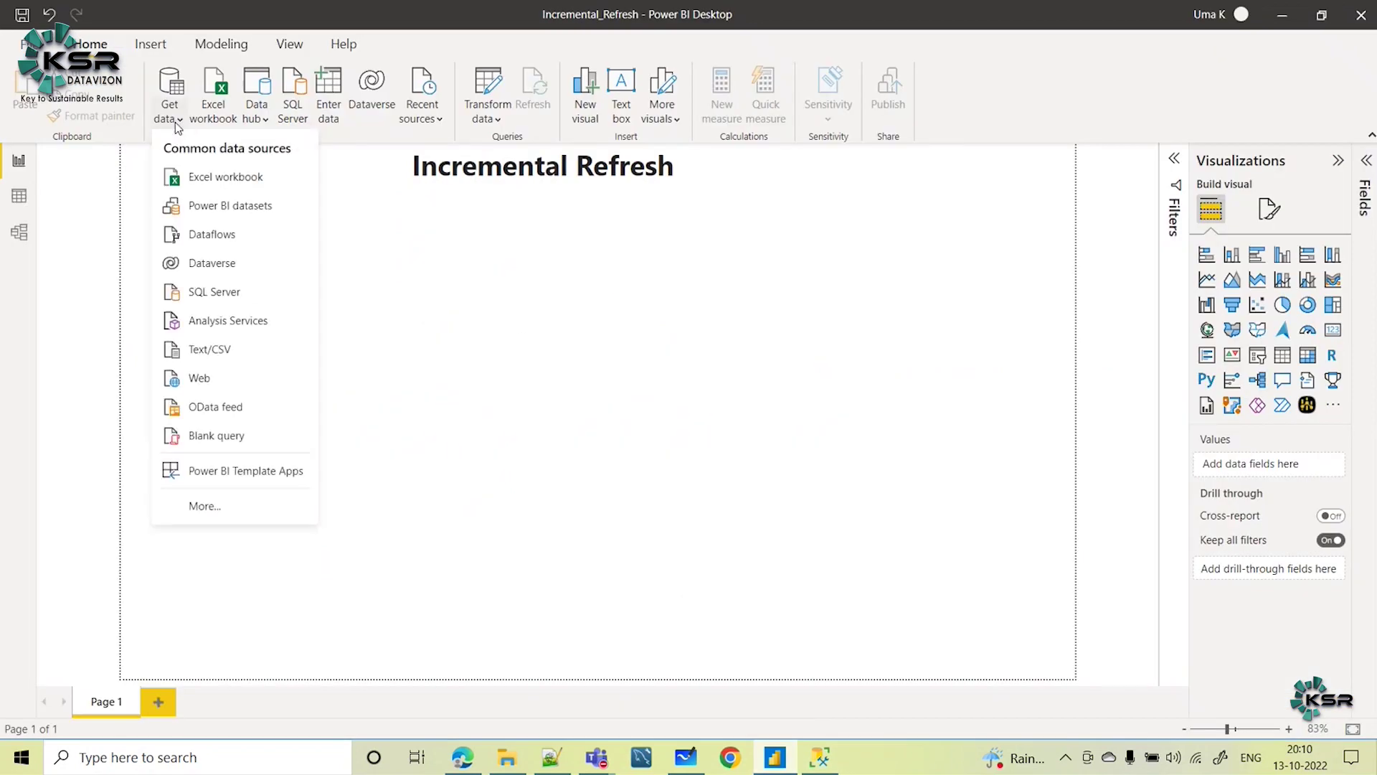
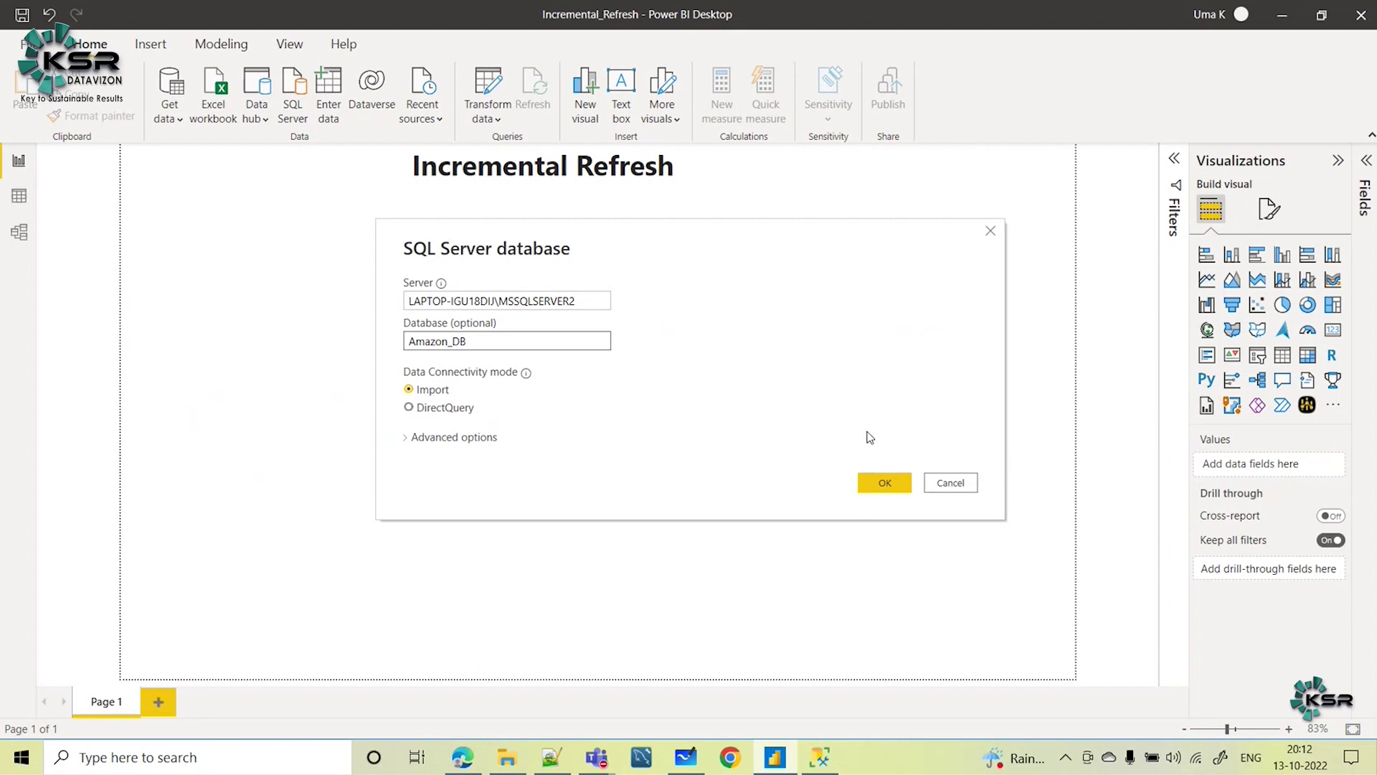
left_click(880, 485)
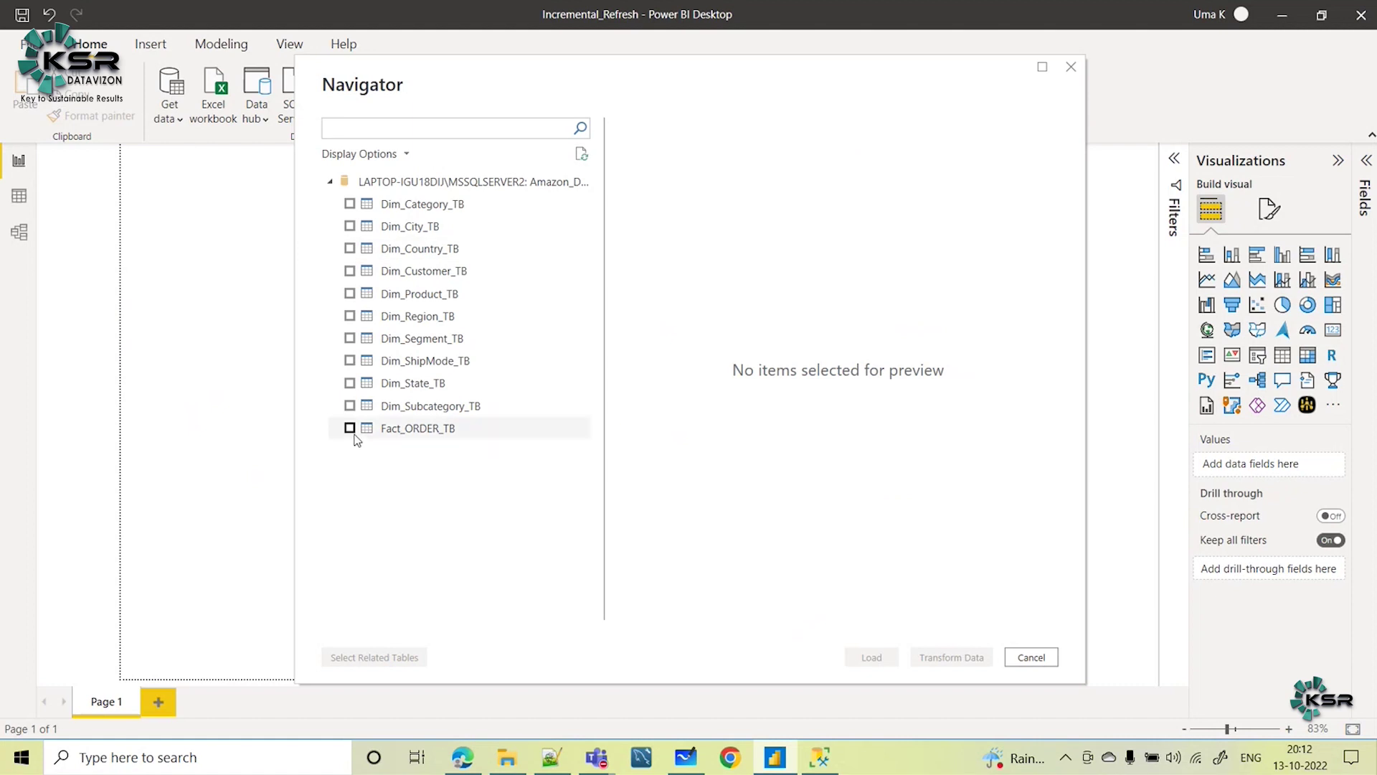
left_click(350, 429)
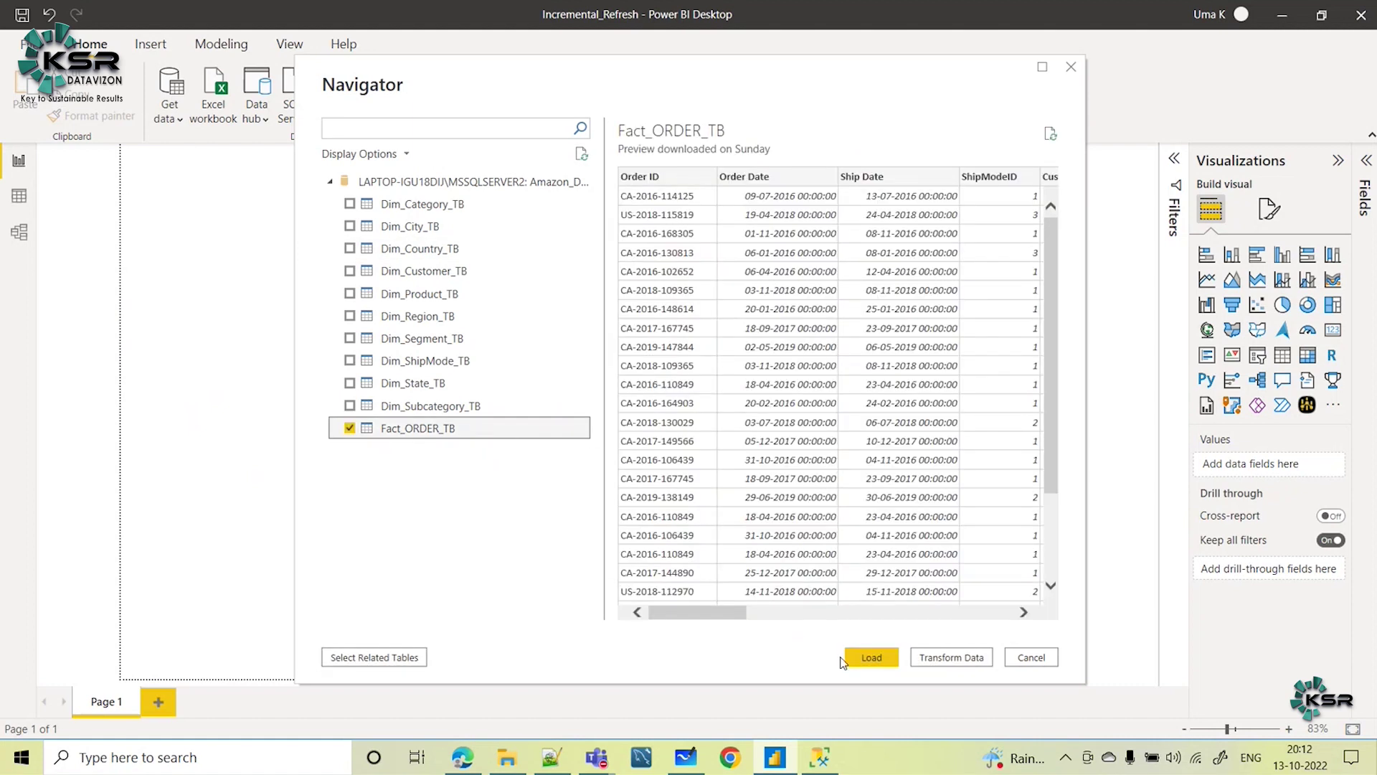
left_click(864, 660)
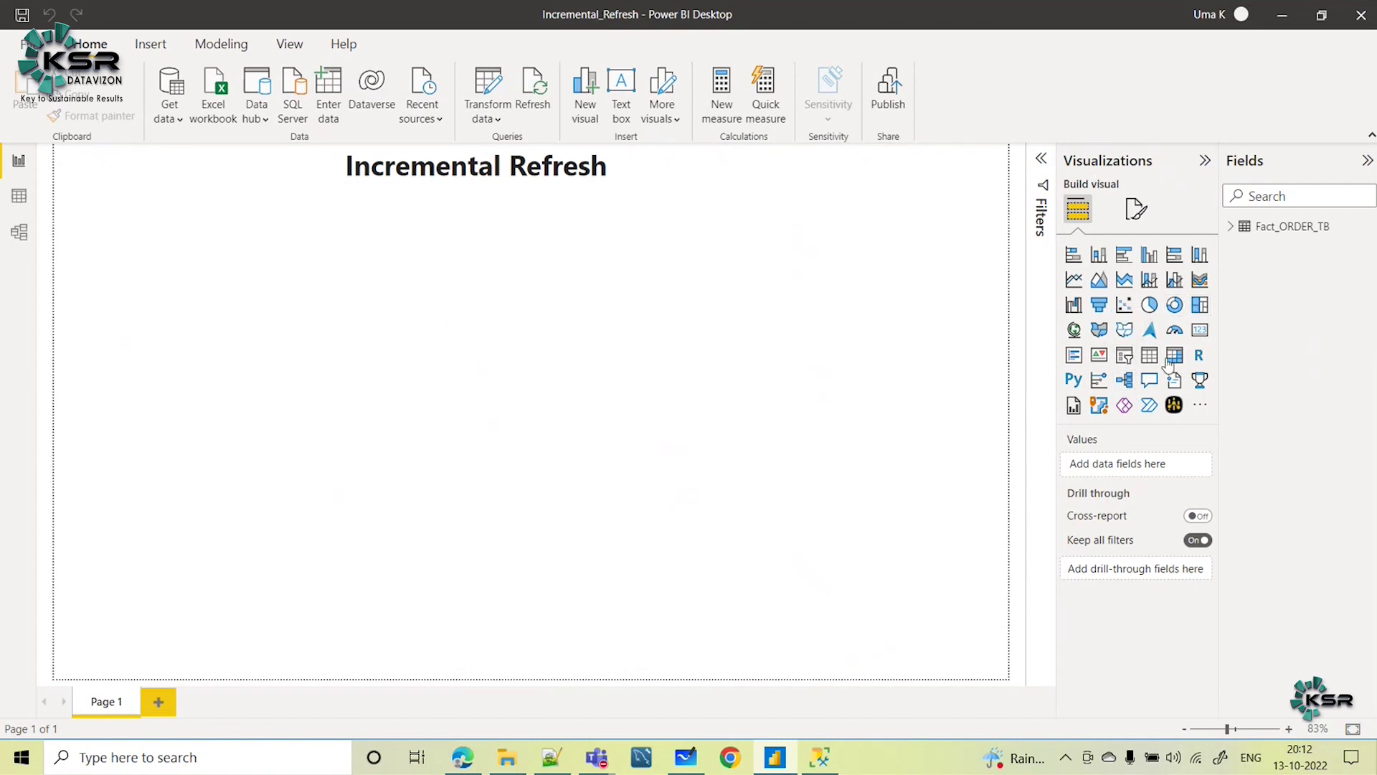
Add a line chart with Order Date on the X-axis, keeping only the Year level
left_click(1074, 280)
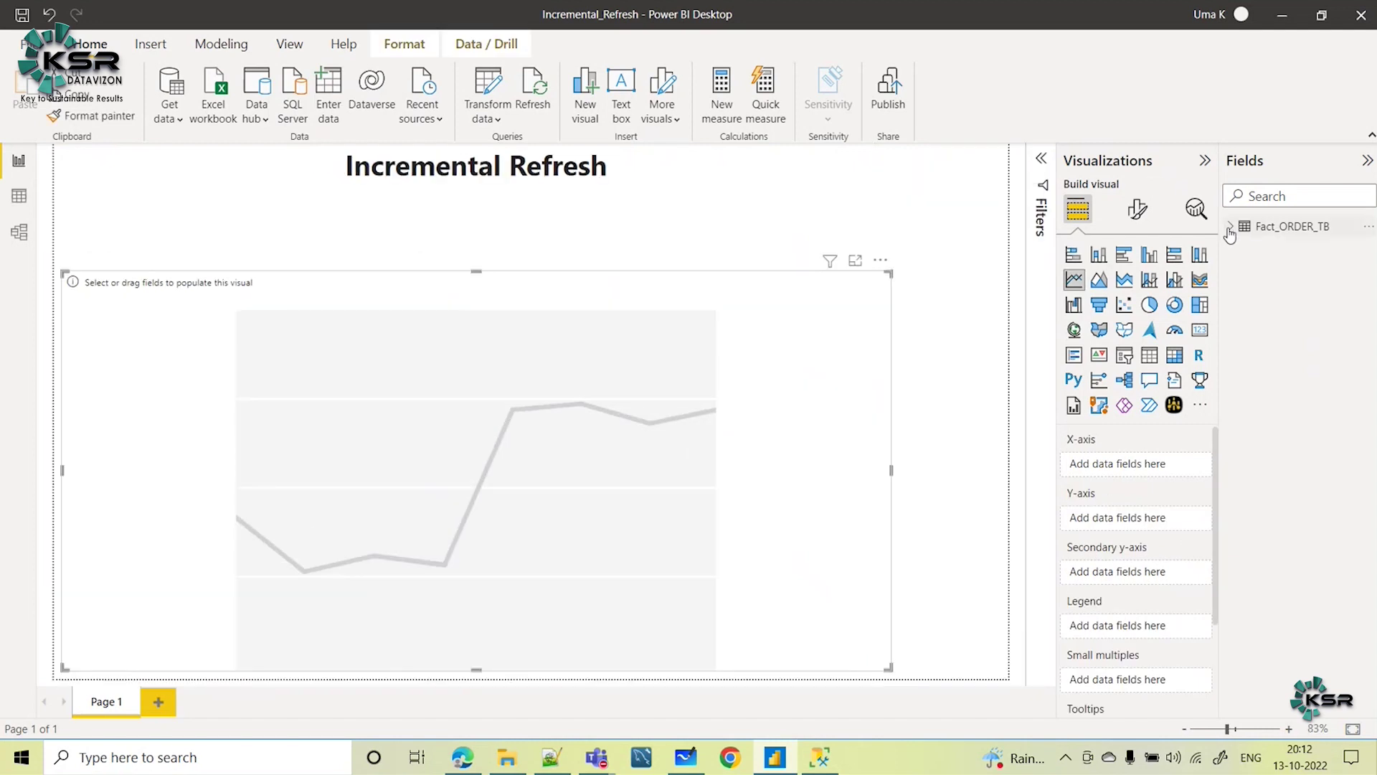
left_click(1230, 228)
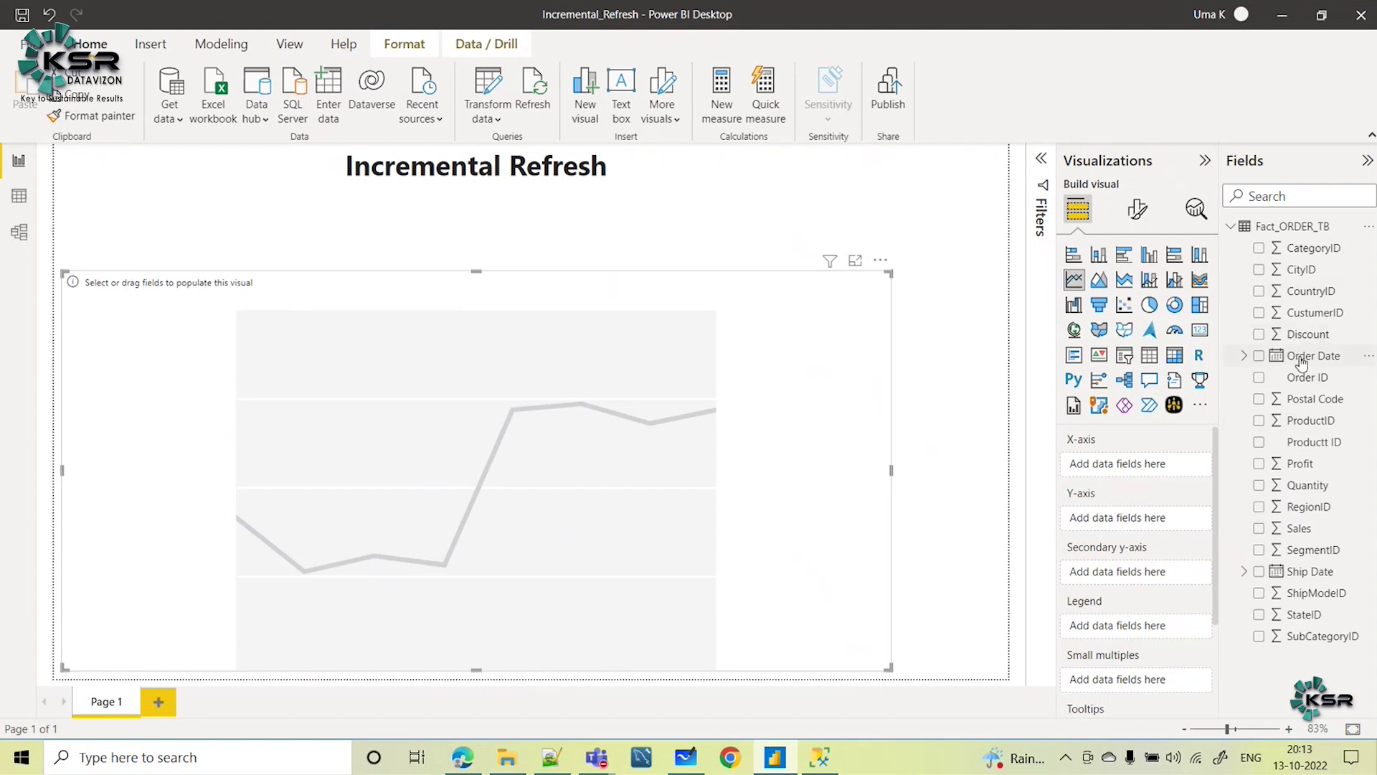
left_click_drag(1303, 361, 1128, 464)
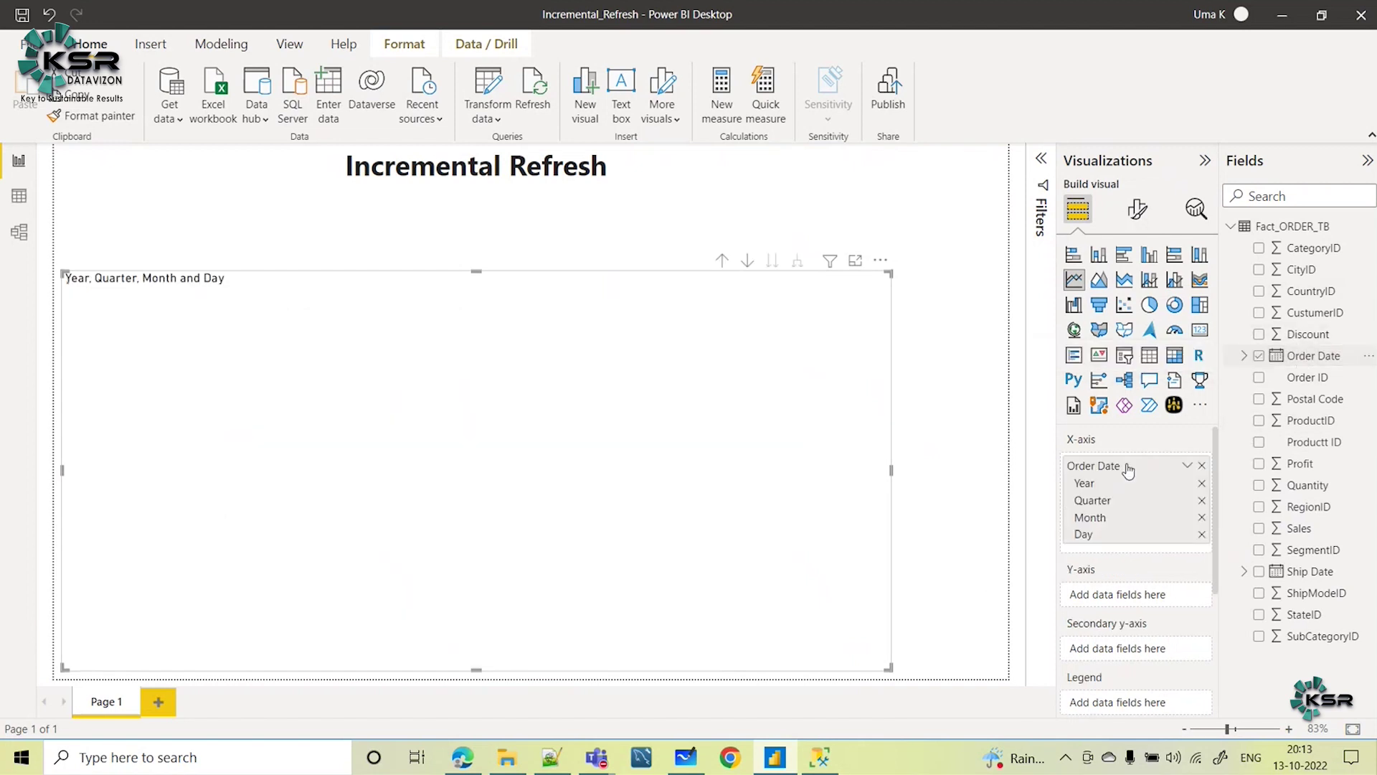
left_click(1201, 535)
left_click(1201, 518)
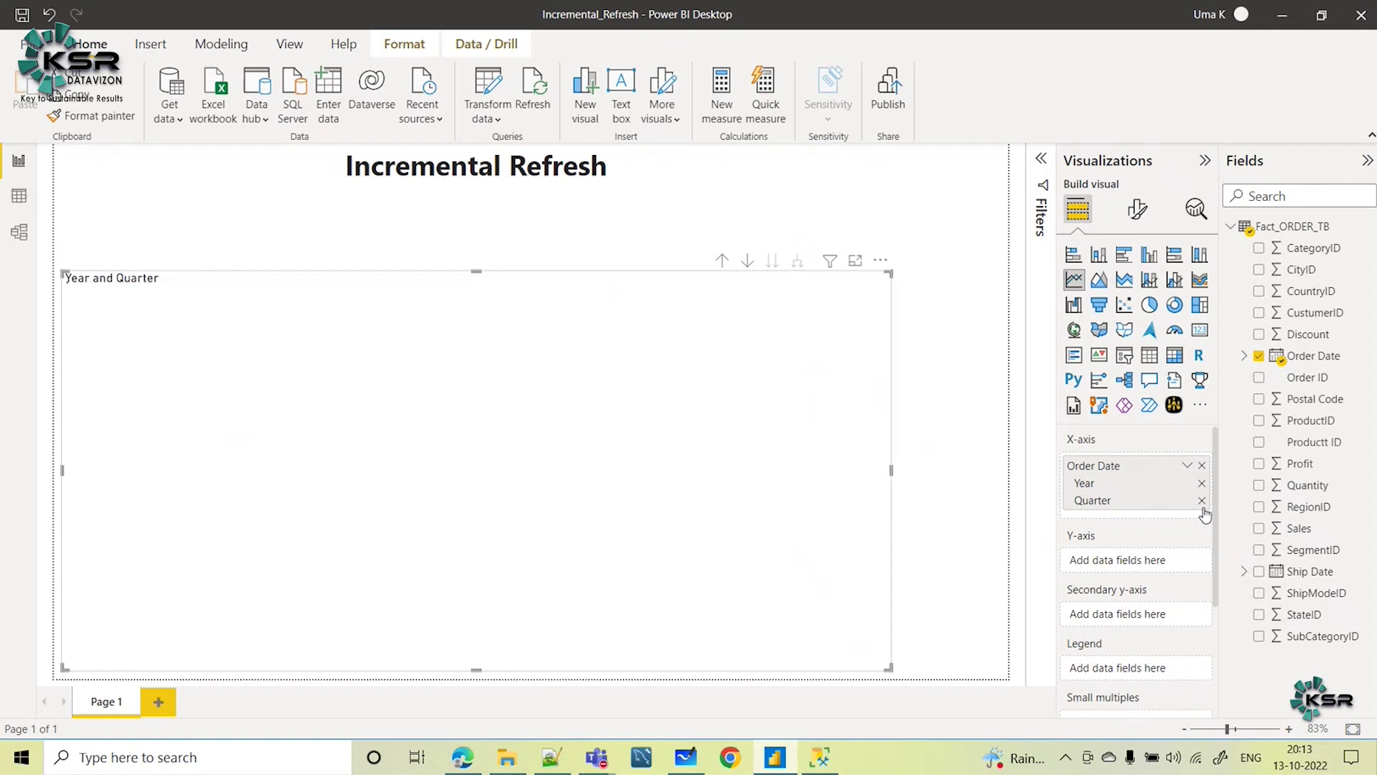
left_click(1201, 500)
Plot Sales on the Y-axis and Profit on the secondary y-axis, and turn on the chart's data labels
left_click_drag(1299, 527, 1121, 545)
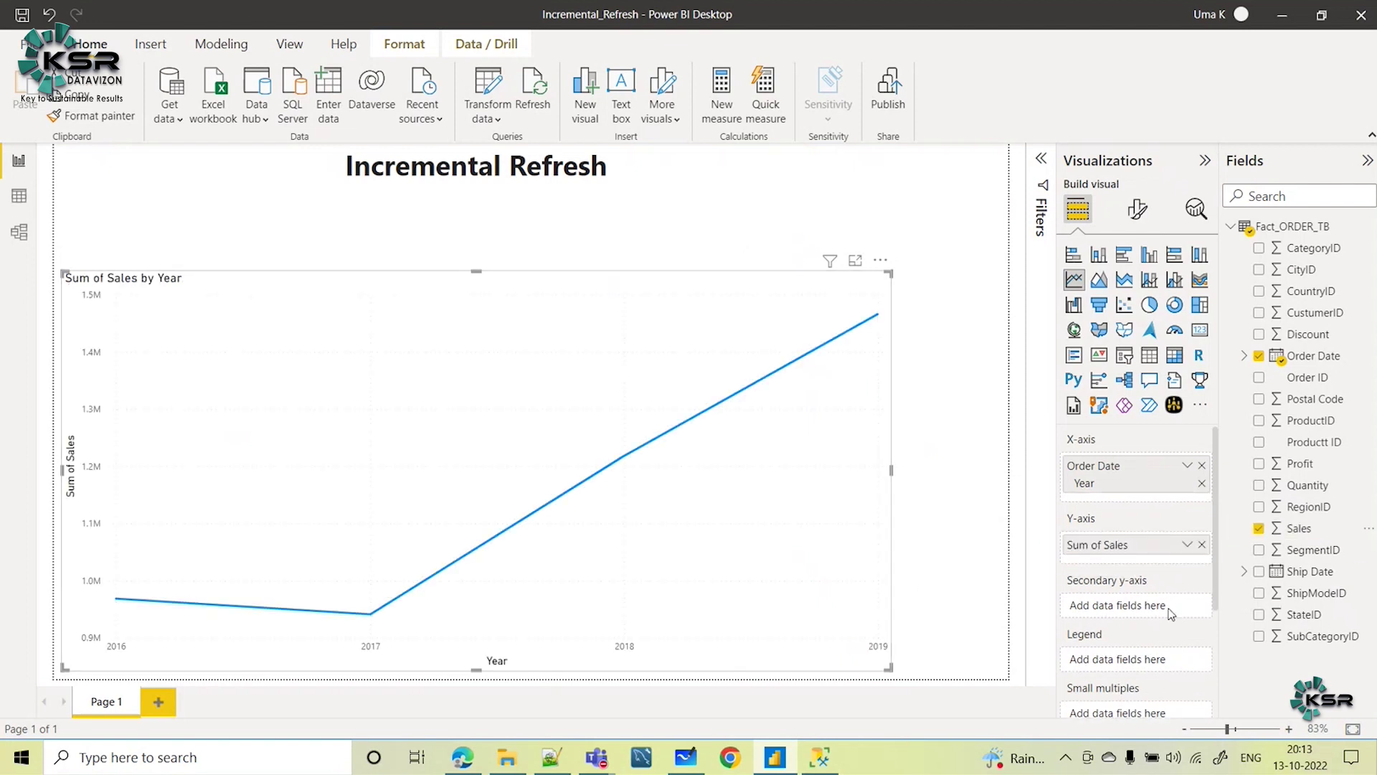
left_click_drag(1300, 464, 1117, 601)
left_click(1138, 209)
scroll(1116, 624, "down", 1)
left_click(1195, 625)
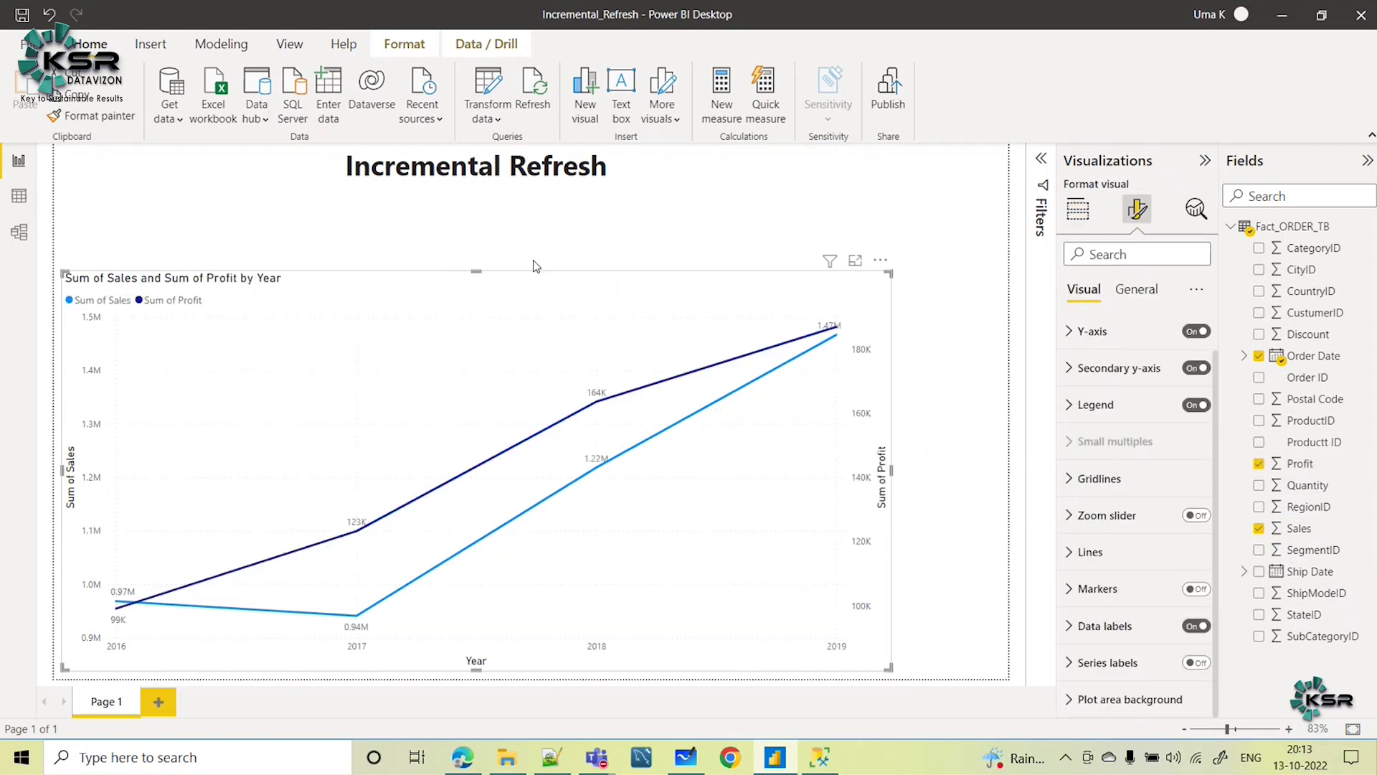
Extend the line chart upward to just below the report title and widen the Fields pane slightly
left_click_drag(477, 271, 473, 197)
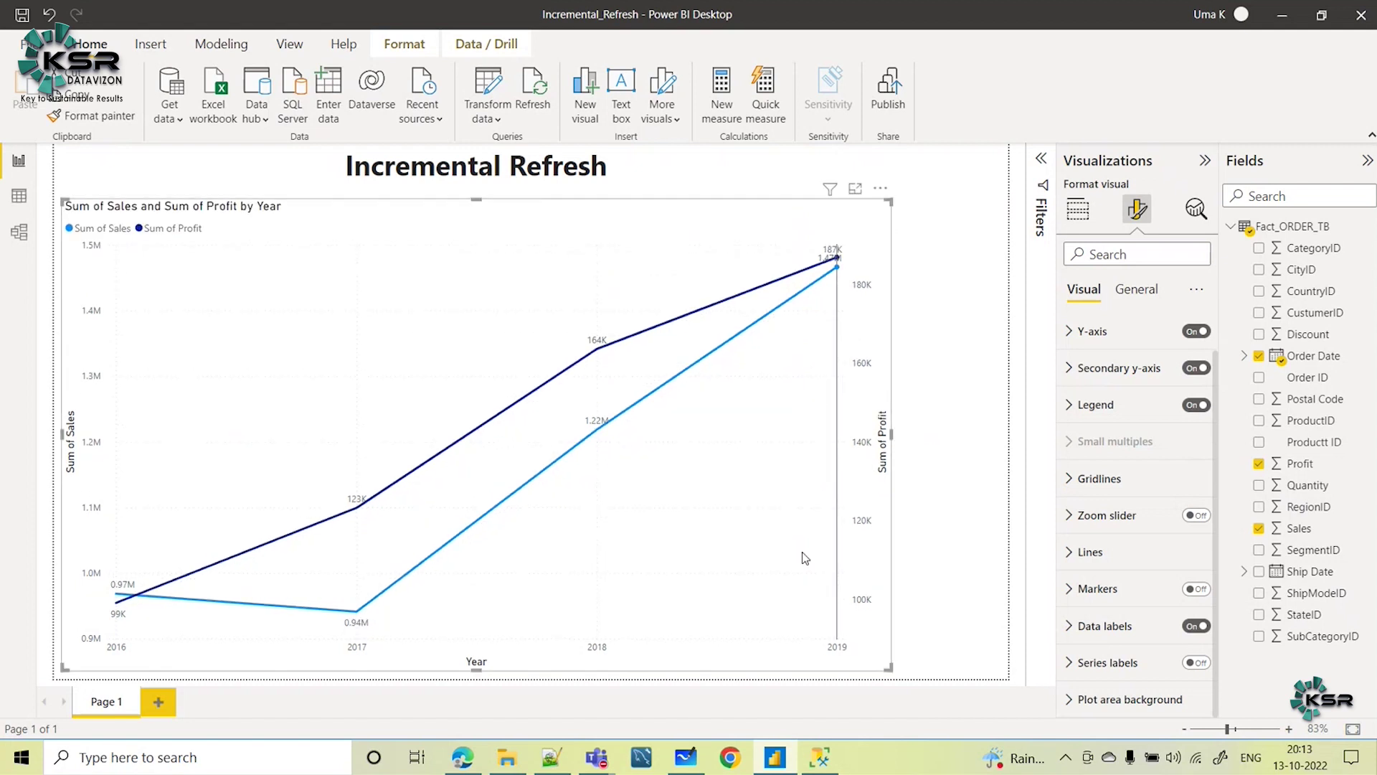
left_click(951, 493)
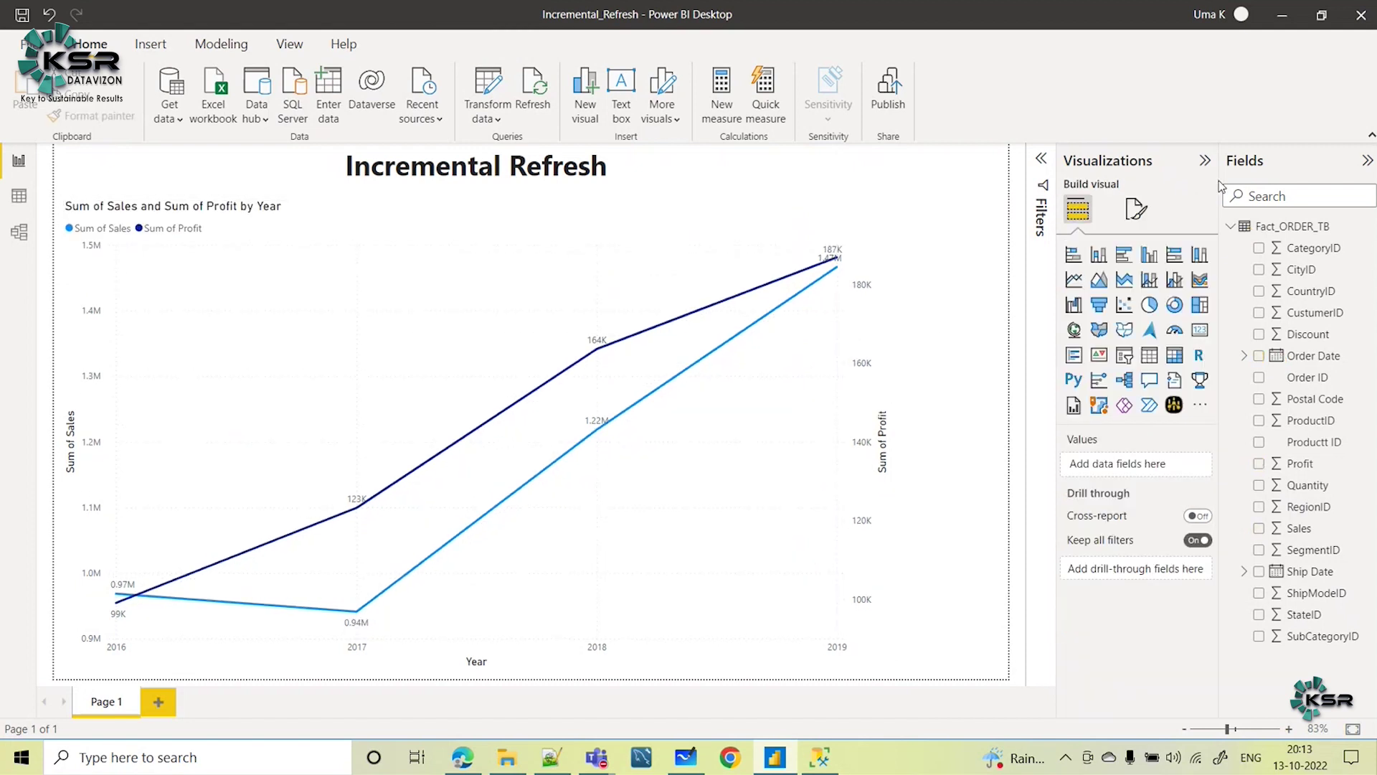
left_click_drag(1217, 180, 1177, 185)
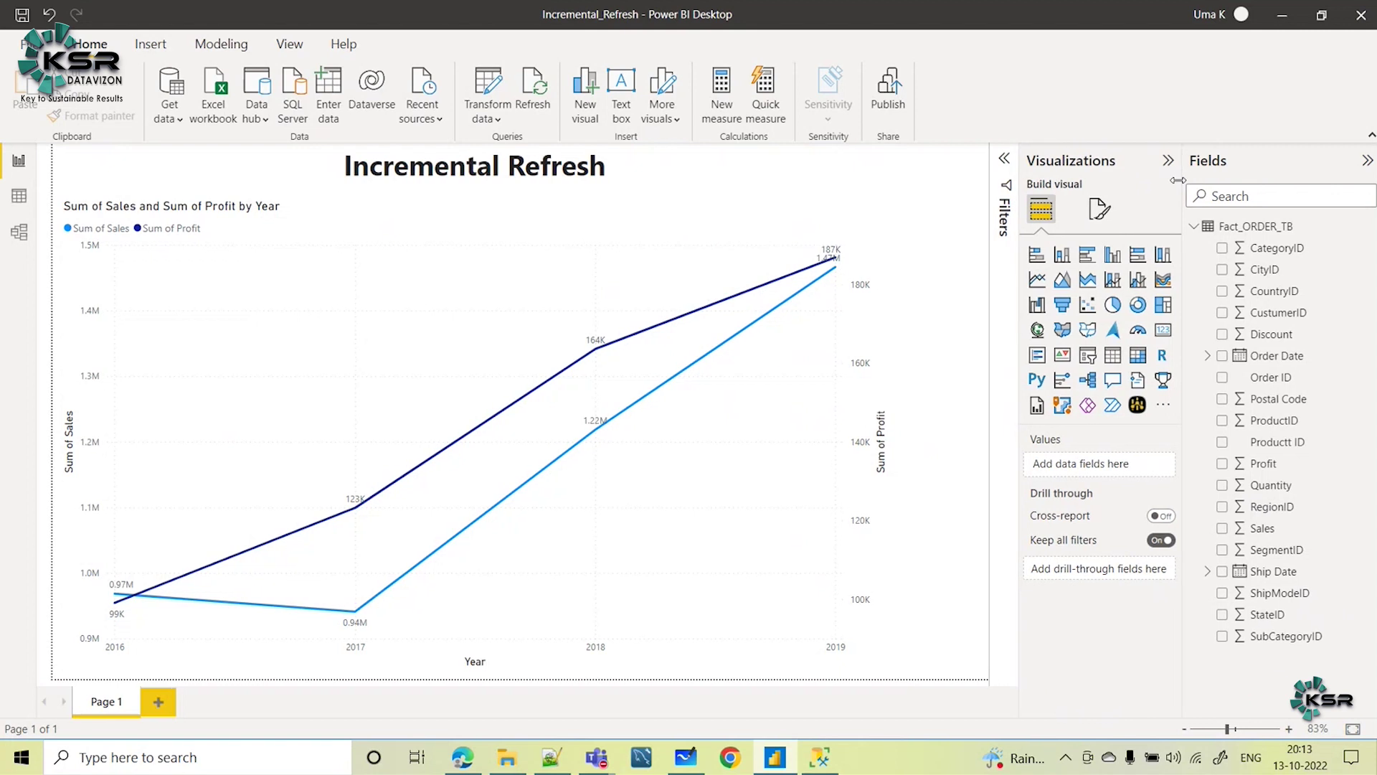
Open the Fact_ORDER_TB query in the Power Query Editor
left_click(1275, 228)
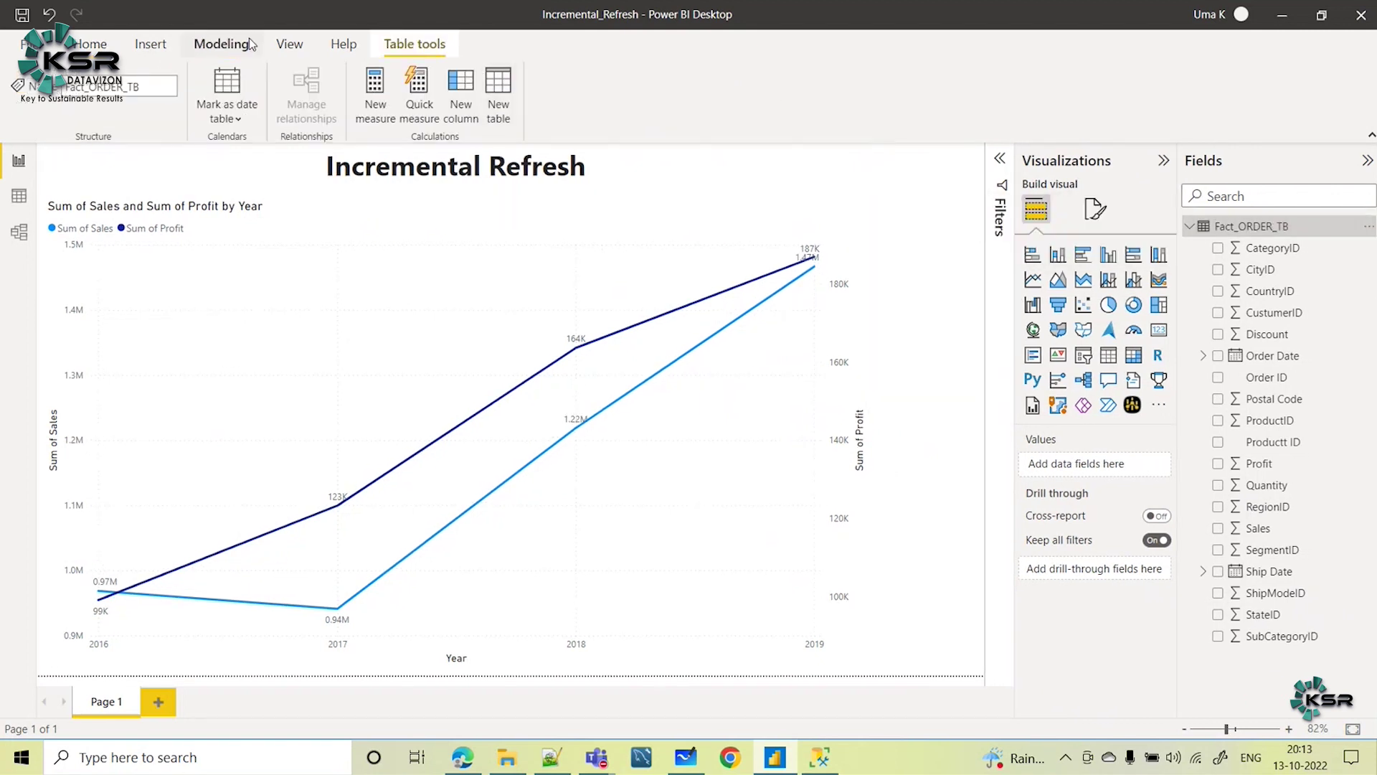
left_click(92, 44)
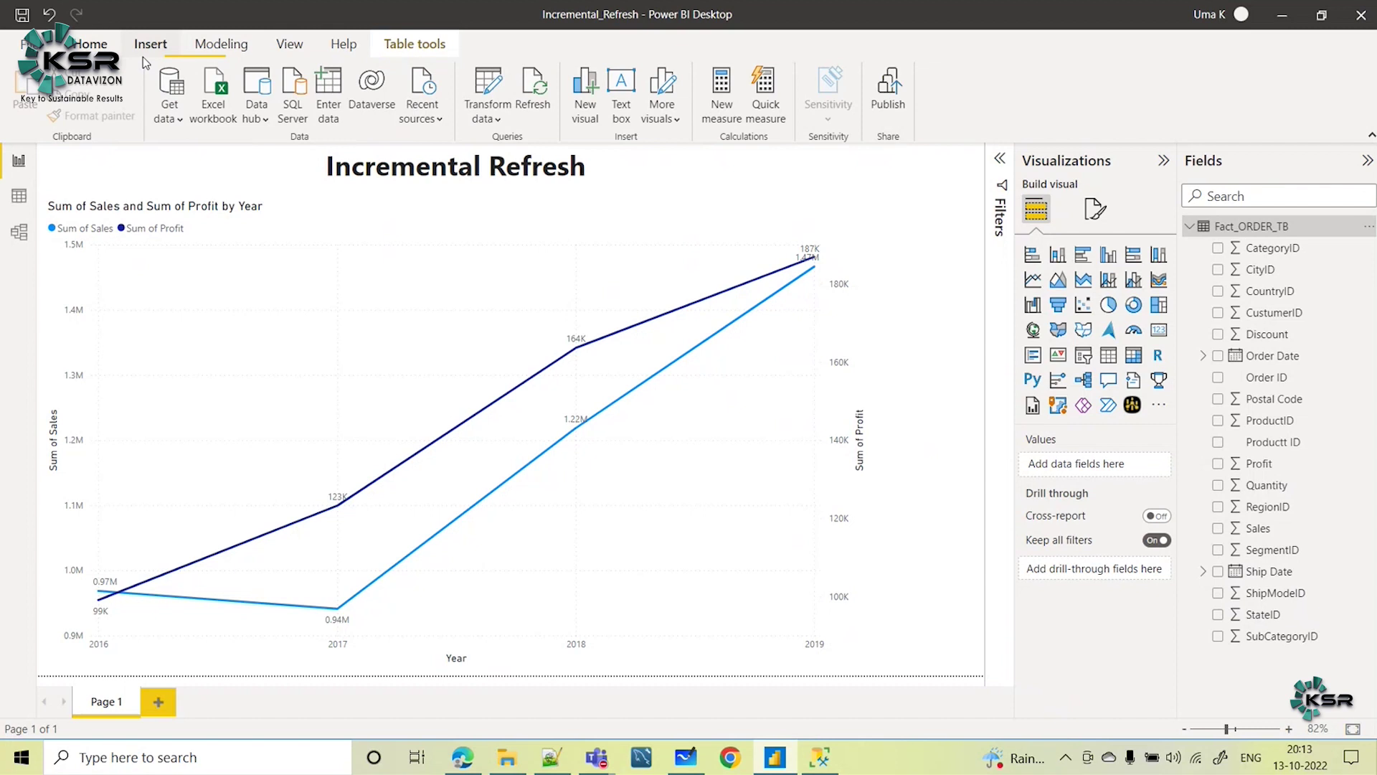
left_click(495, 120)
left_click(511, 145)
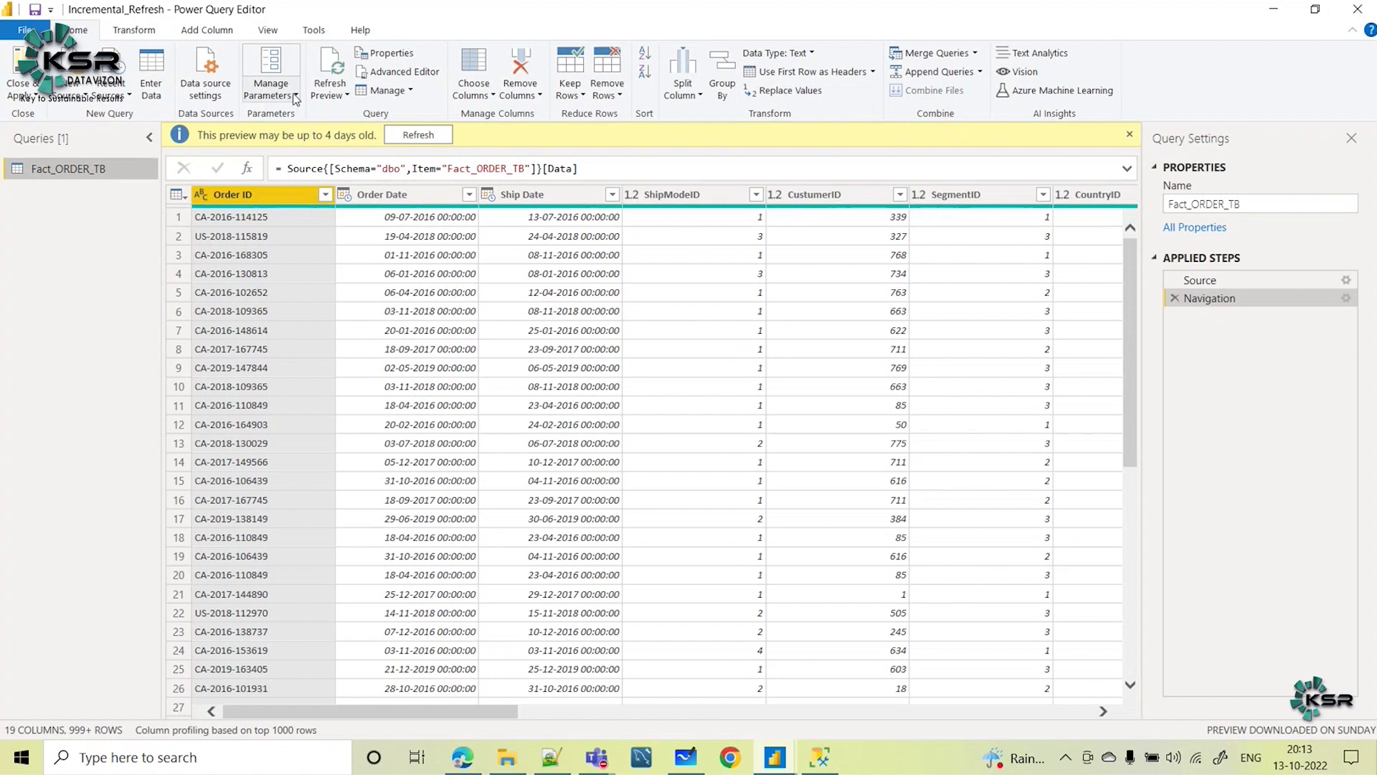
Create a new query parameter and name it RangeStart
left_click(293, 96)
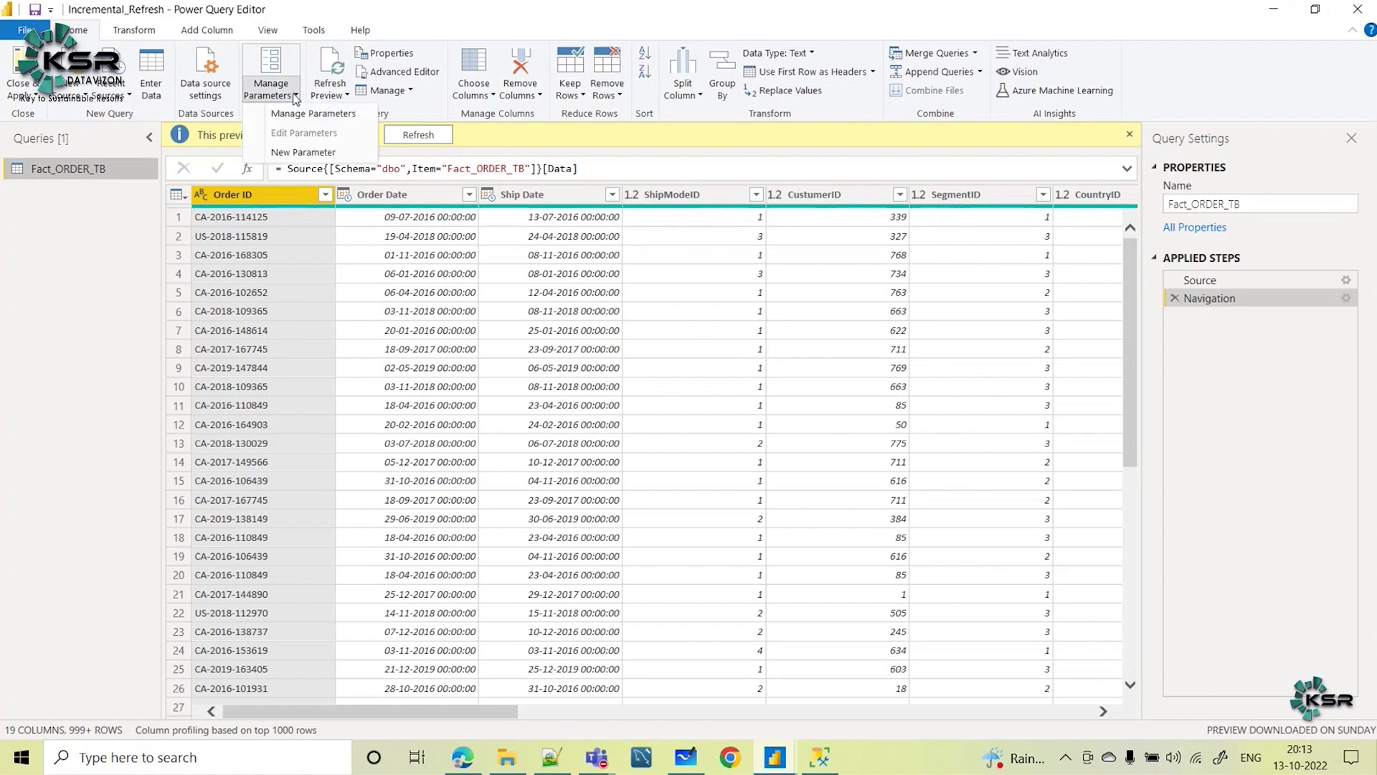
left_click(298, 153)
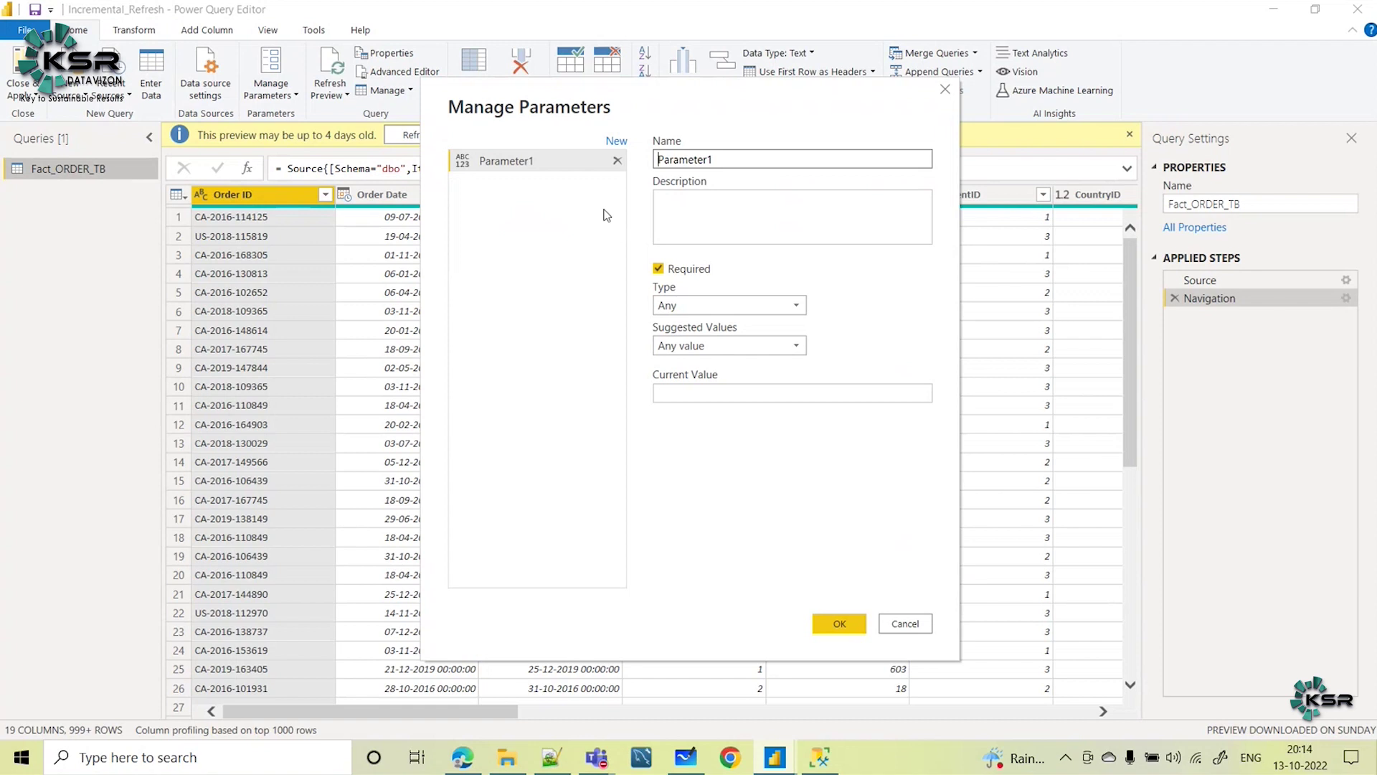
left_click_drag(732, 159, 655, 164)
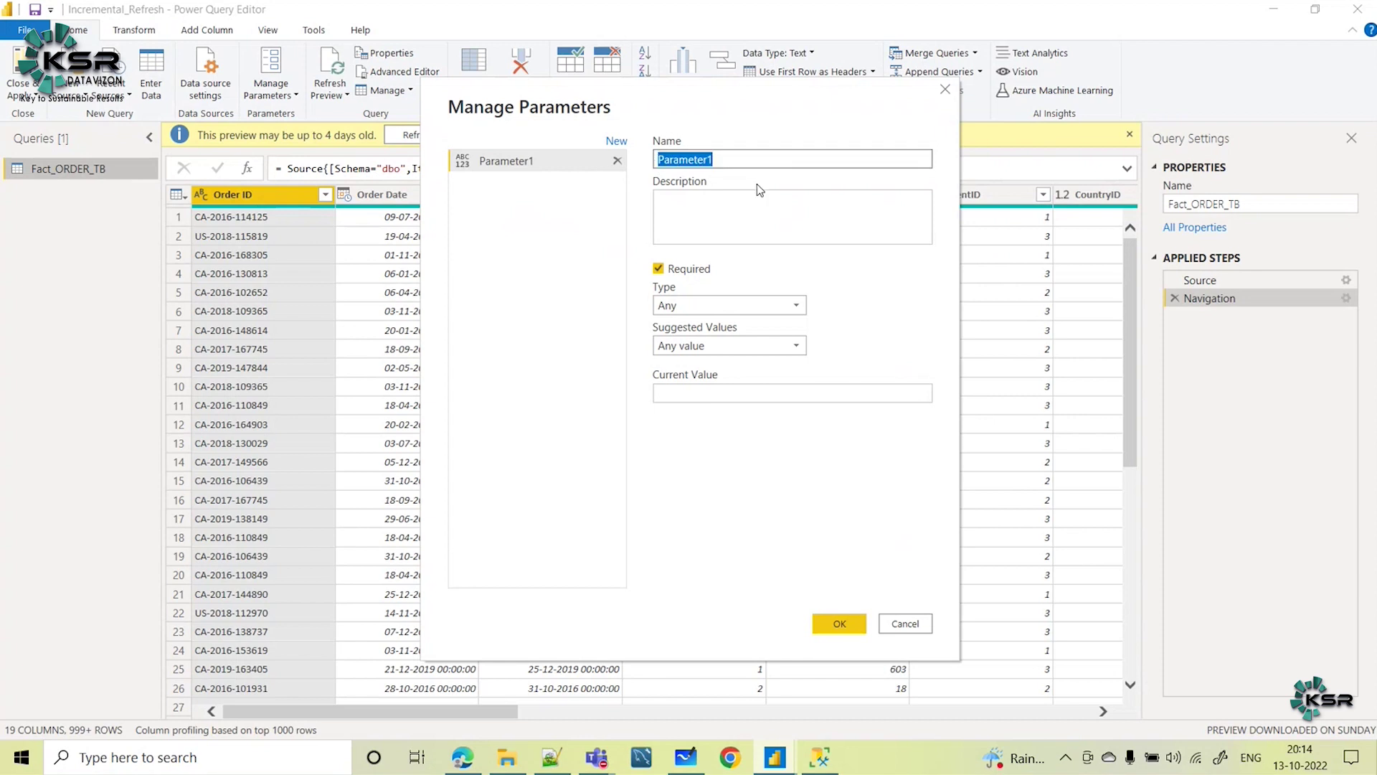
type("Ragne")
key("BackSpace")
key("BackSpace")
key("BackSpace")
type("ngeStart")
key("shift+Left")
key("shift+Left")
key("shift+Left")
key("shift+Left")
key("shift+Left")
key("shift+Left")
key("shift+Left")
key("shift+Left")
key("shift+Left")
key("shift+Left")
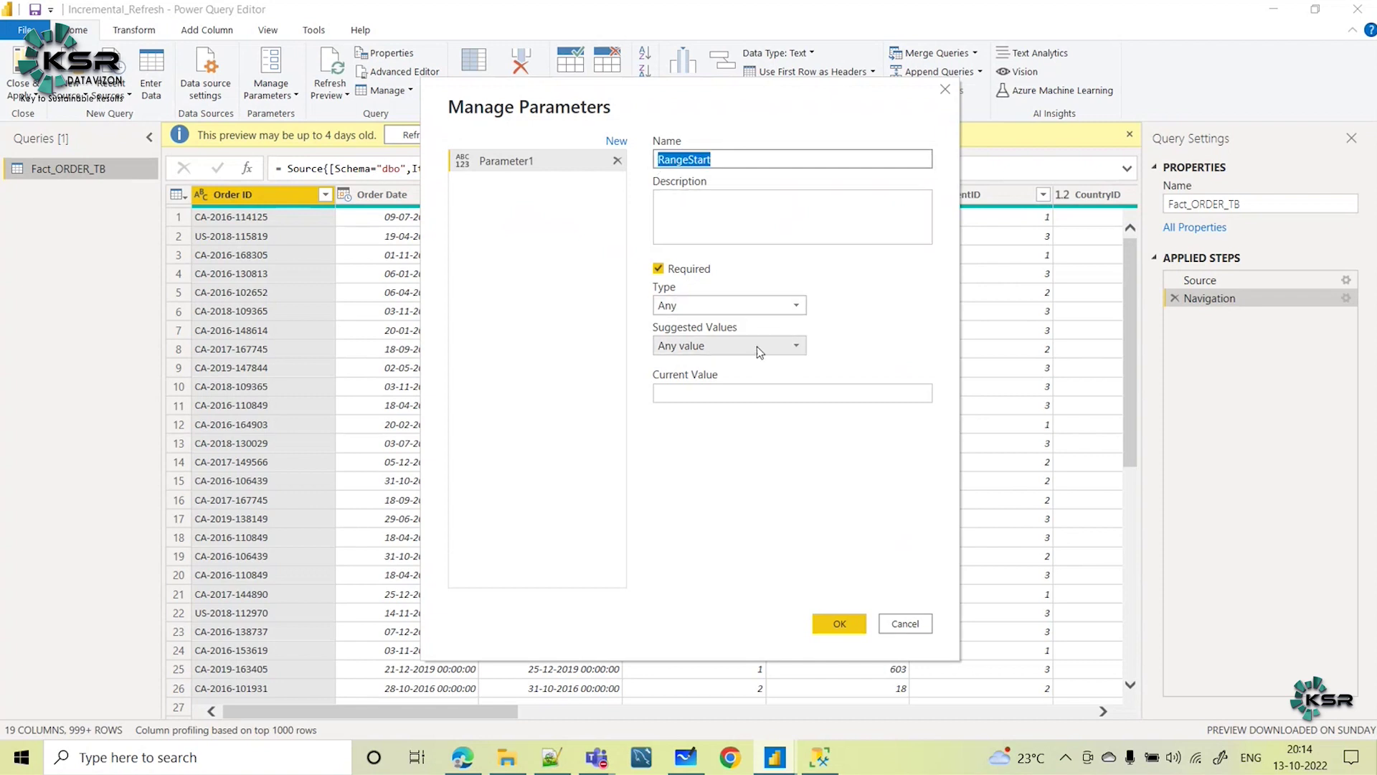
left_click(775, 307)
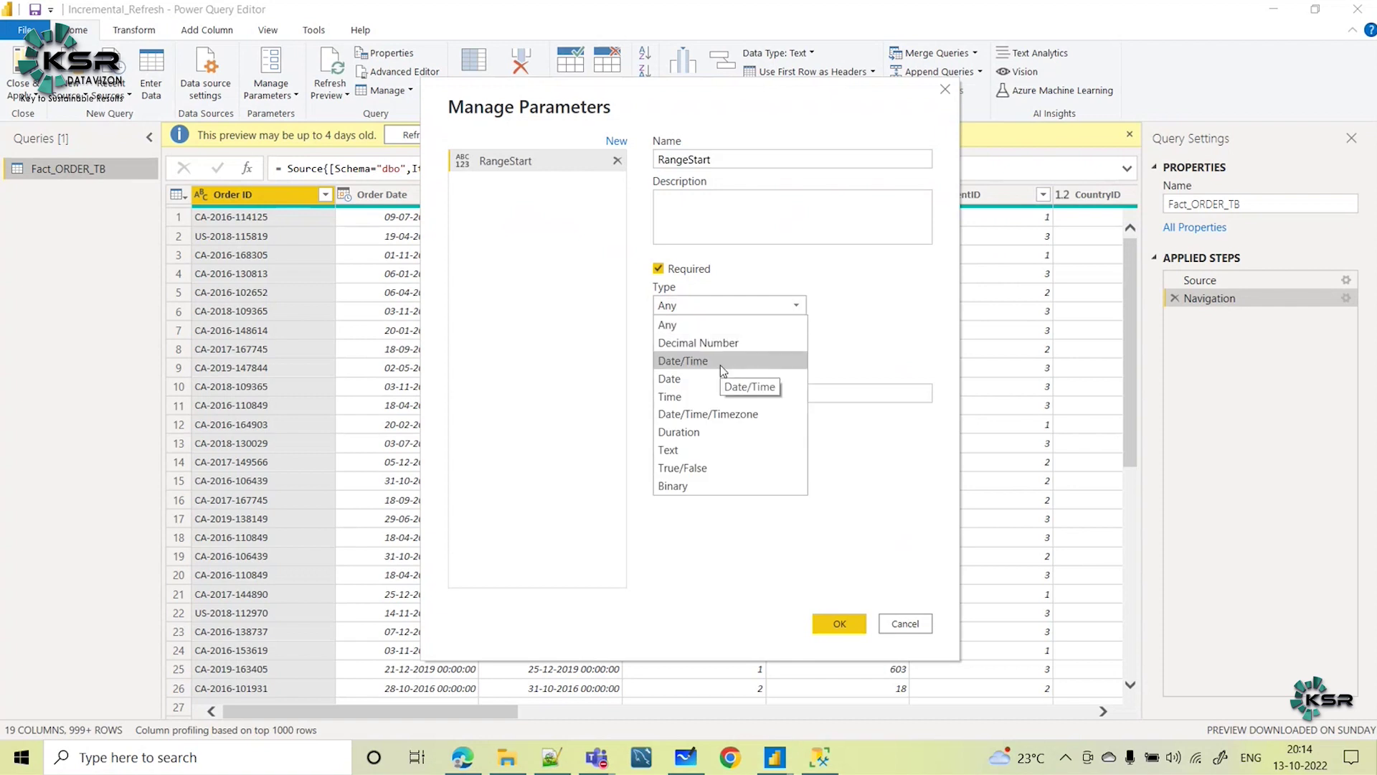
left_click(718, 362)
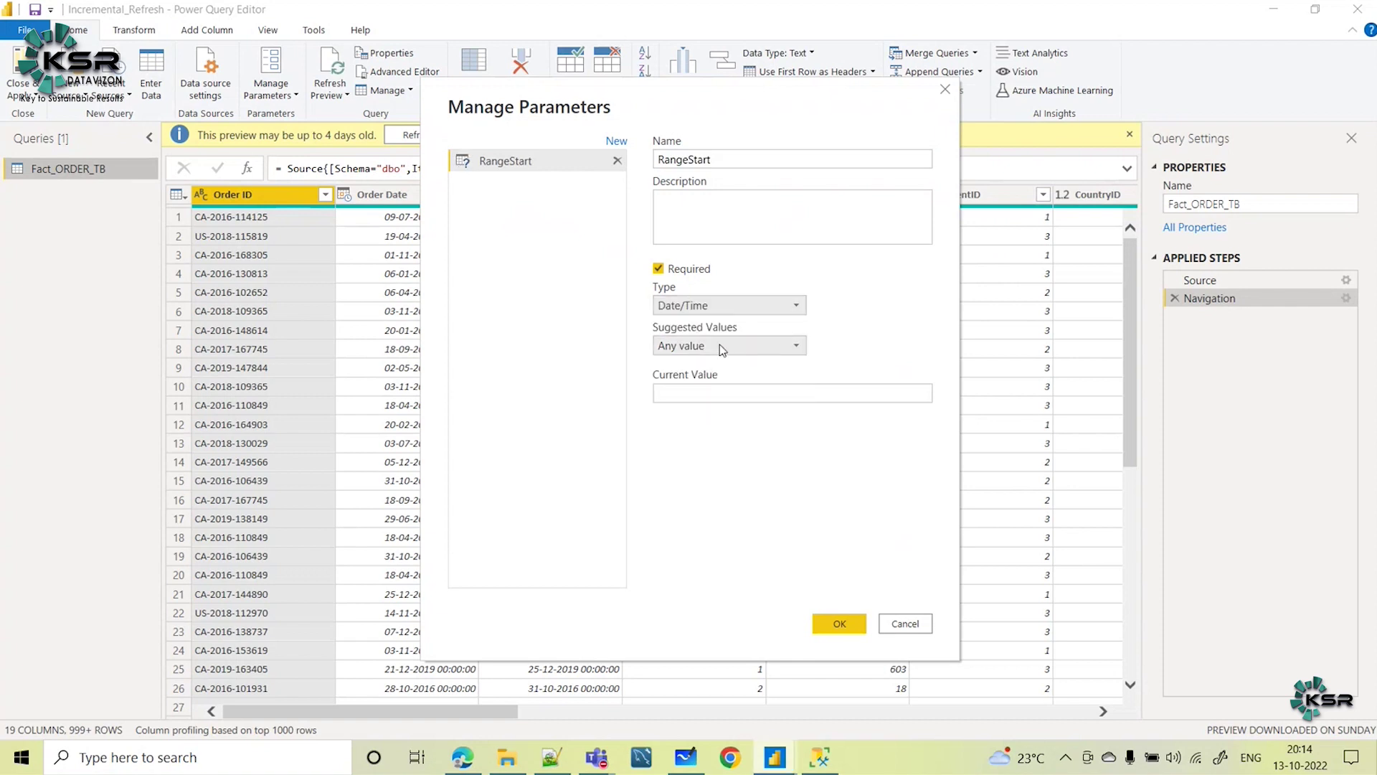
left_click(702, 394)
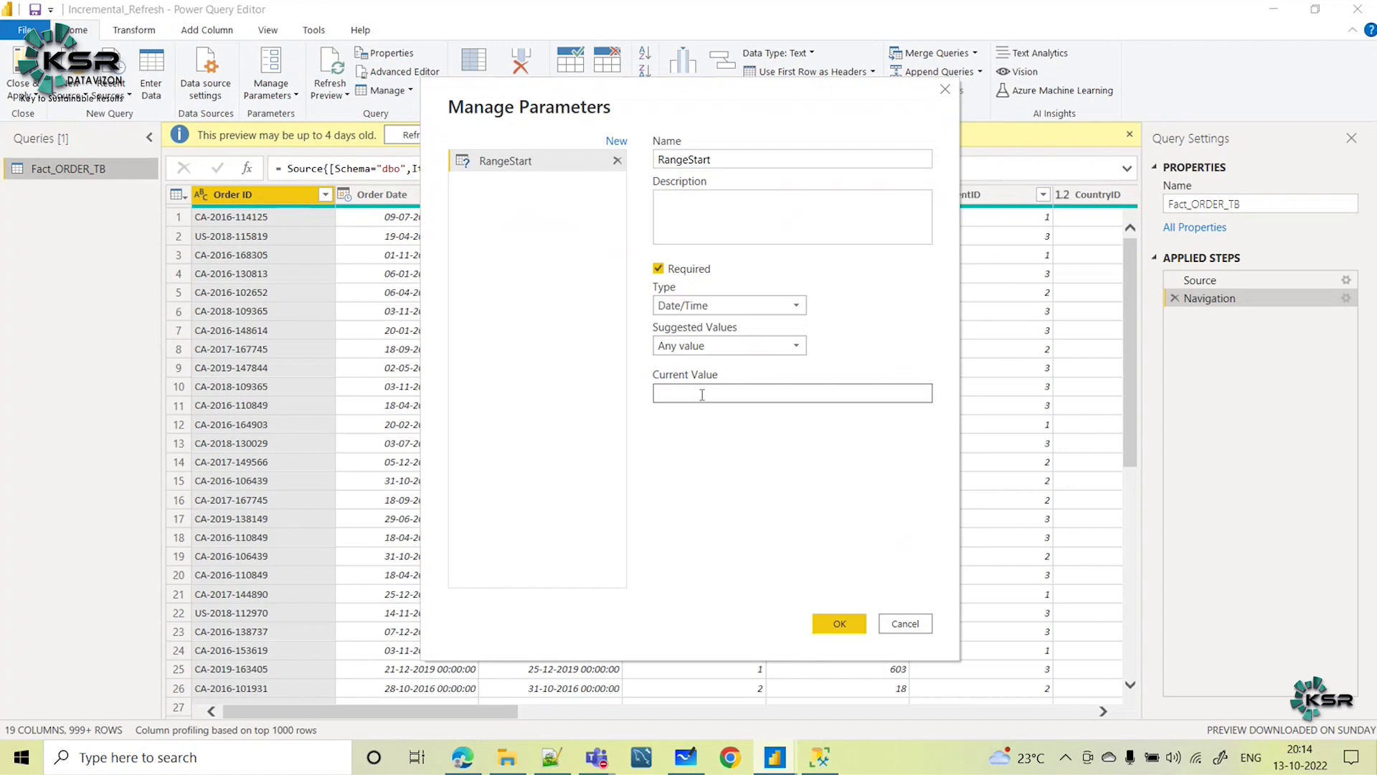
left_click(819, 758)
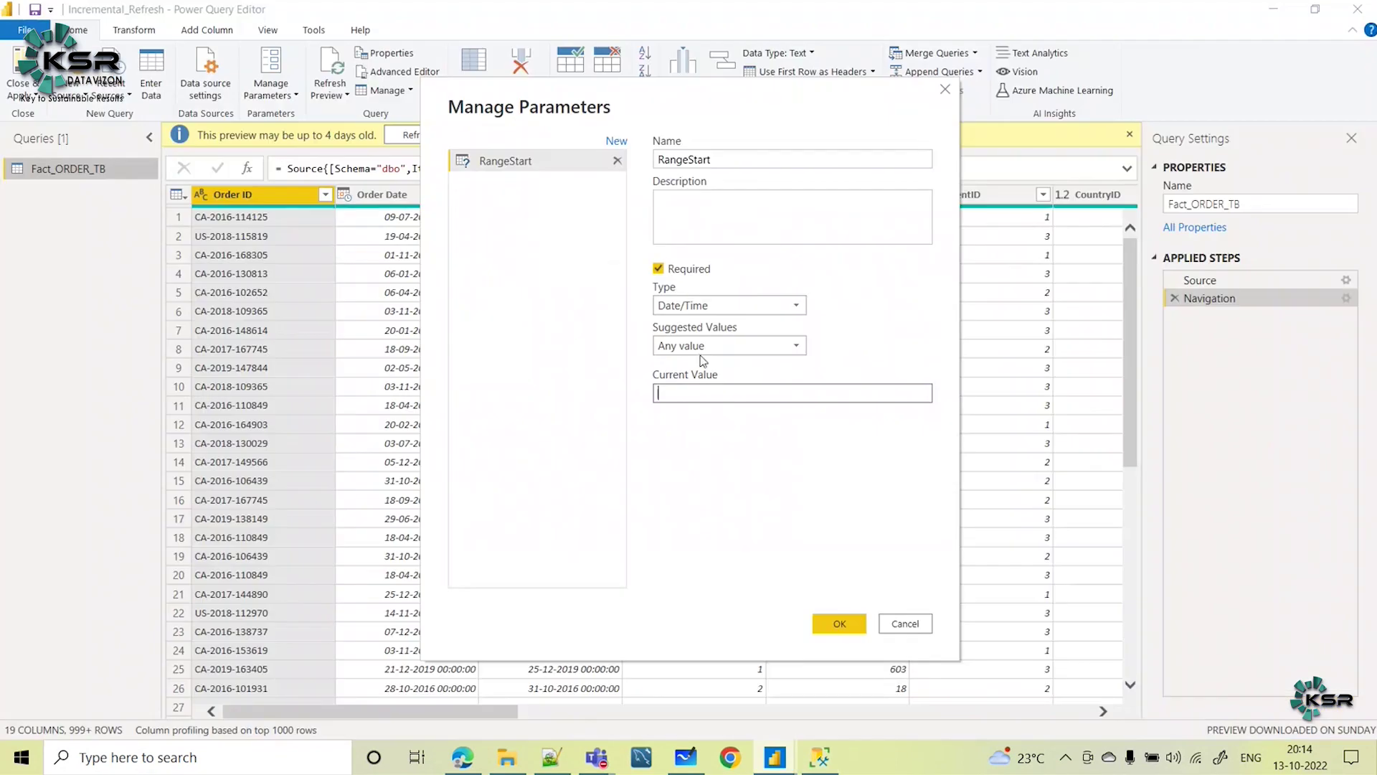
type("01-")
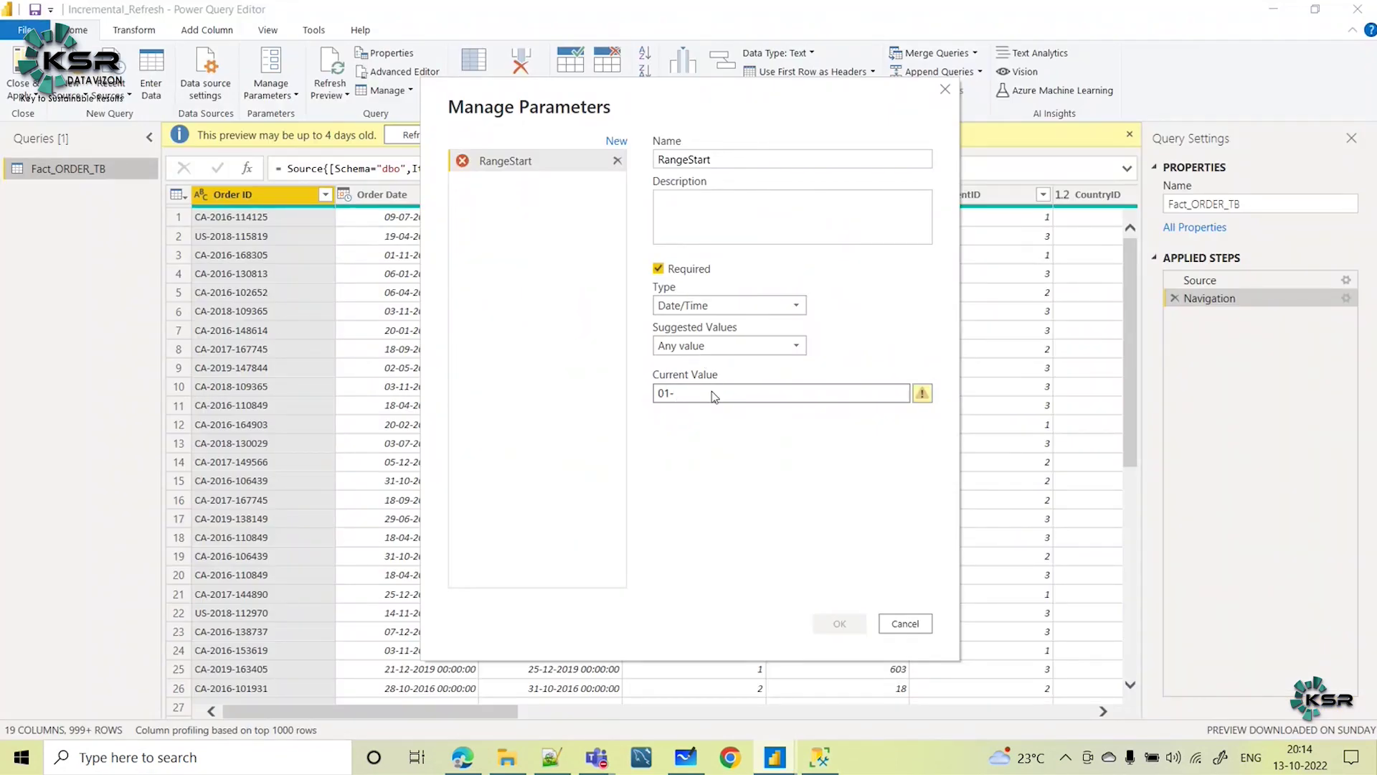
type("01-2019")
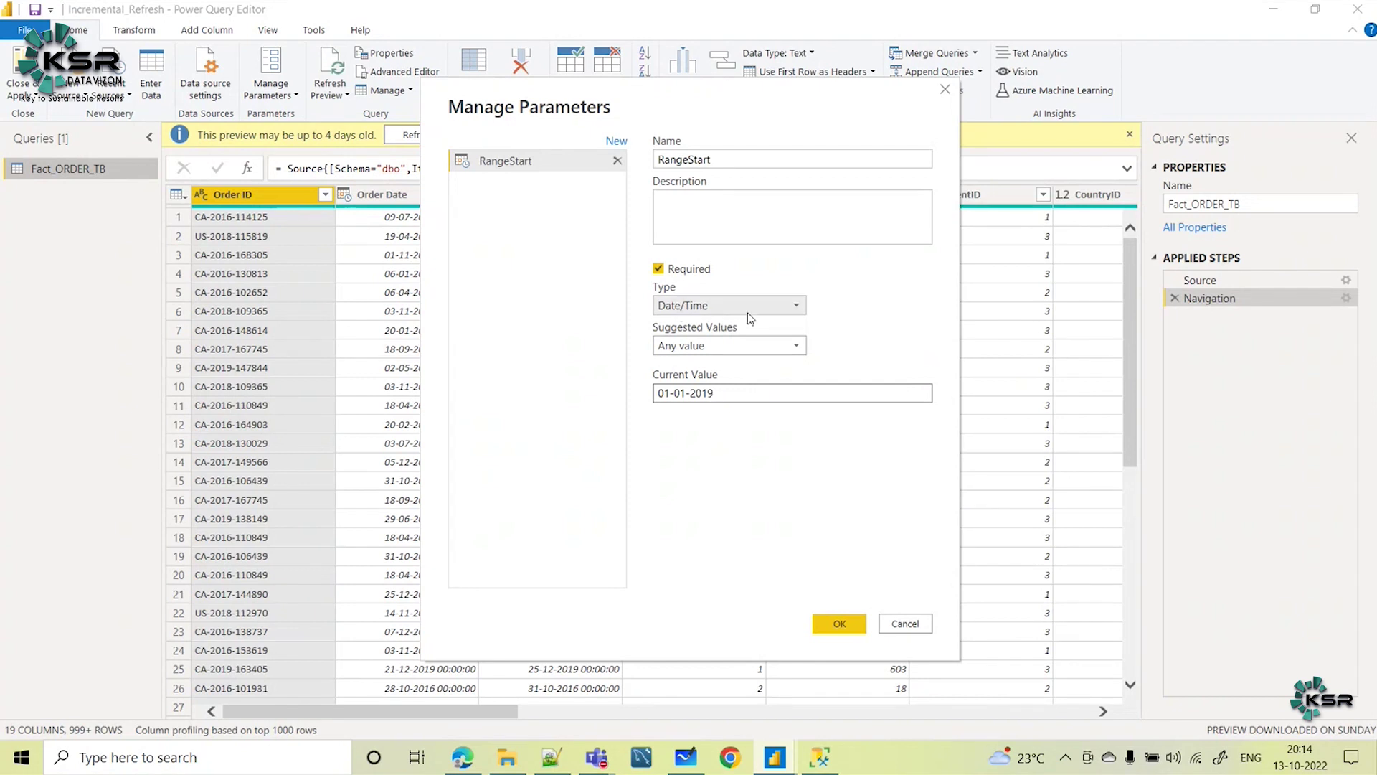
type(" 00:00:00")
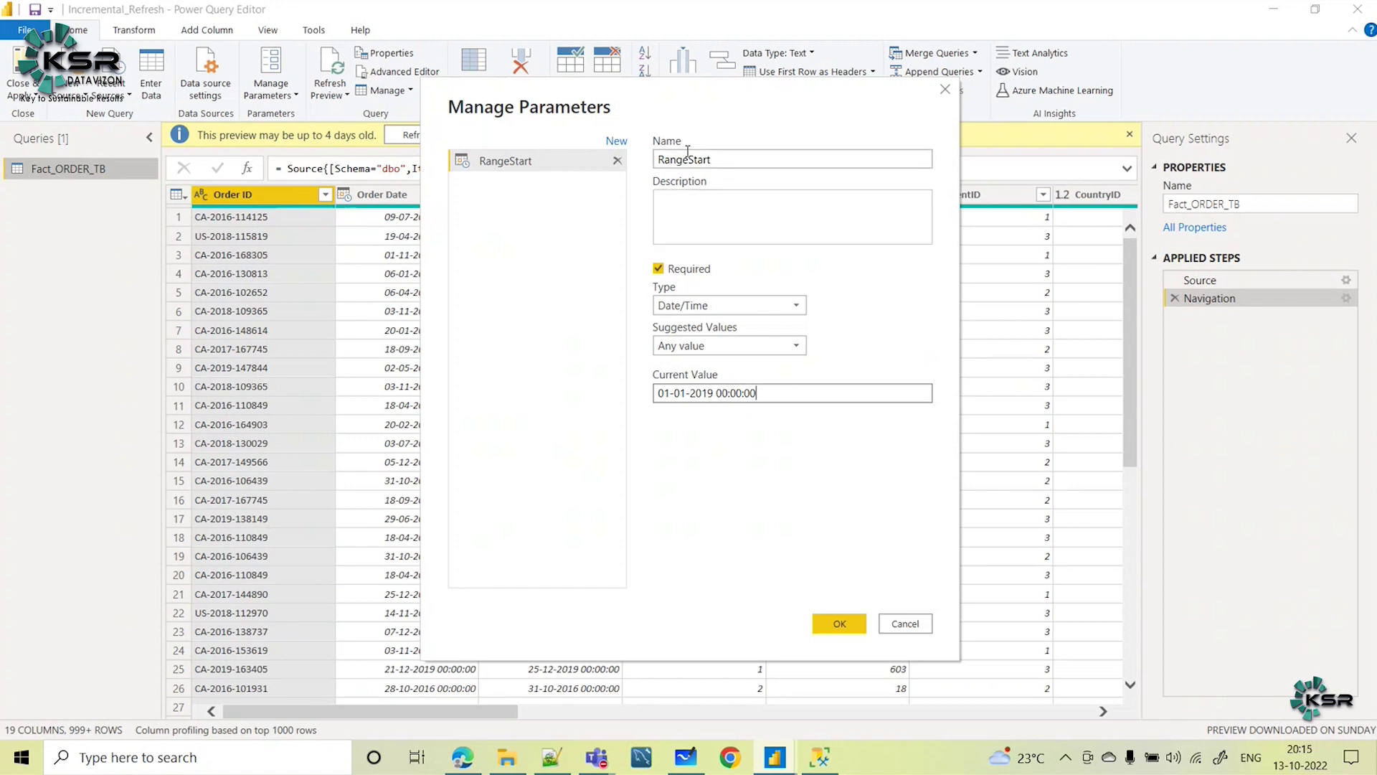
left_click(272, 80)
left_click(310, 114)
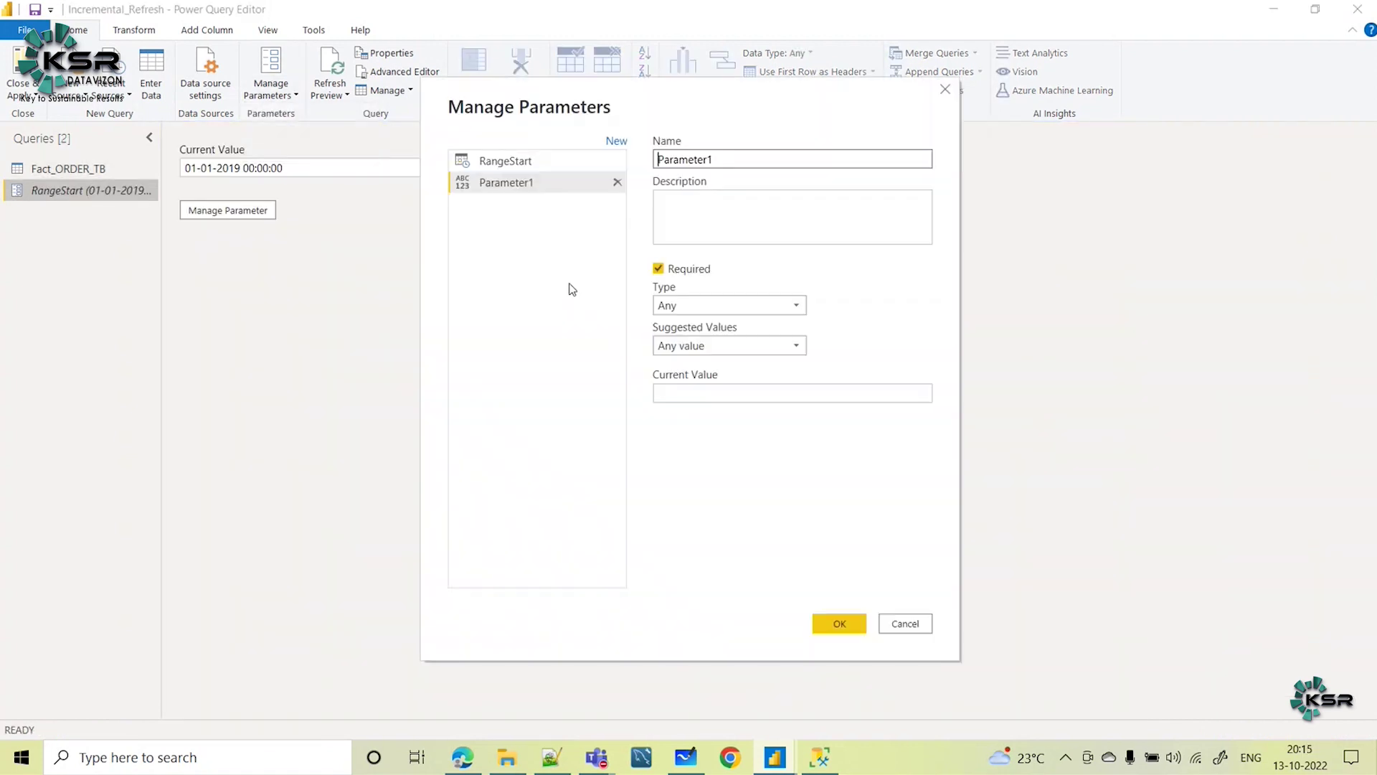
key("ctrl+a")
type("RangeEnd")
left_click(780, 306)
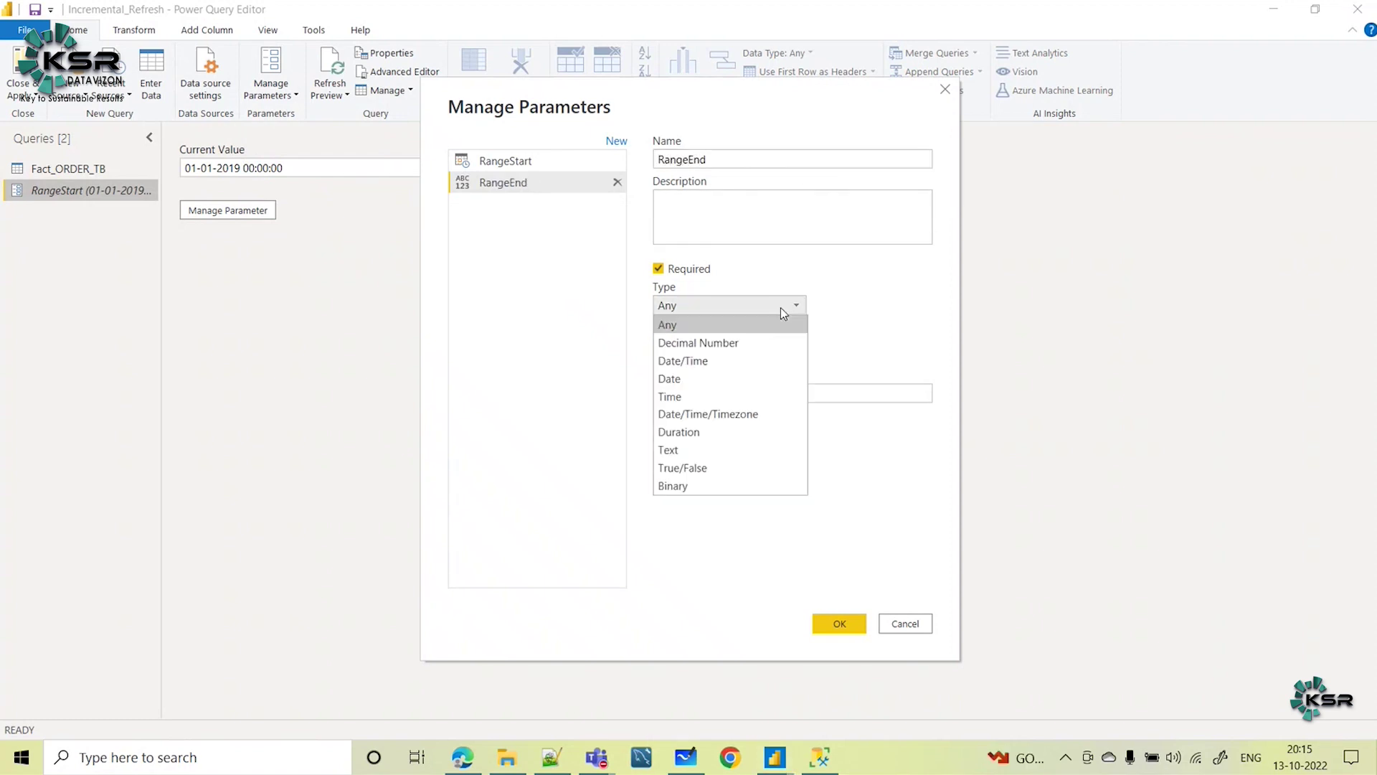
left_click(707, 361)
left_click(688, 393)
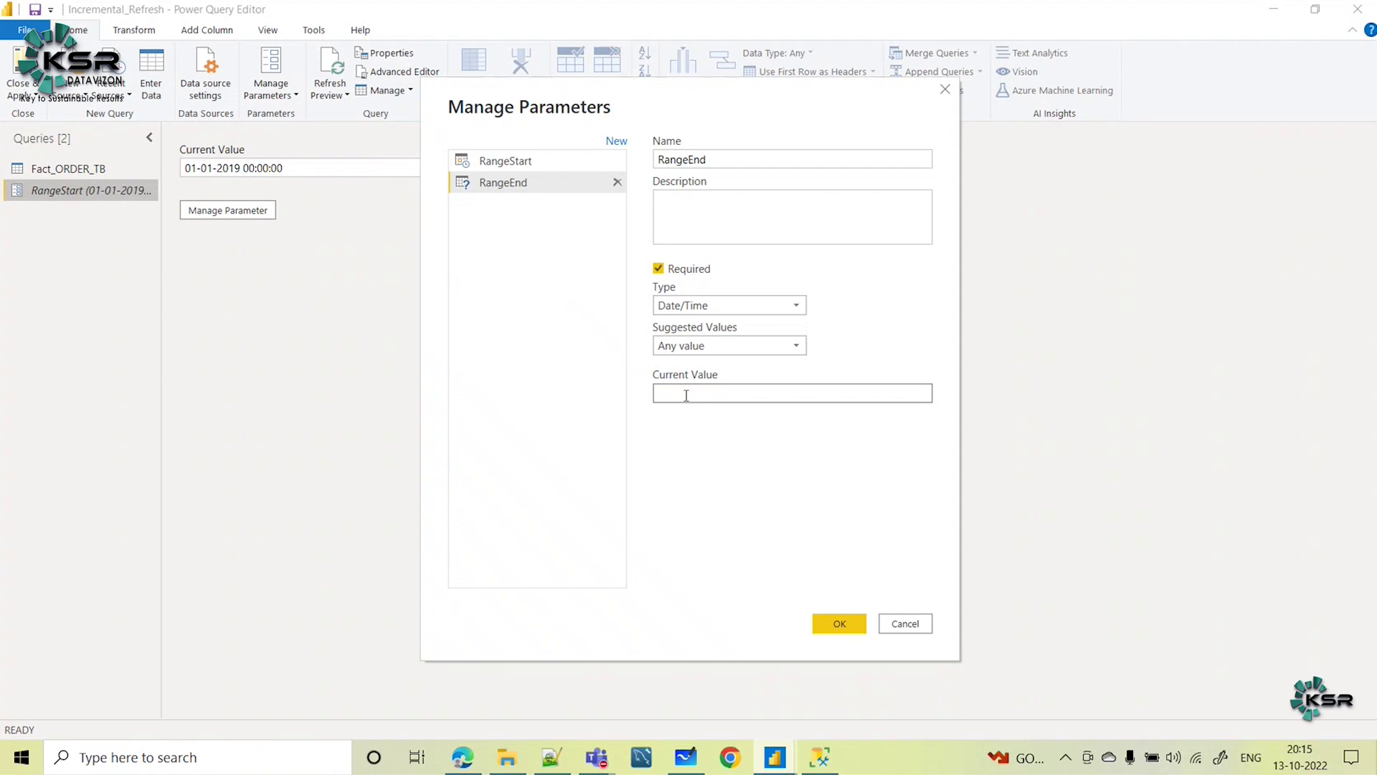
type("30-12-2019 00:00:00")
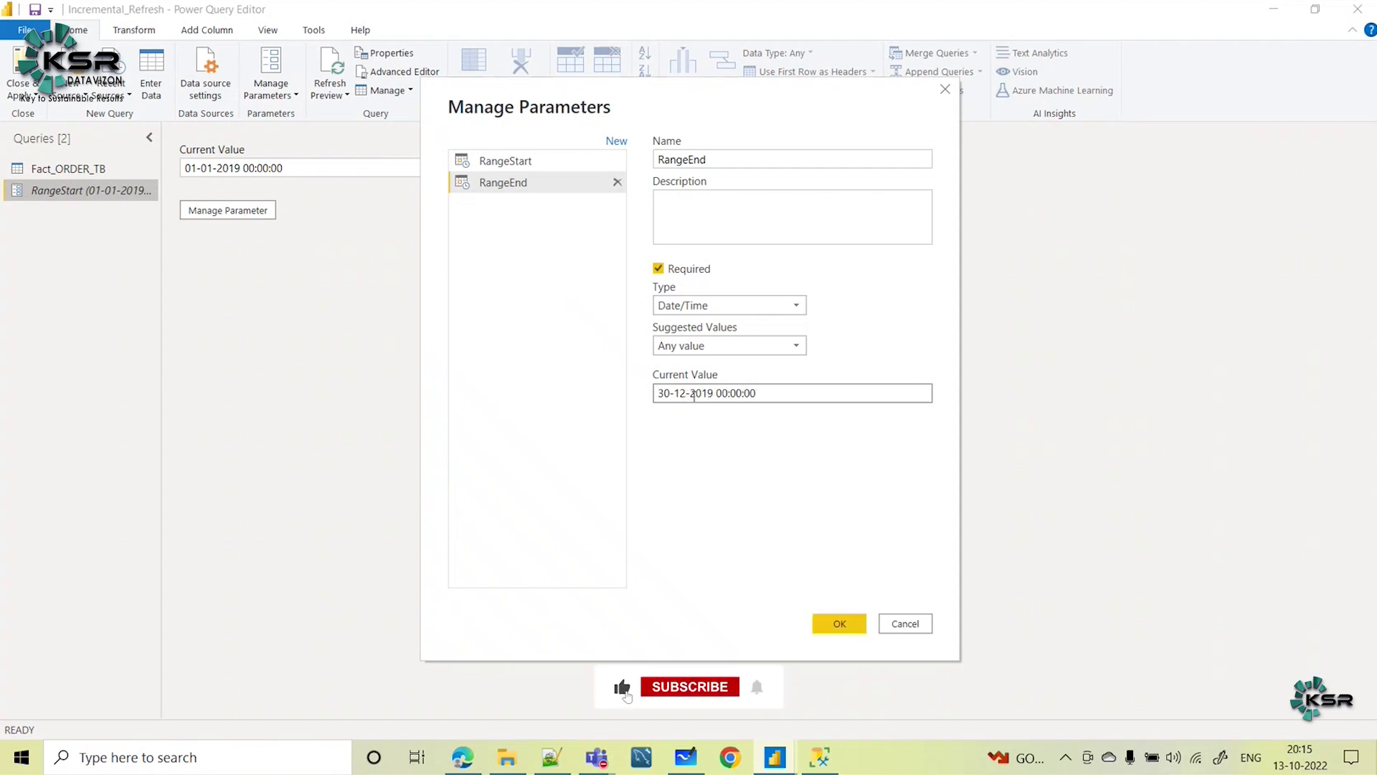
key("Return")
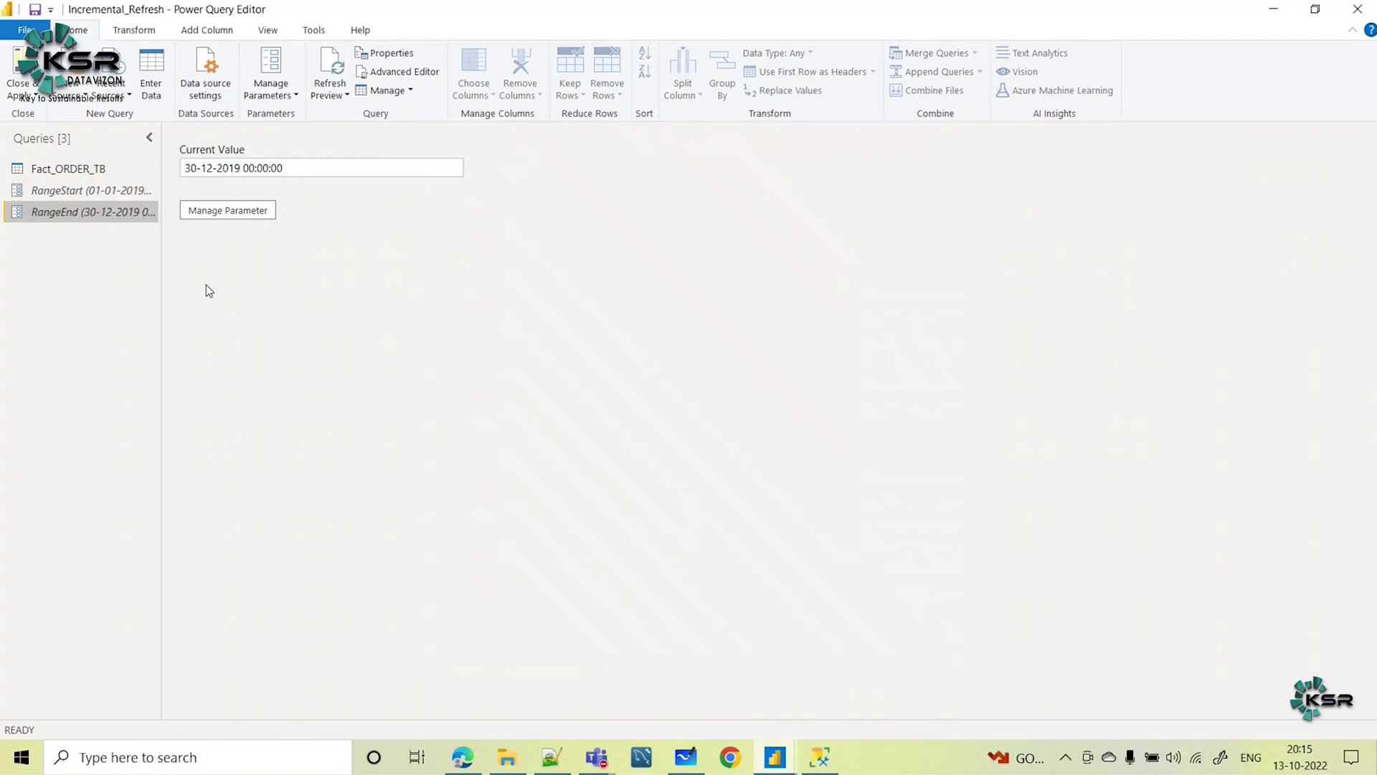
Start a custom filter on the Order Date column of Fact_ORDER_TB and make both conditions compare against parameters
left_click(66, 169)
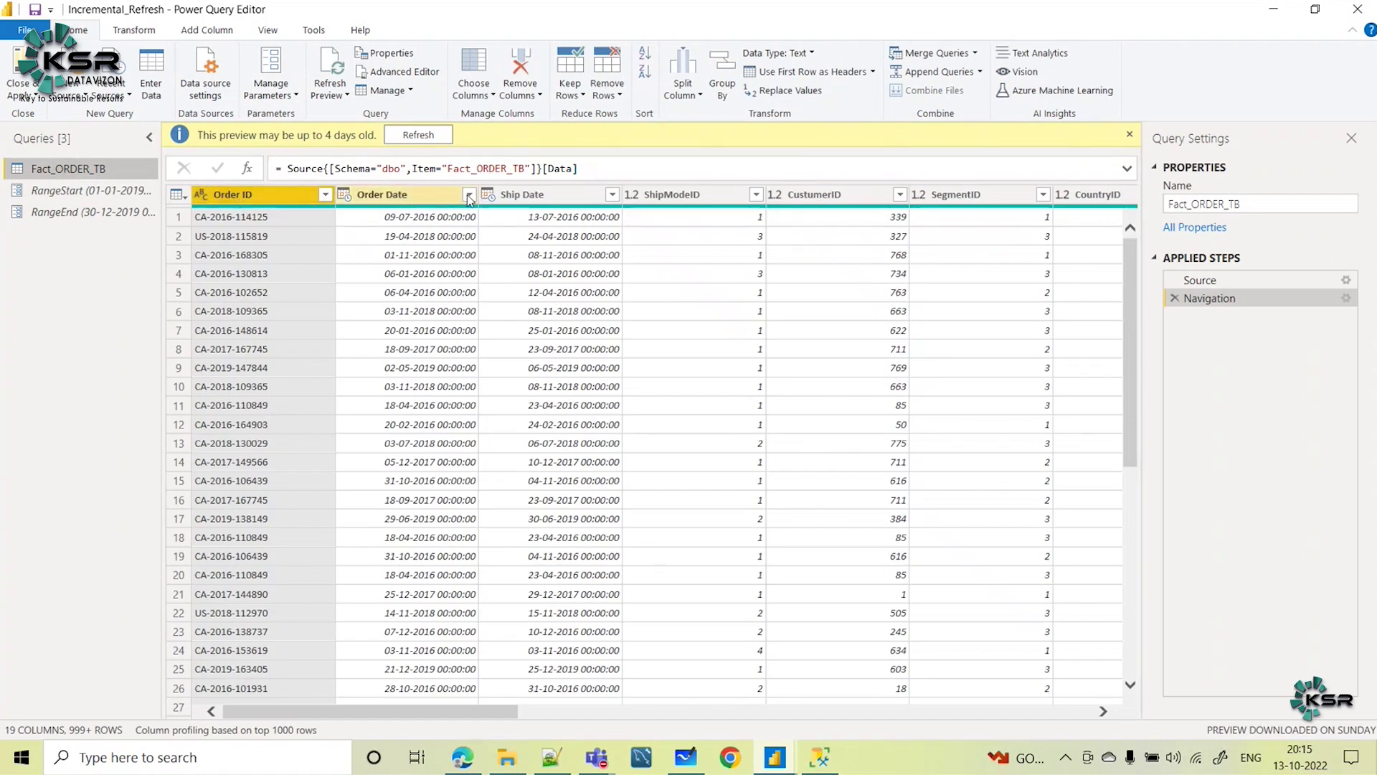
left_click(468, 195)
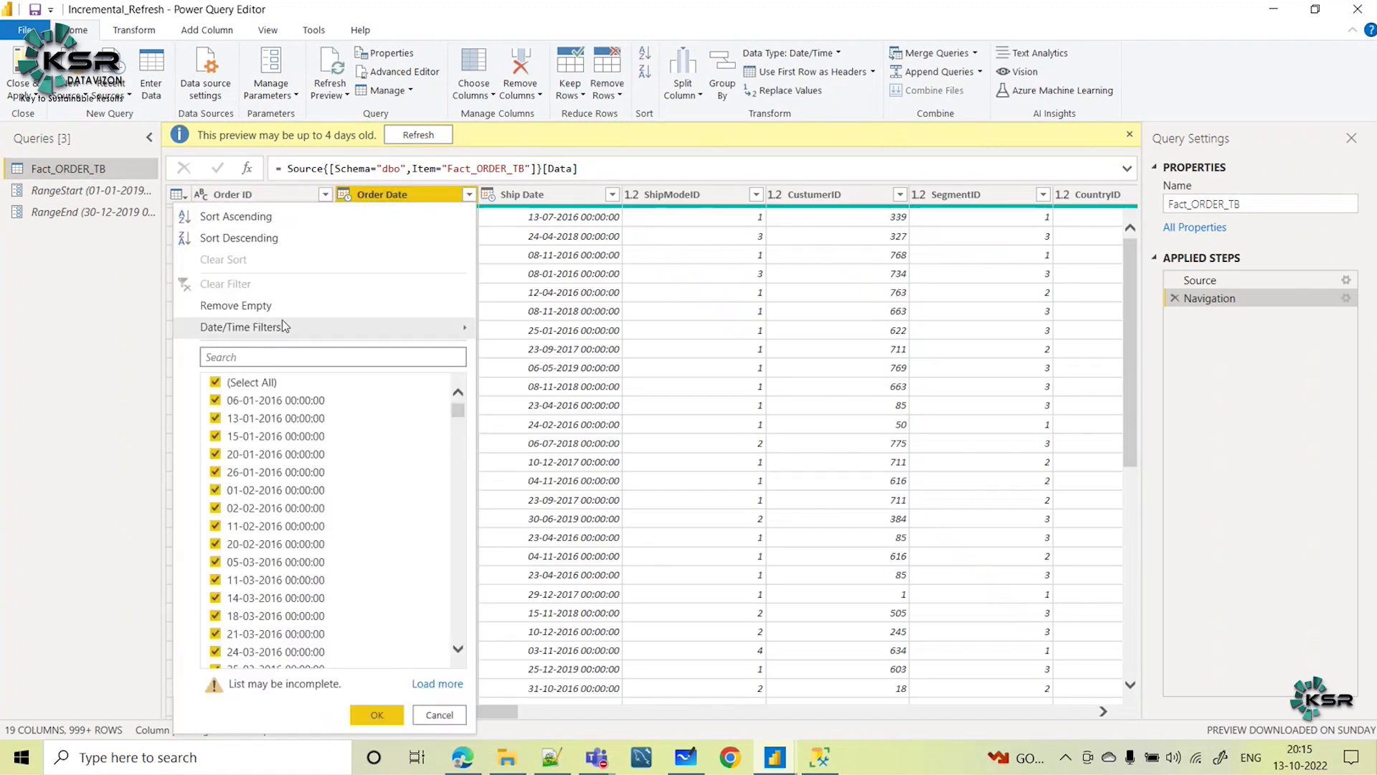
mouse_move(465, 334)
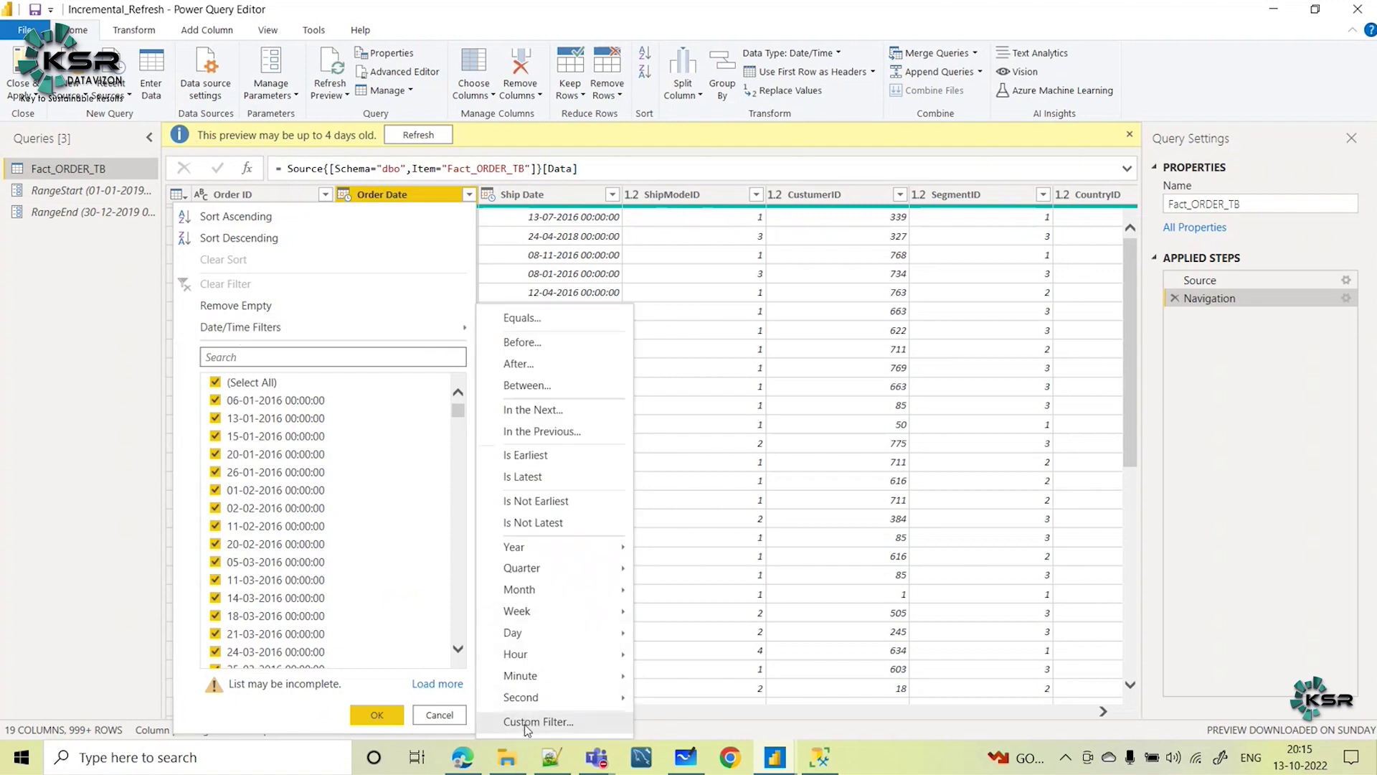
left_click(528, 725)
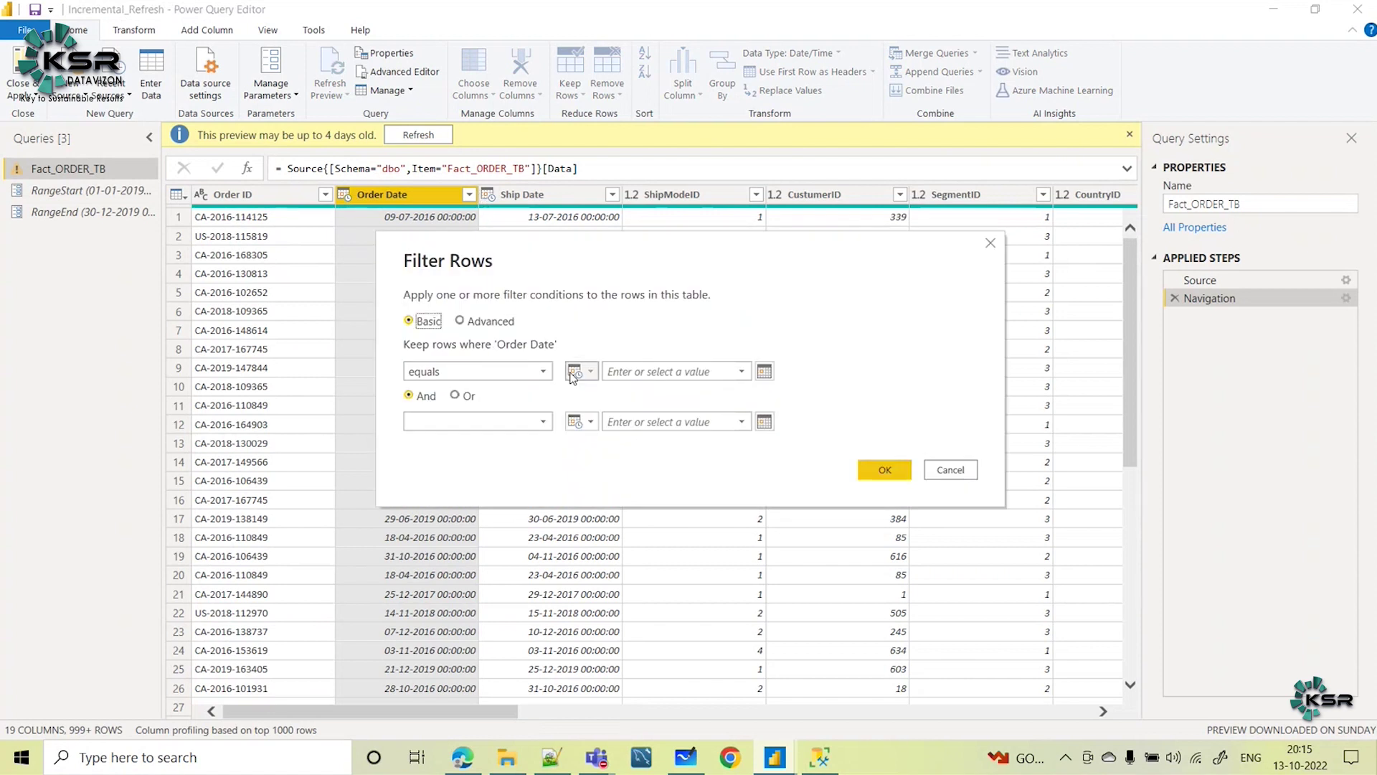
left_click(574, 373)
left_click(611, 411)
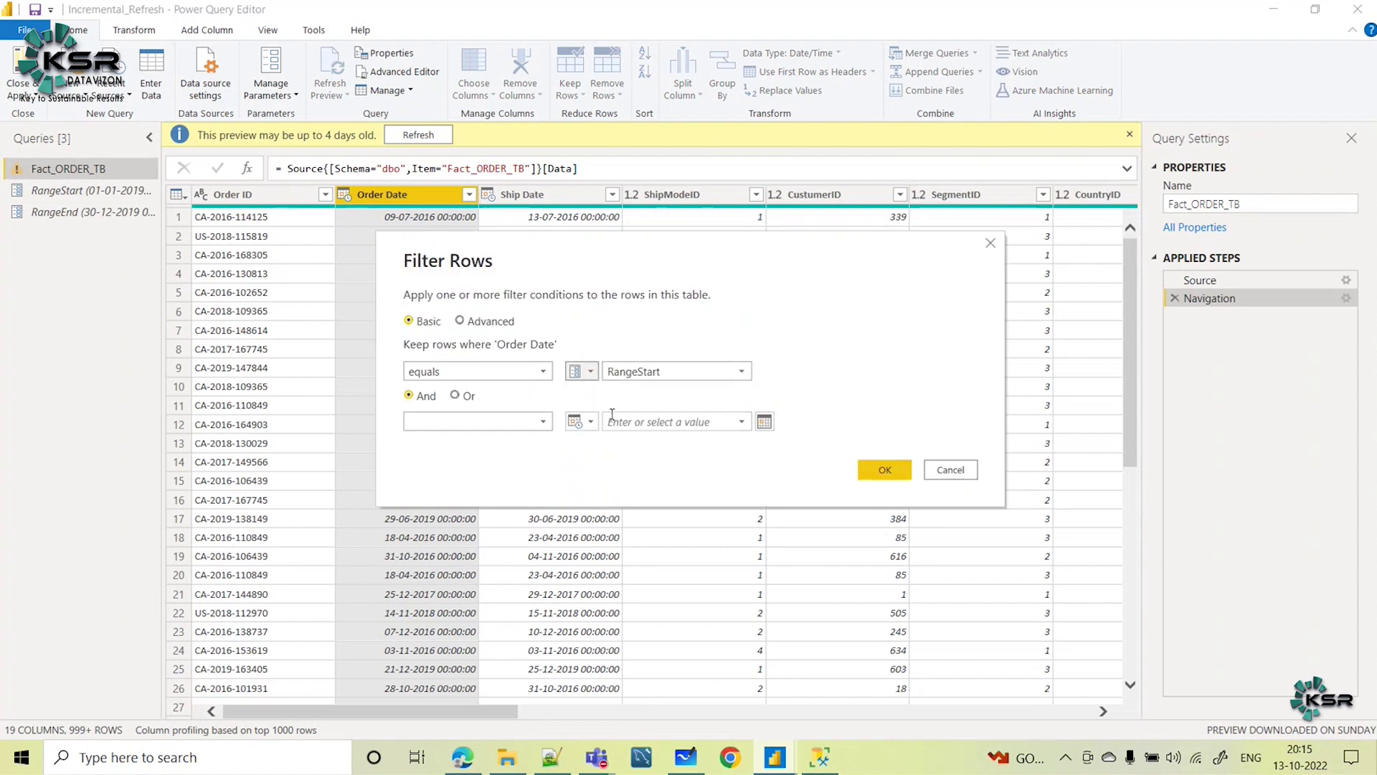
left_click(592, 425)
left_click(612, 459)
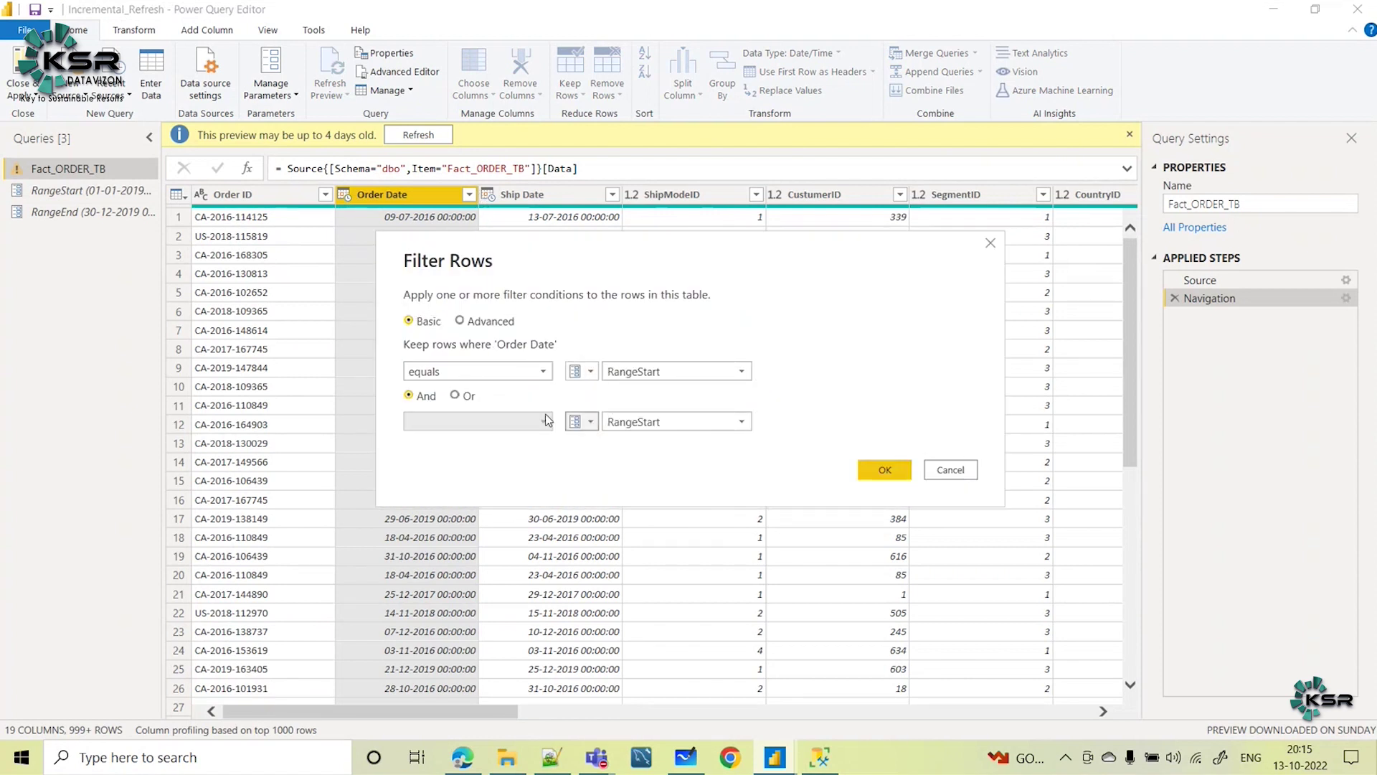
Set the first filter condition to keep Order Date values after or equal to RangeStart
left_click(541, 378)
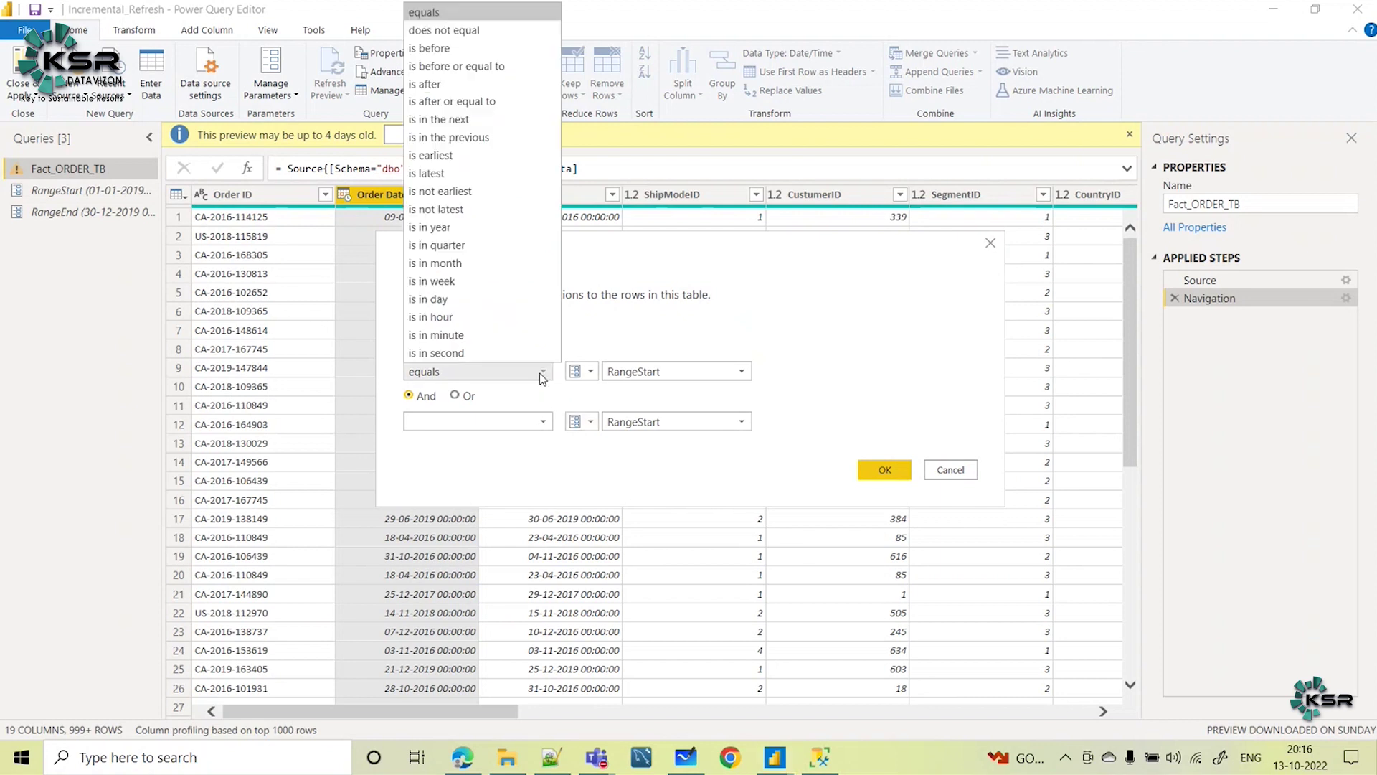
left_click(477, 103)
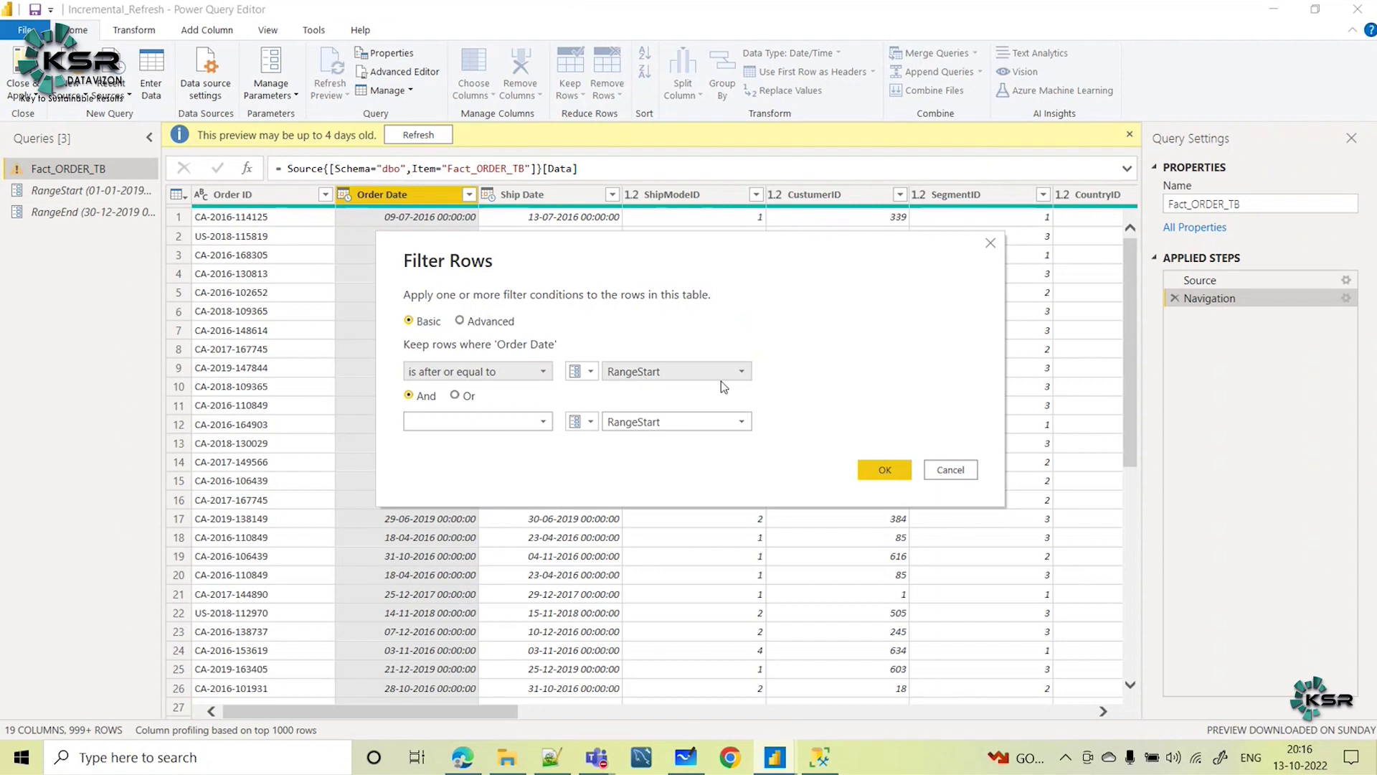
left_click(742, 374)
left_click(694, 385)
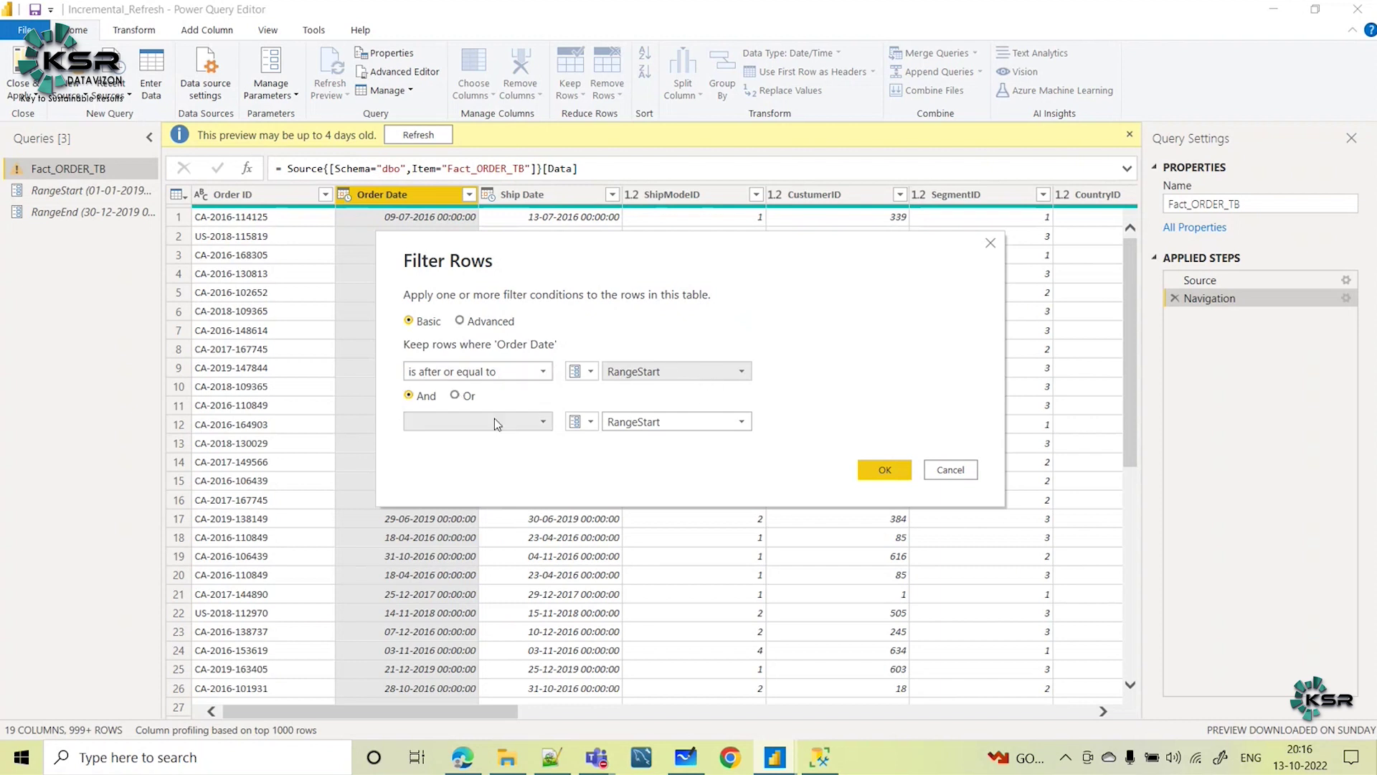
Set the second filter condition to before or equal to RangeEnd and apply the Order Date filter
left_click(742, 422)
left_click(660, 458)
left_click(543, 422)
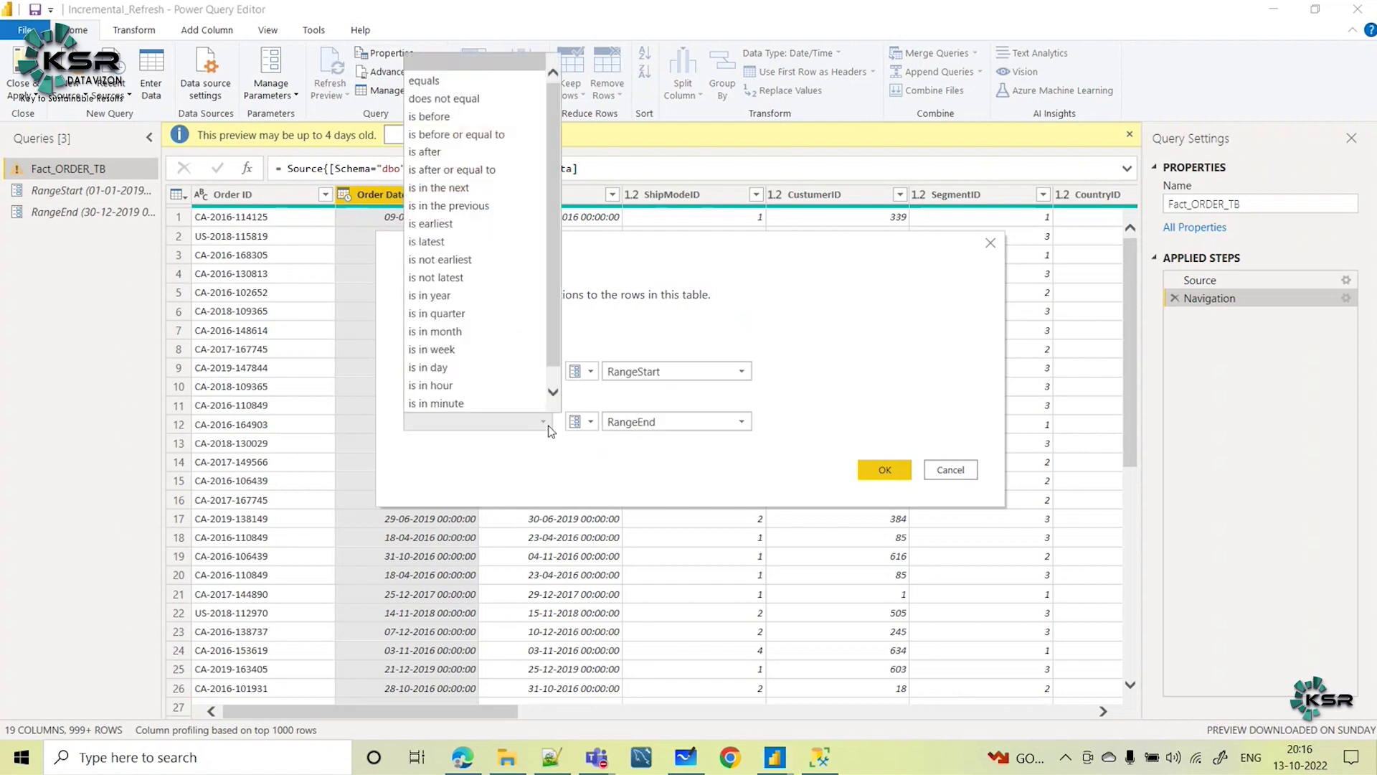
left_click(461, 136)
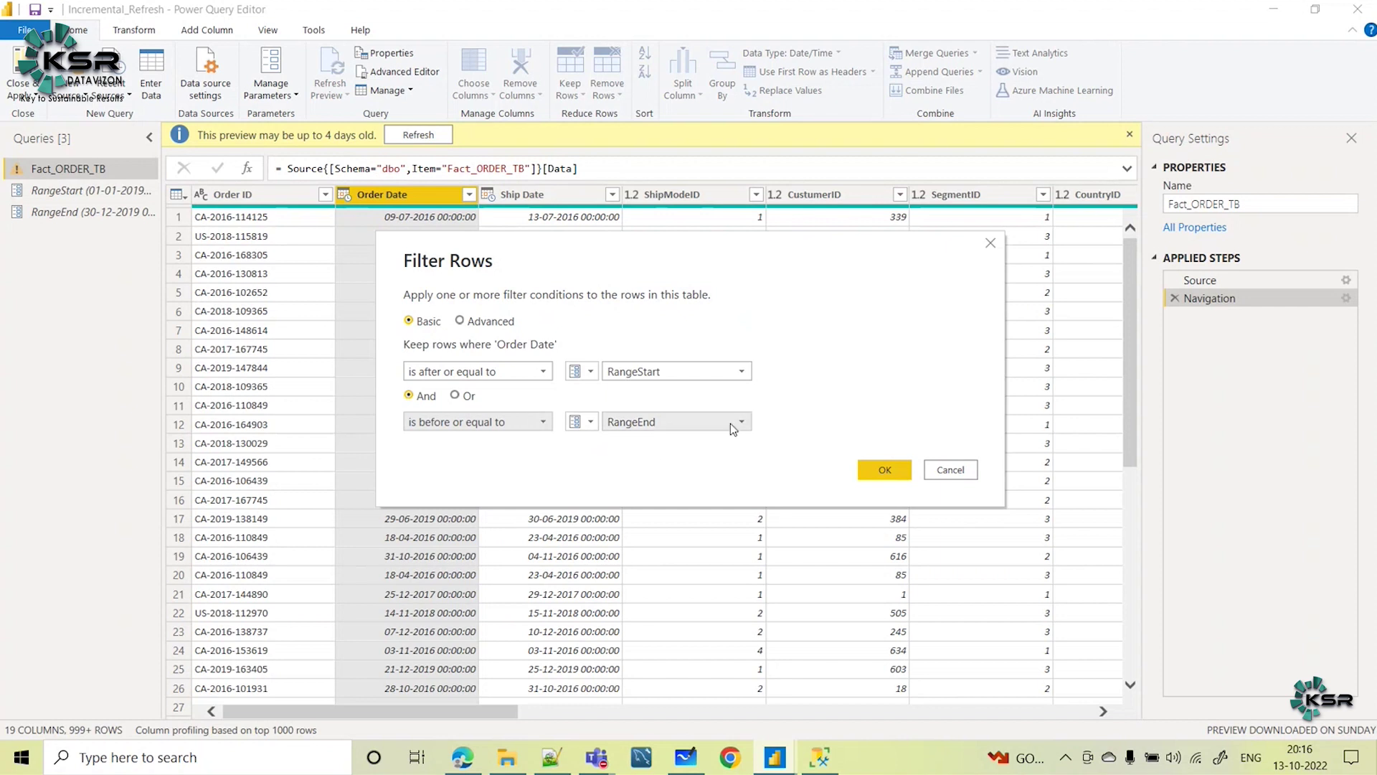
left_click(886, 471)
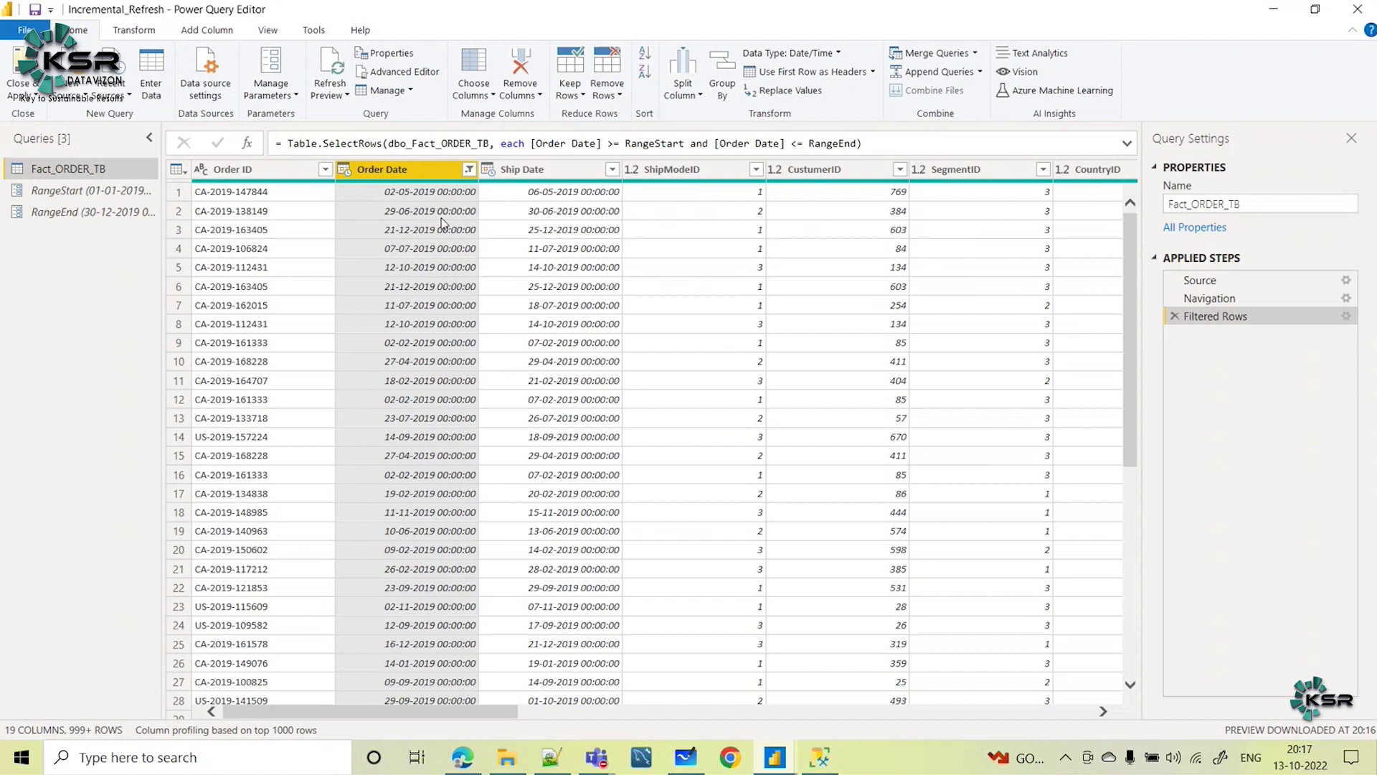
Close the query editor with its changes applied and open the incremental refresh settings for Fact_ORDER_TB
left_click(25, 93)
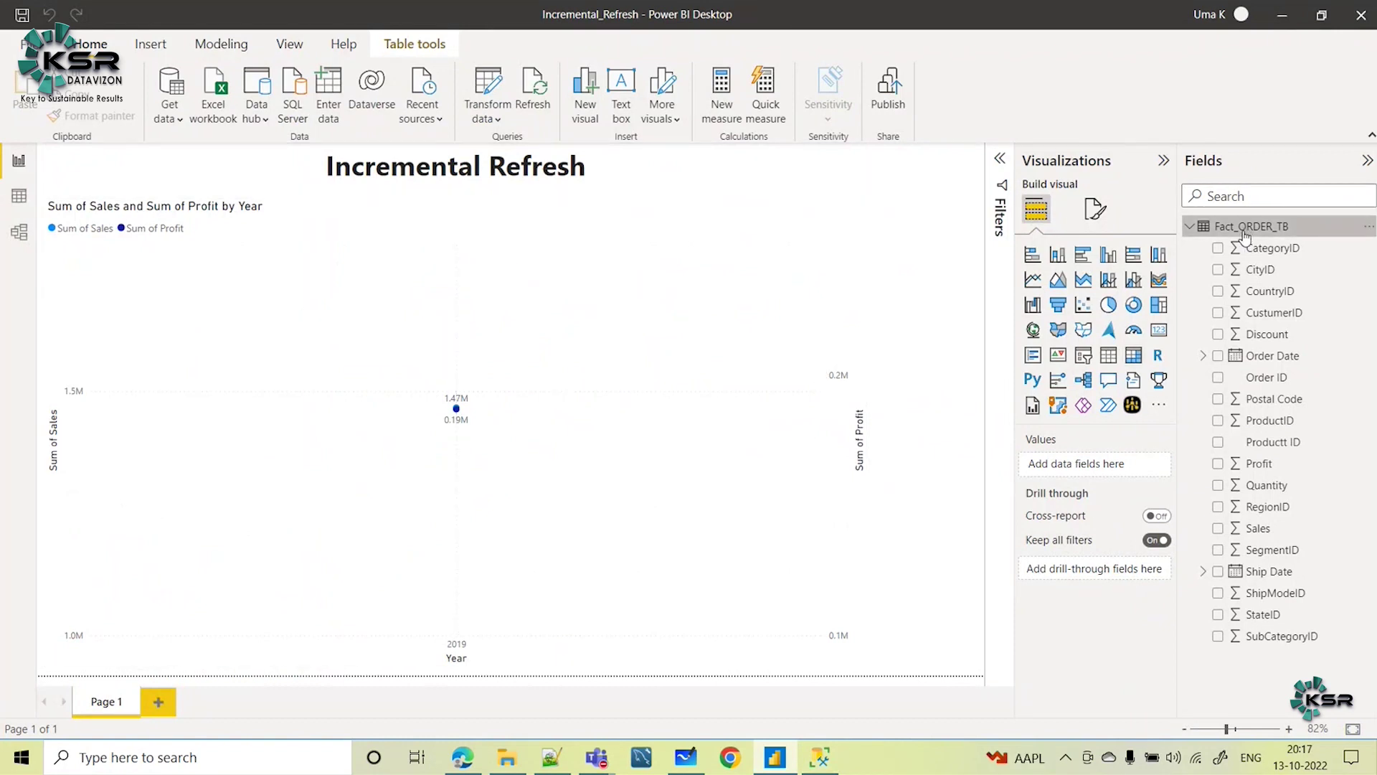
mouse_move(1244, 236)
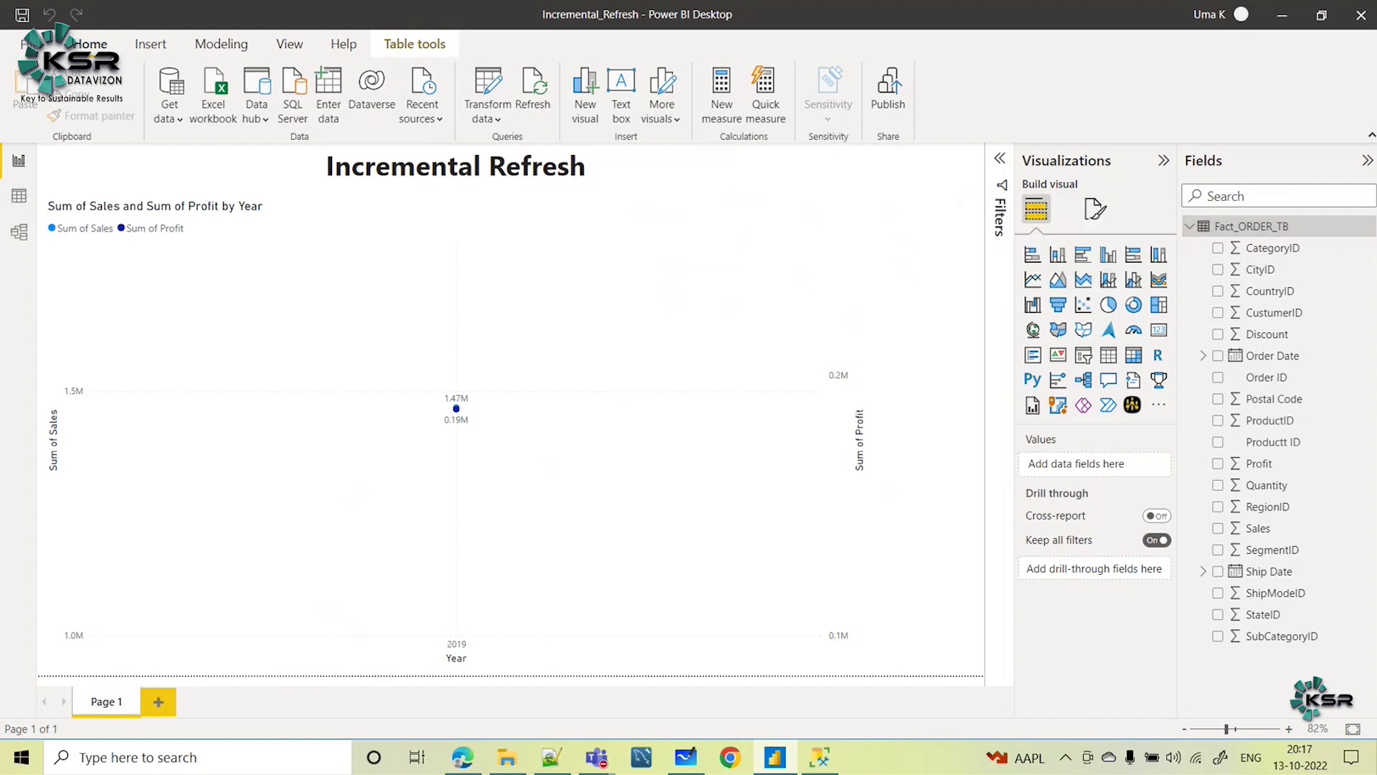
left_click(1368, 228)
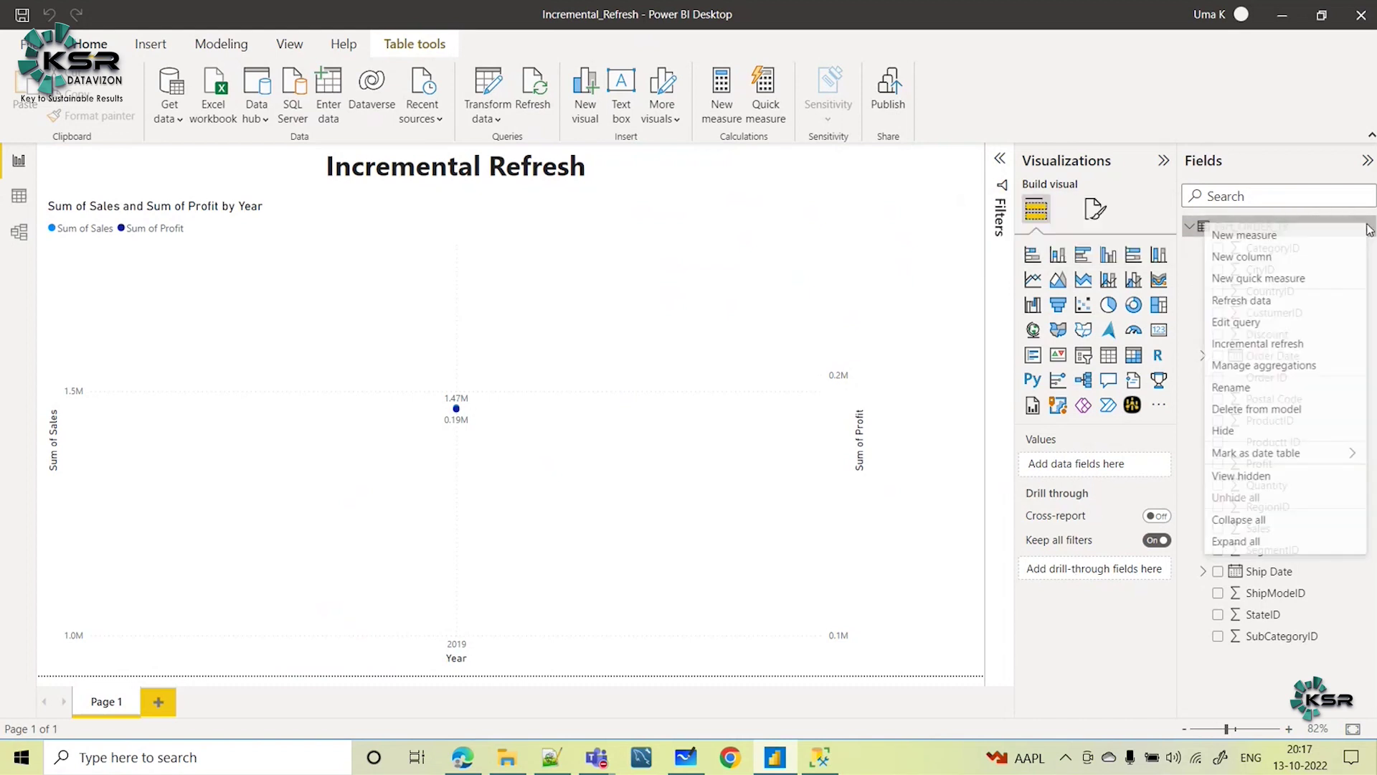
left_click(1266, 346)
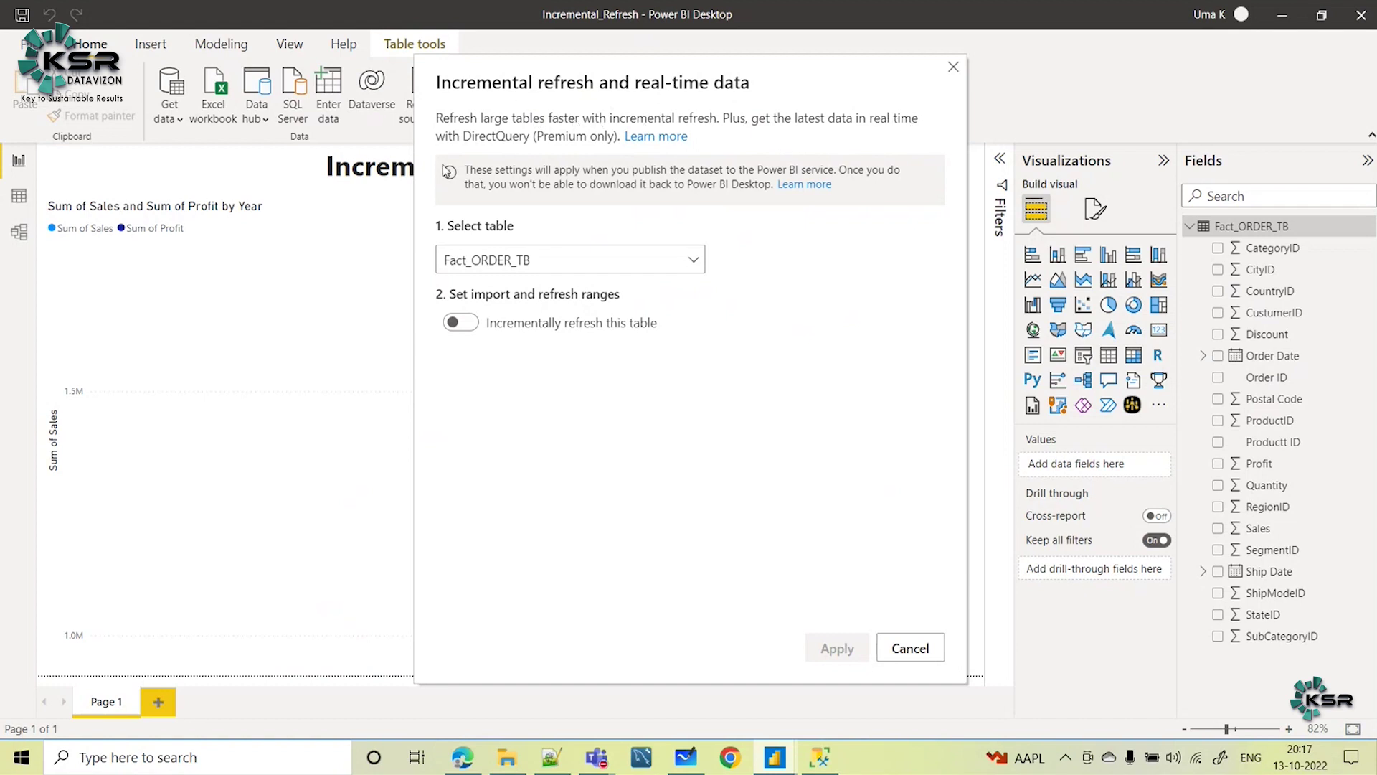
Turn on incremental refresh for Fact_ORDER_TB and archive data starting 4 years before the refresh date
left_click(474, 325)
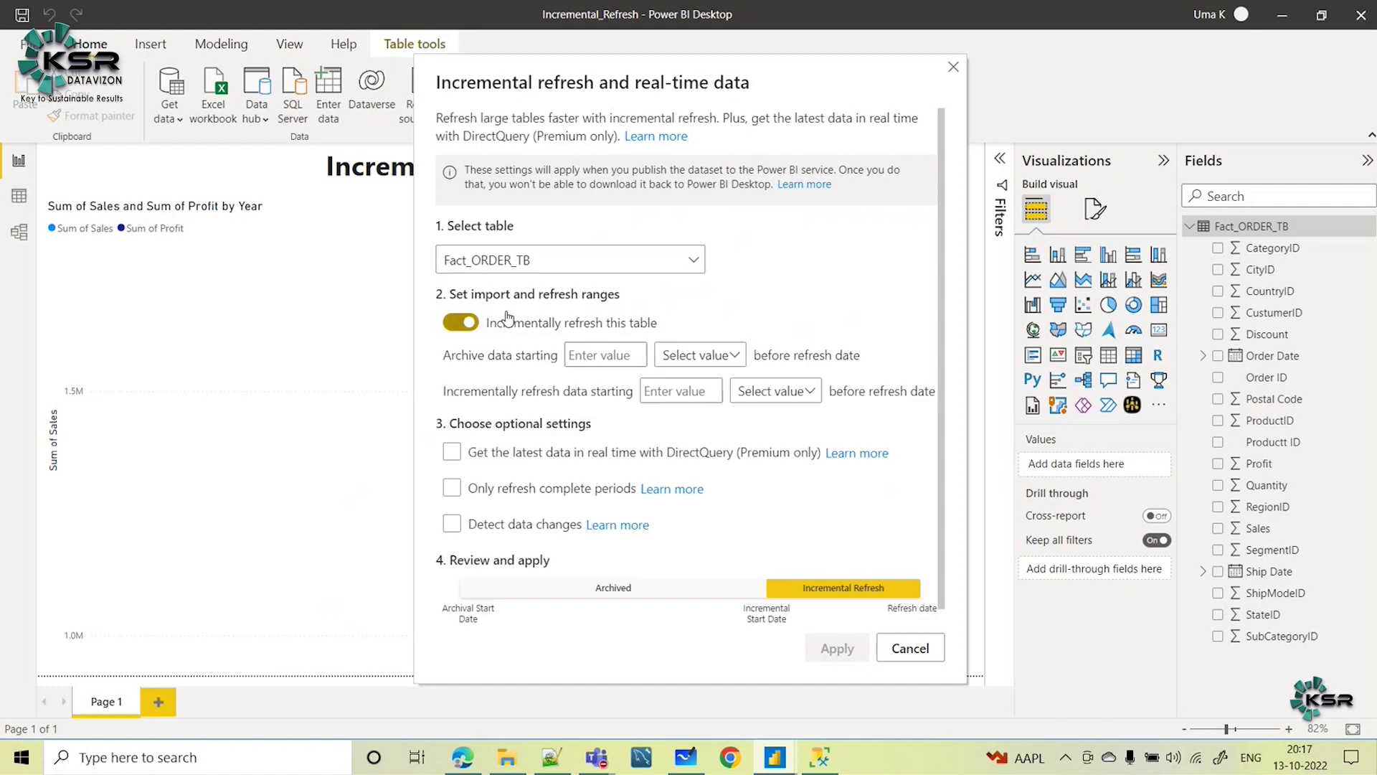
left_click(685, 759)
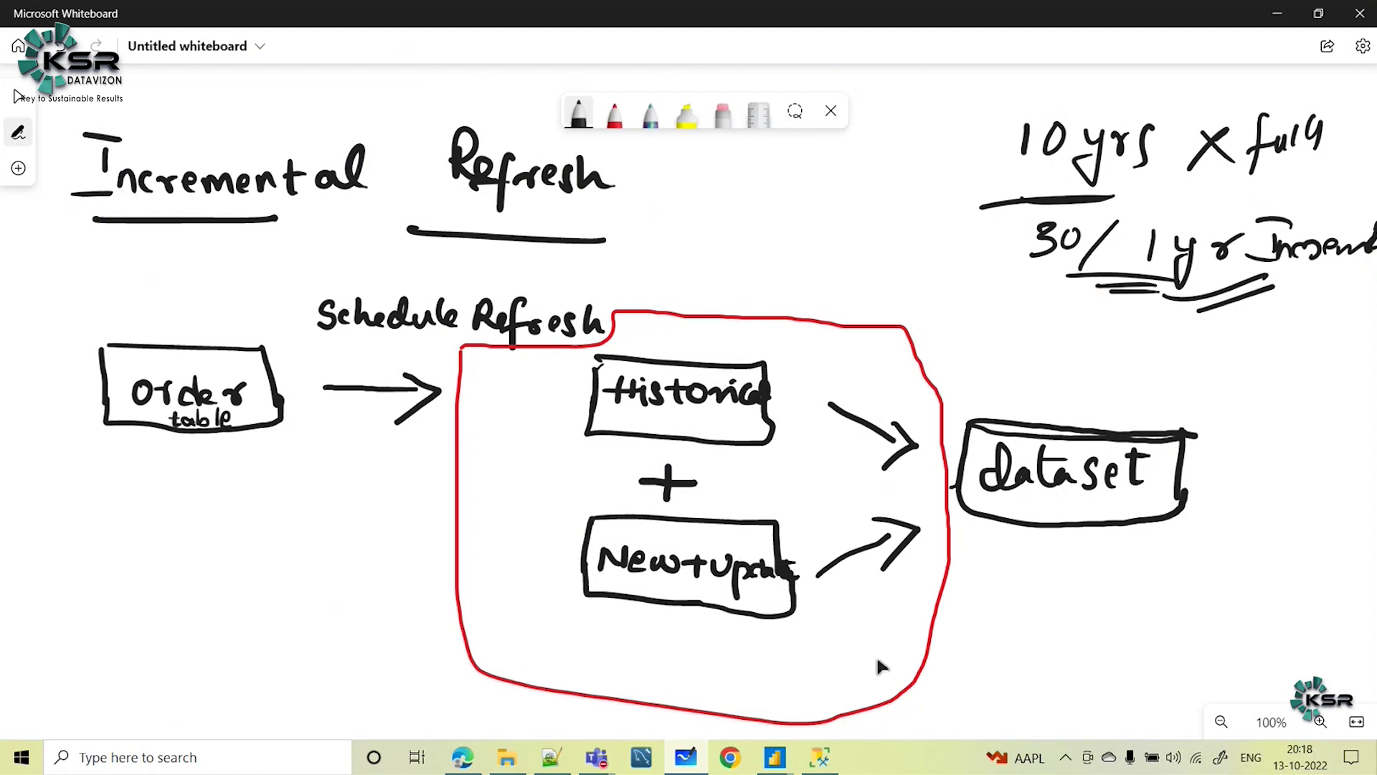
left_click(1276, 13)
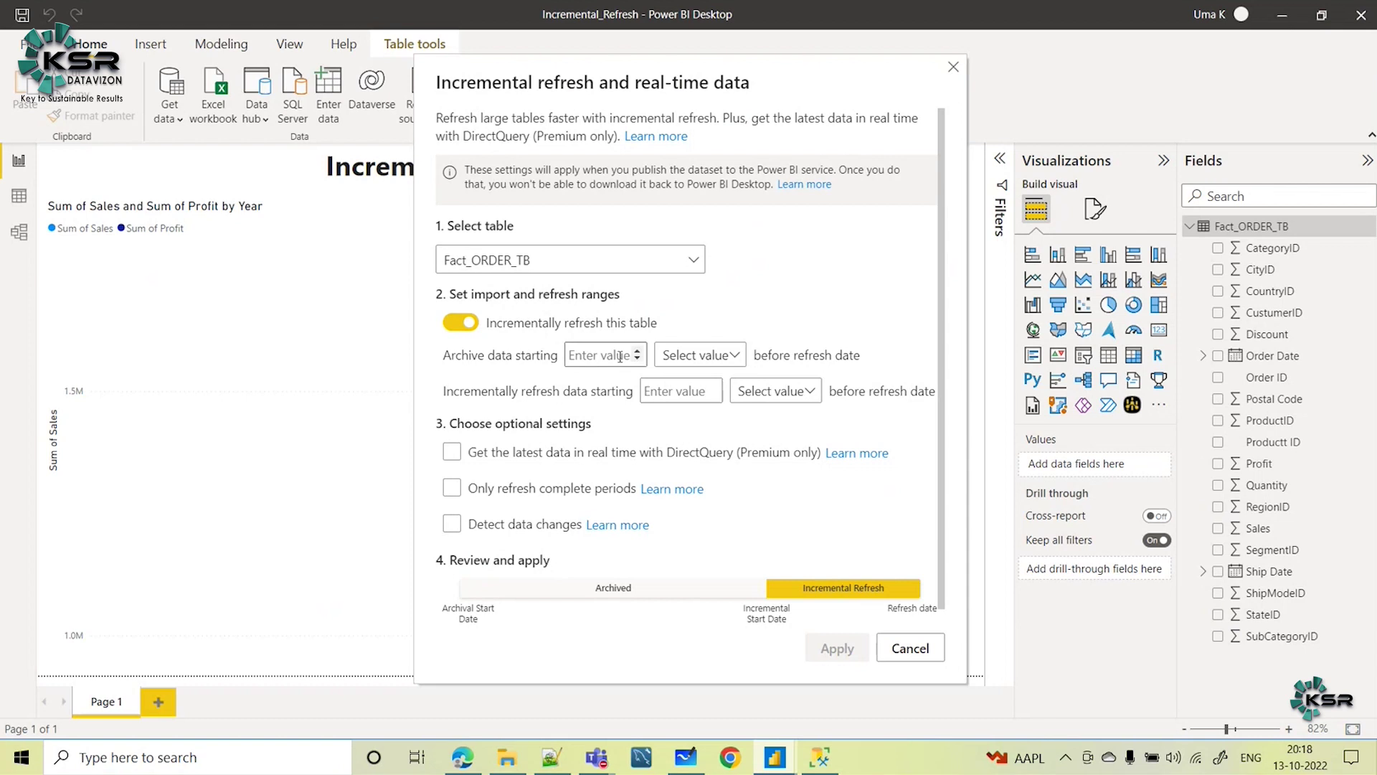
left_click(571, 354)
type("4")
left_click(716, 357)
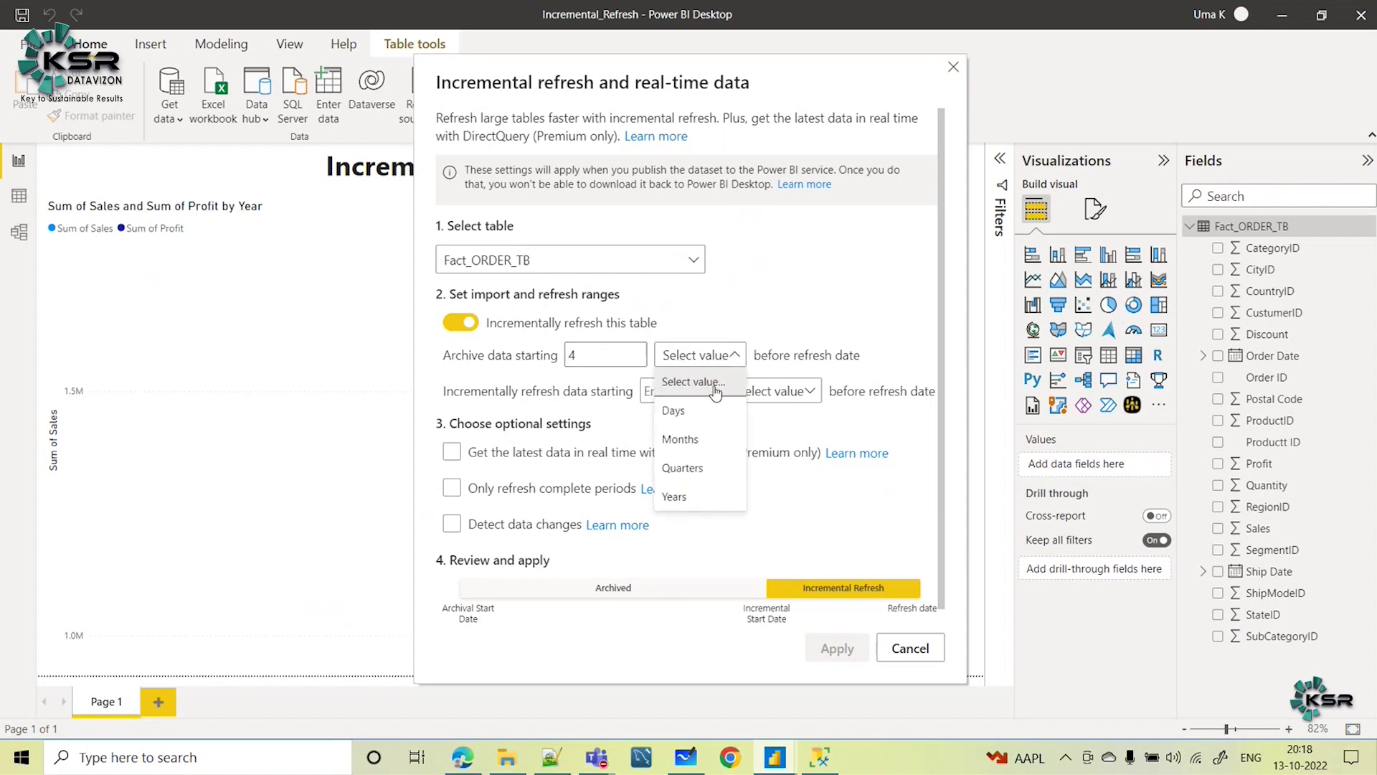
left_click(692, 497)
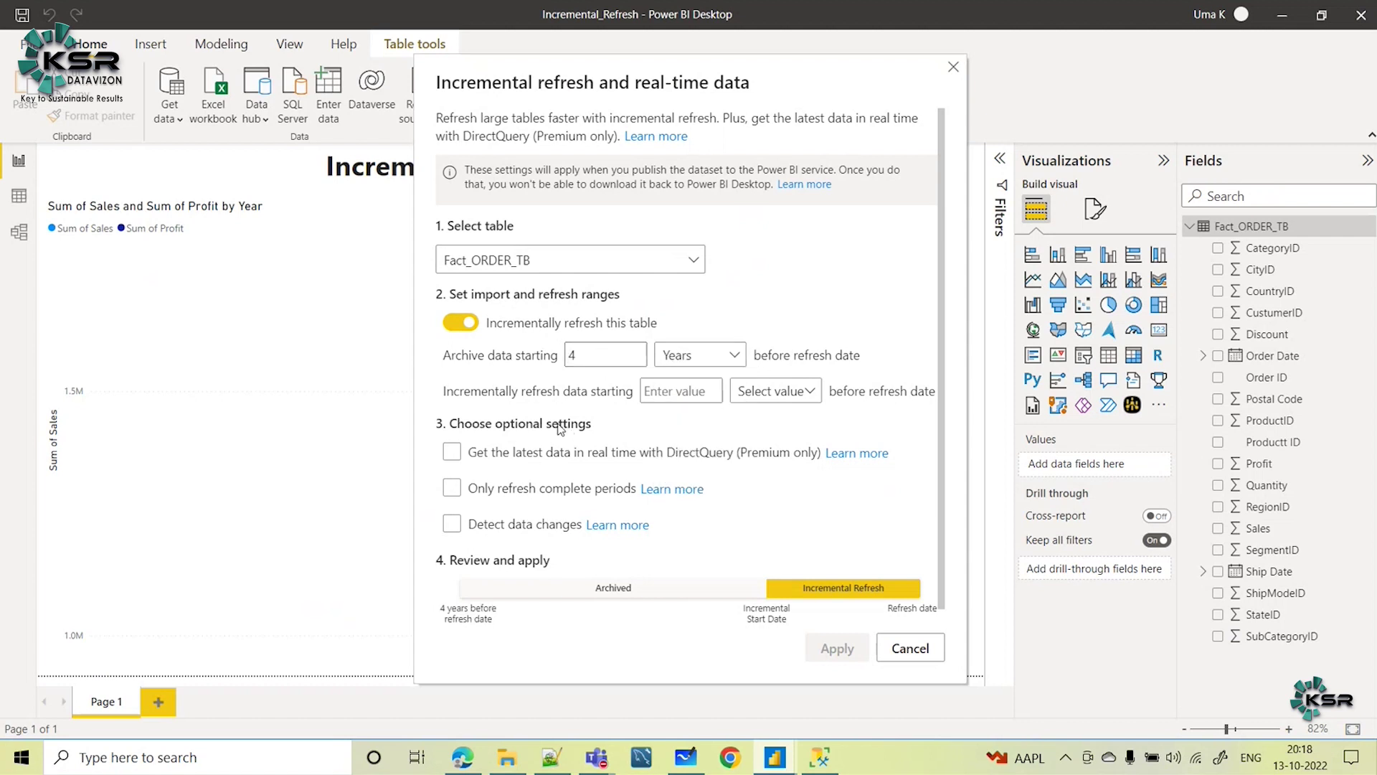
Set data to refresh incrementally starting 30 days before the refresh date and apply the policy without any optional settings
left_click(668, 393)
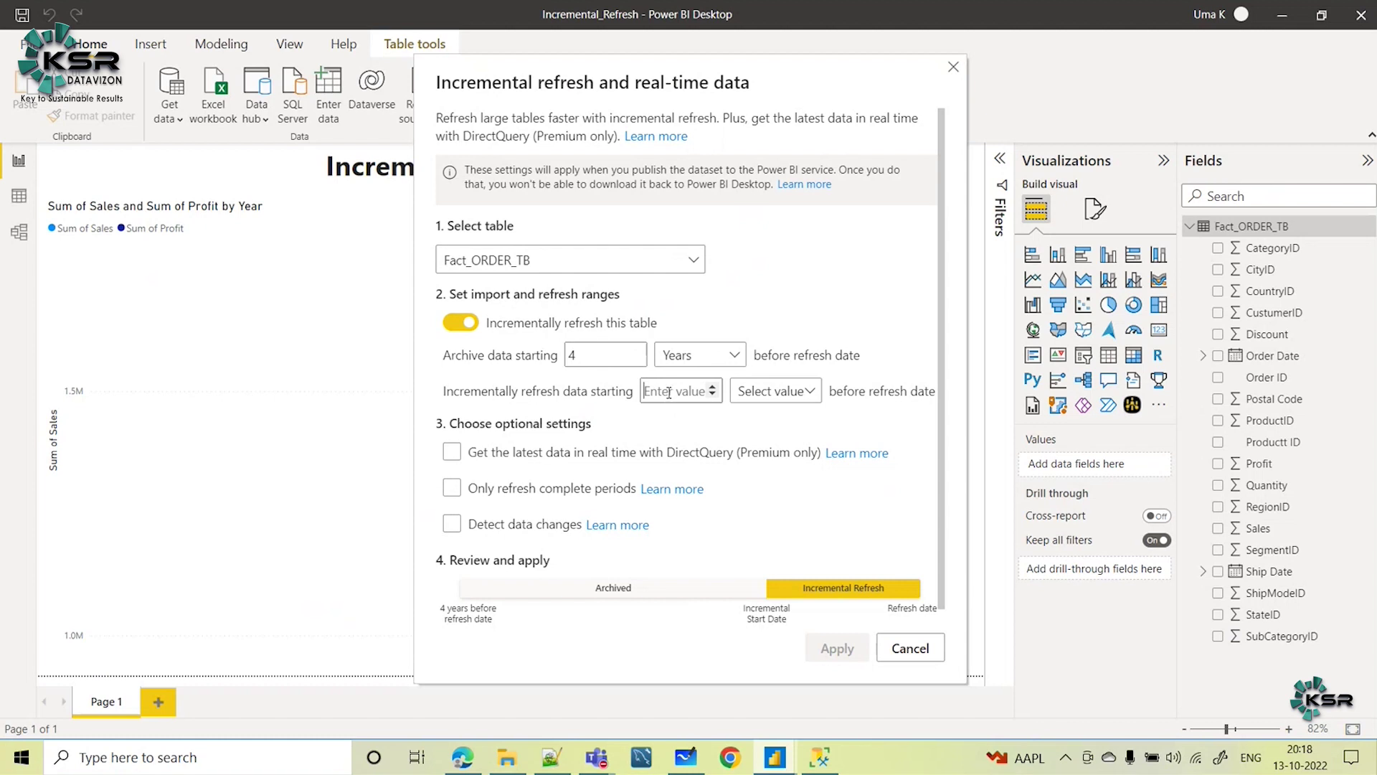
type("30")
left_click(776, 392)
left_click(794, 448)
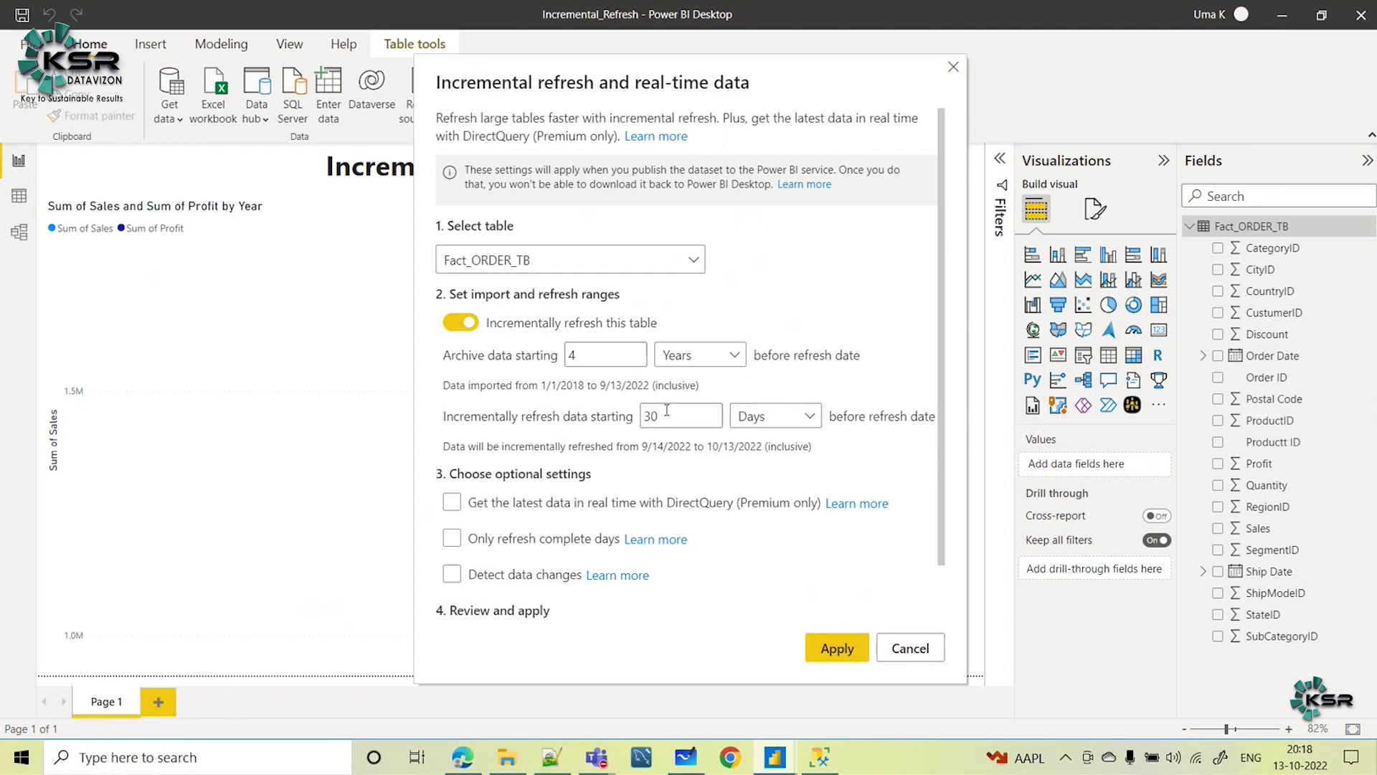
left_click(766, 493)
left_click(450, 501)
left_click(643, 509)
left_click(560, 587)
left_click_drag(946, 560, 943, 621)
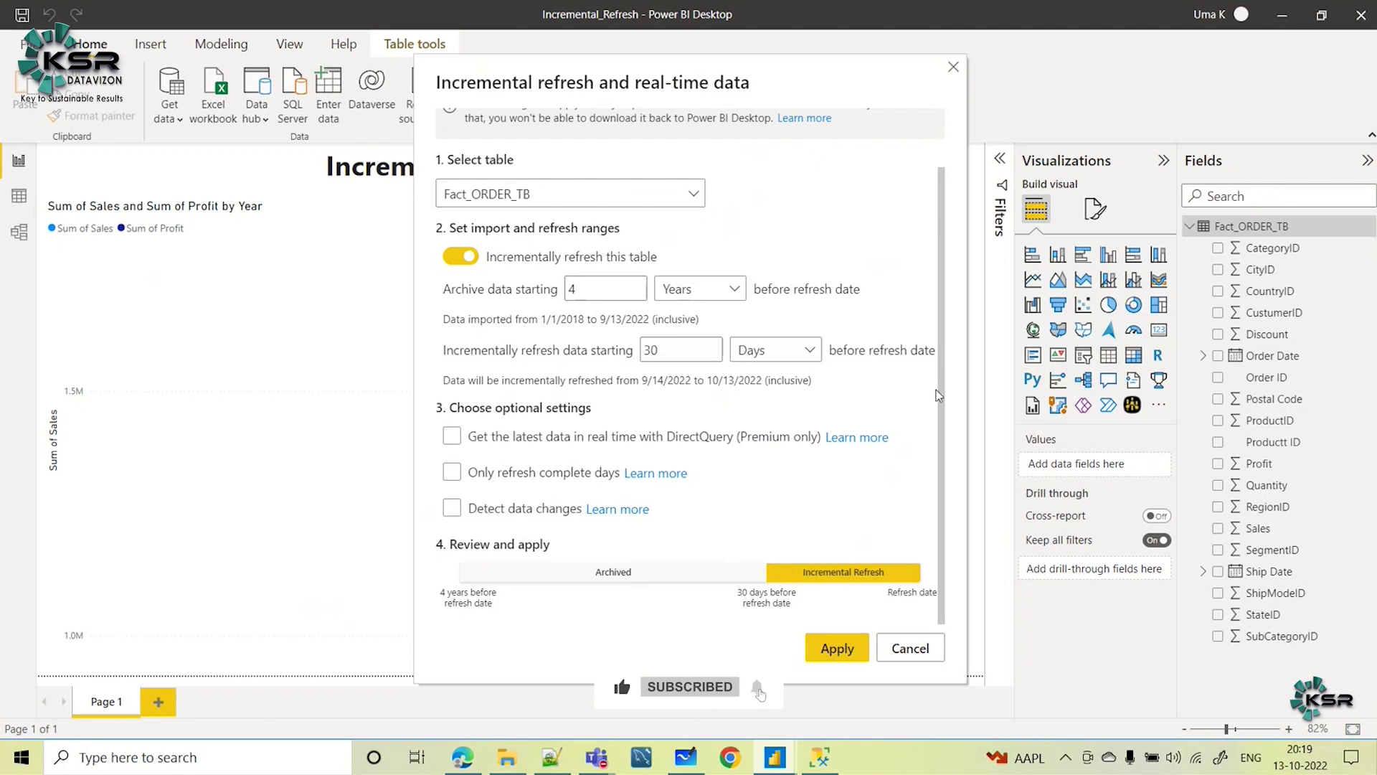
left_click(837, 648)
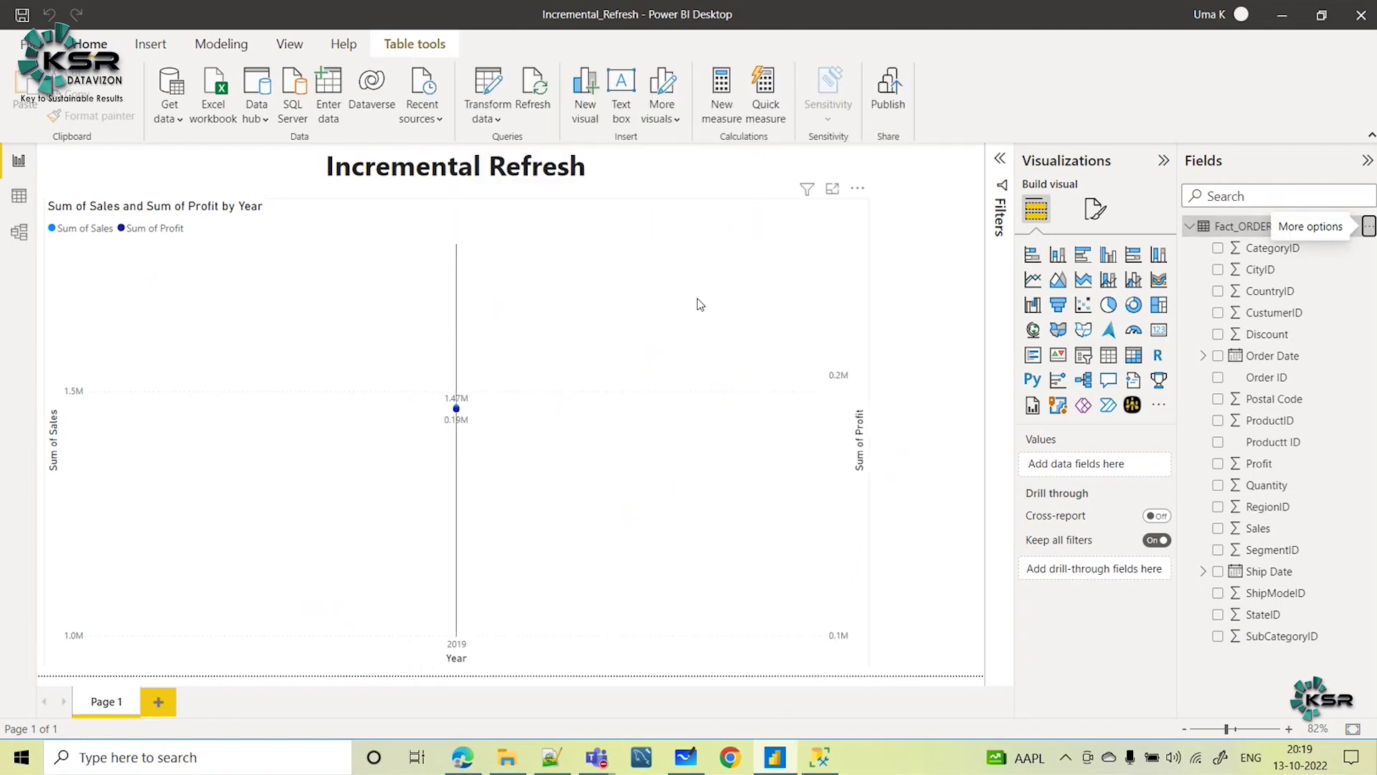
Save the changes and publish the Incremental_Refresh report to the Amazon_Proj workspace
mouse_move(710, 237)
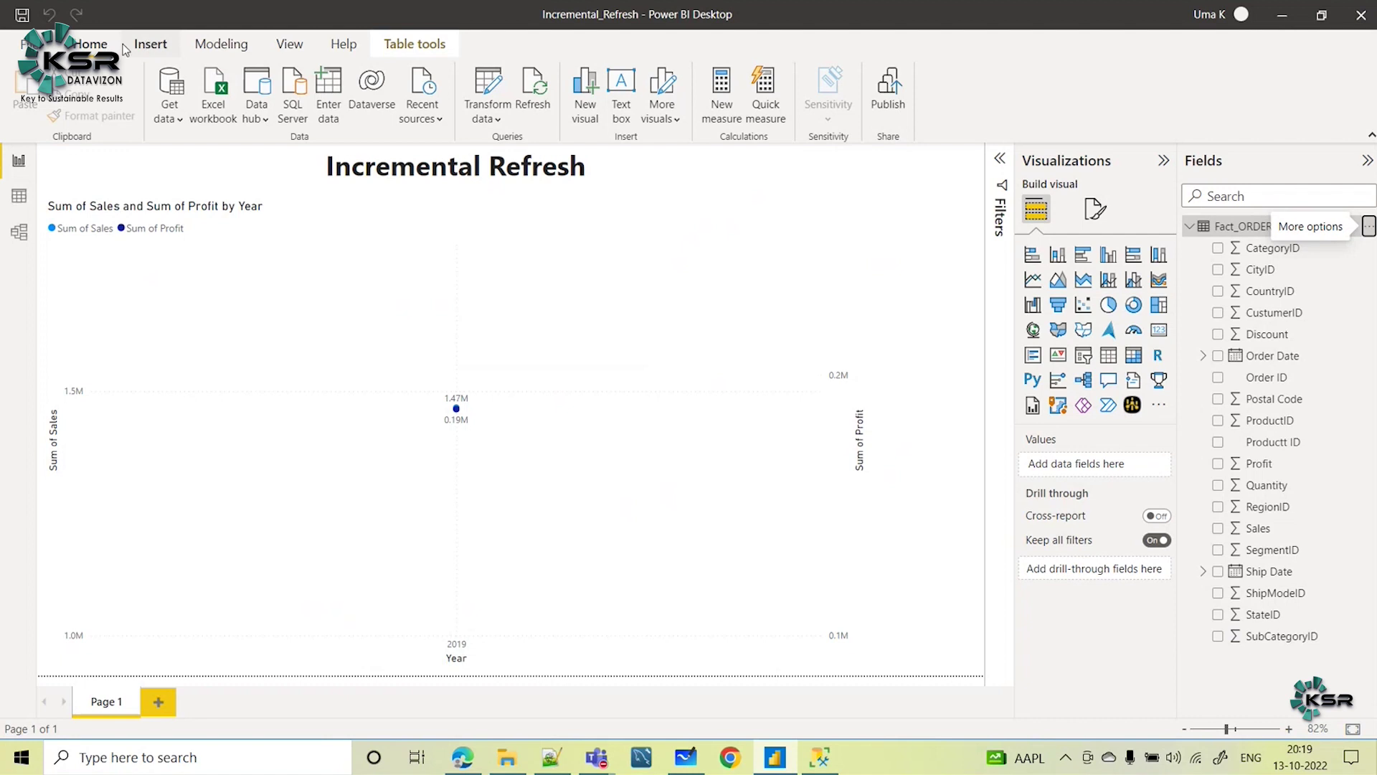
left_click(890, 87)
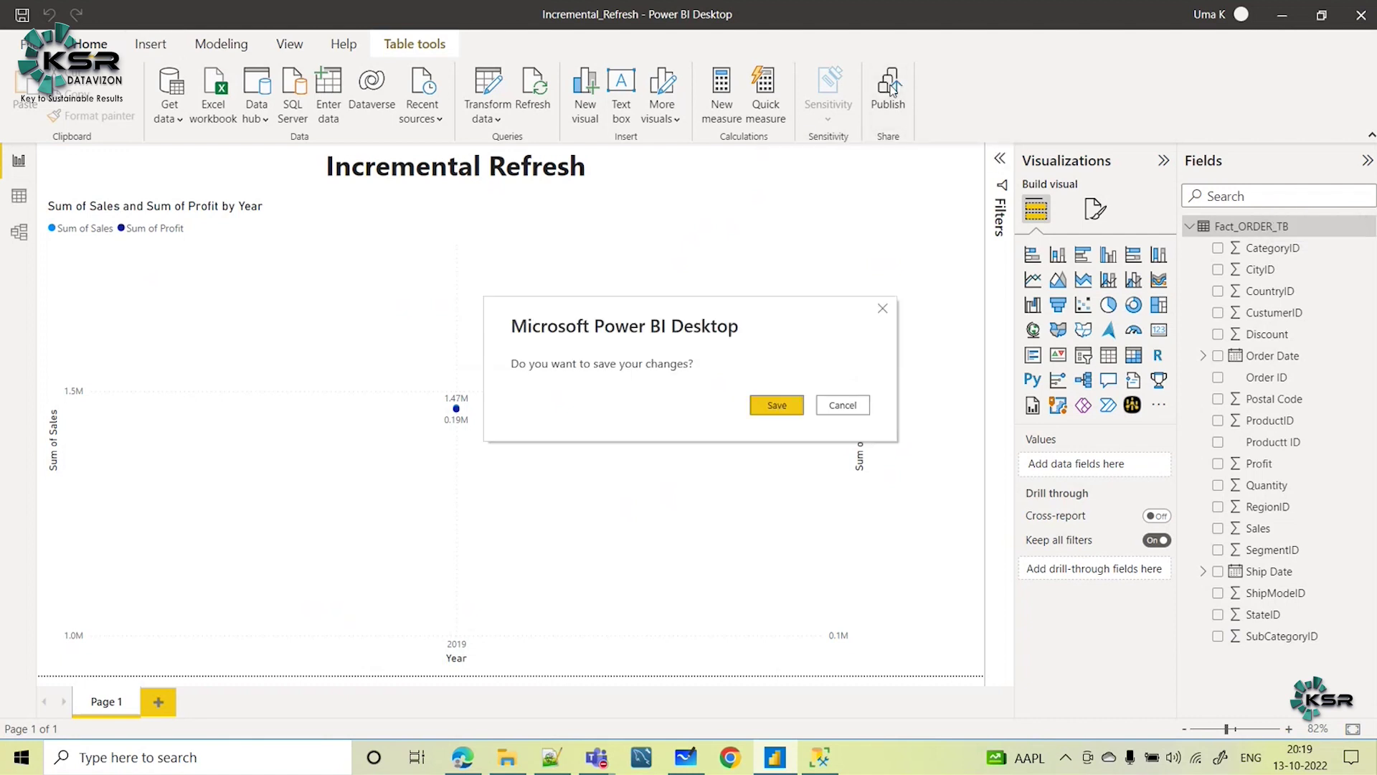
left_click(761, 407)
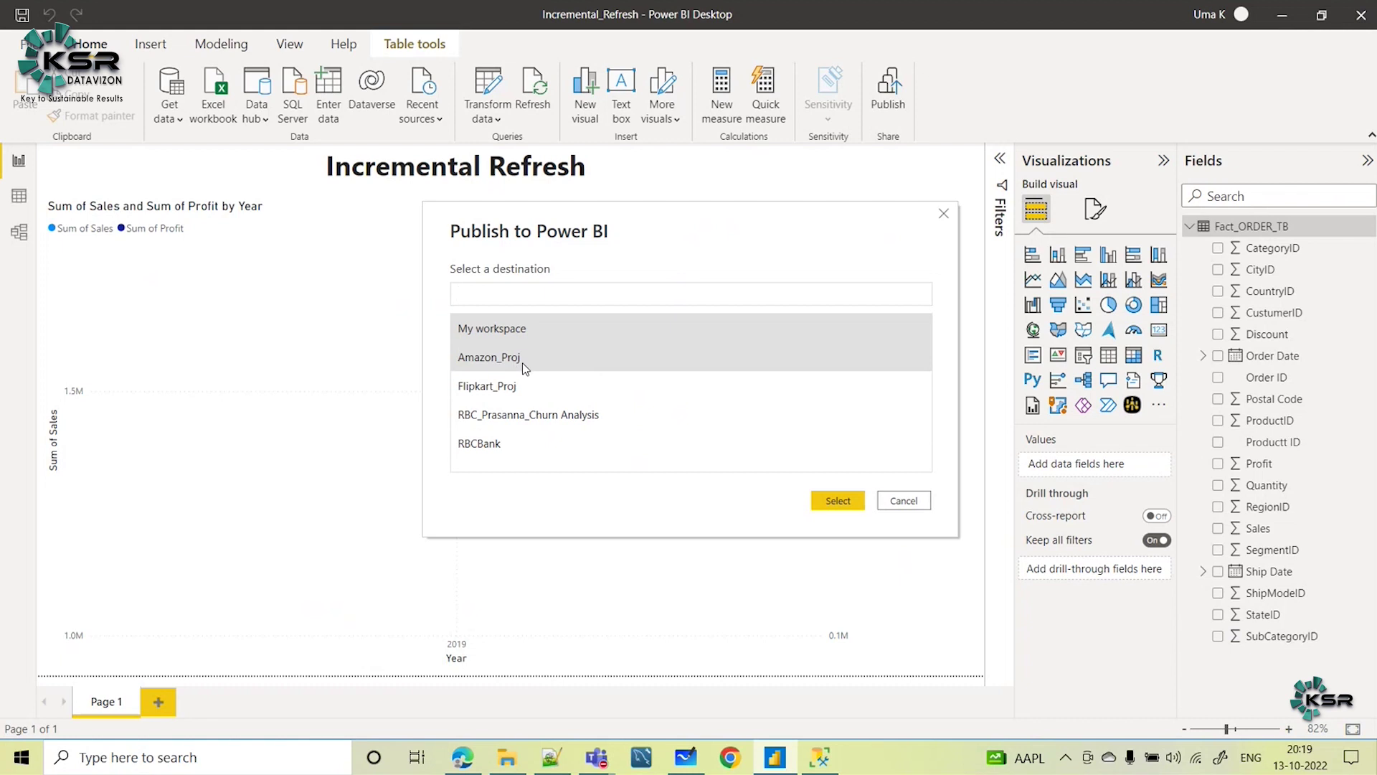
left_click(475, 358)
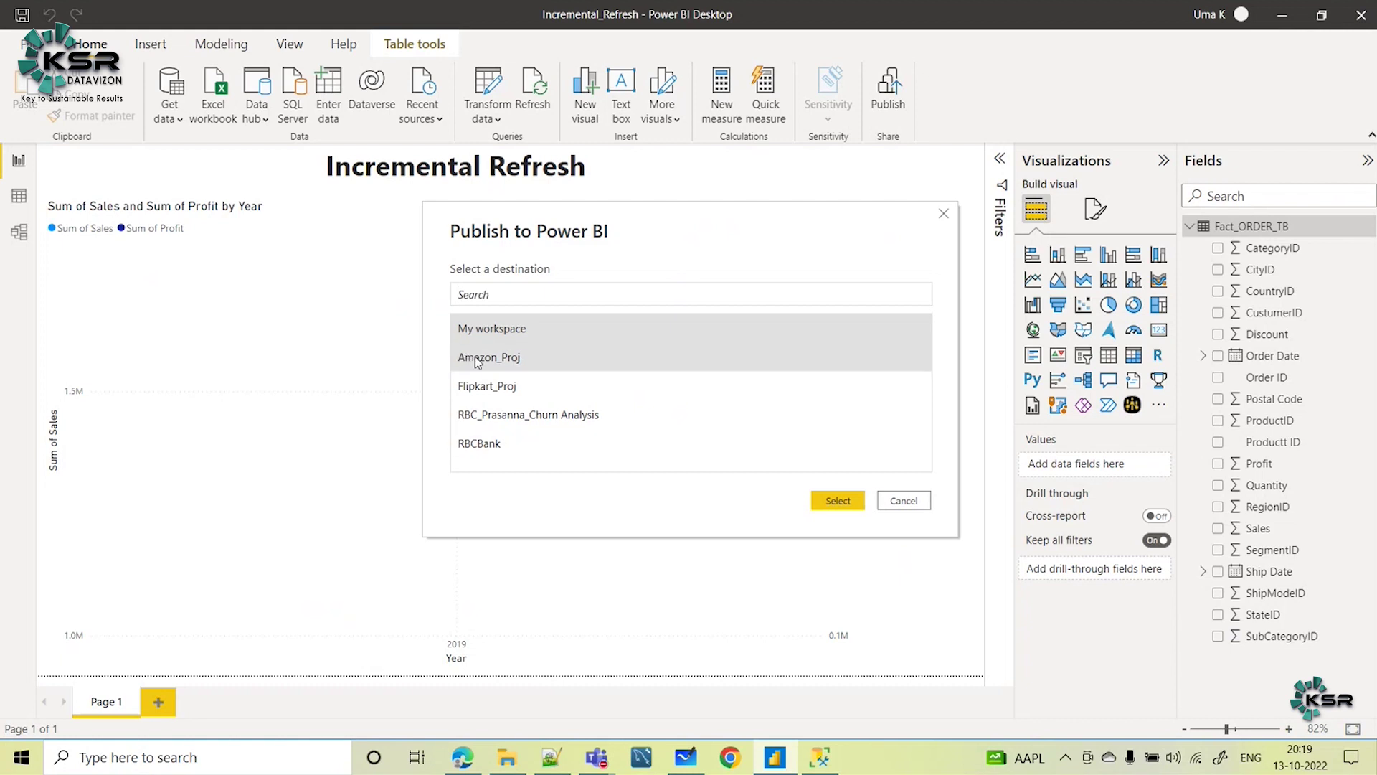
left_click(838, 501)
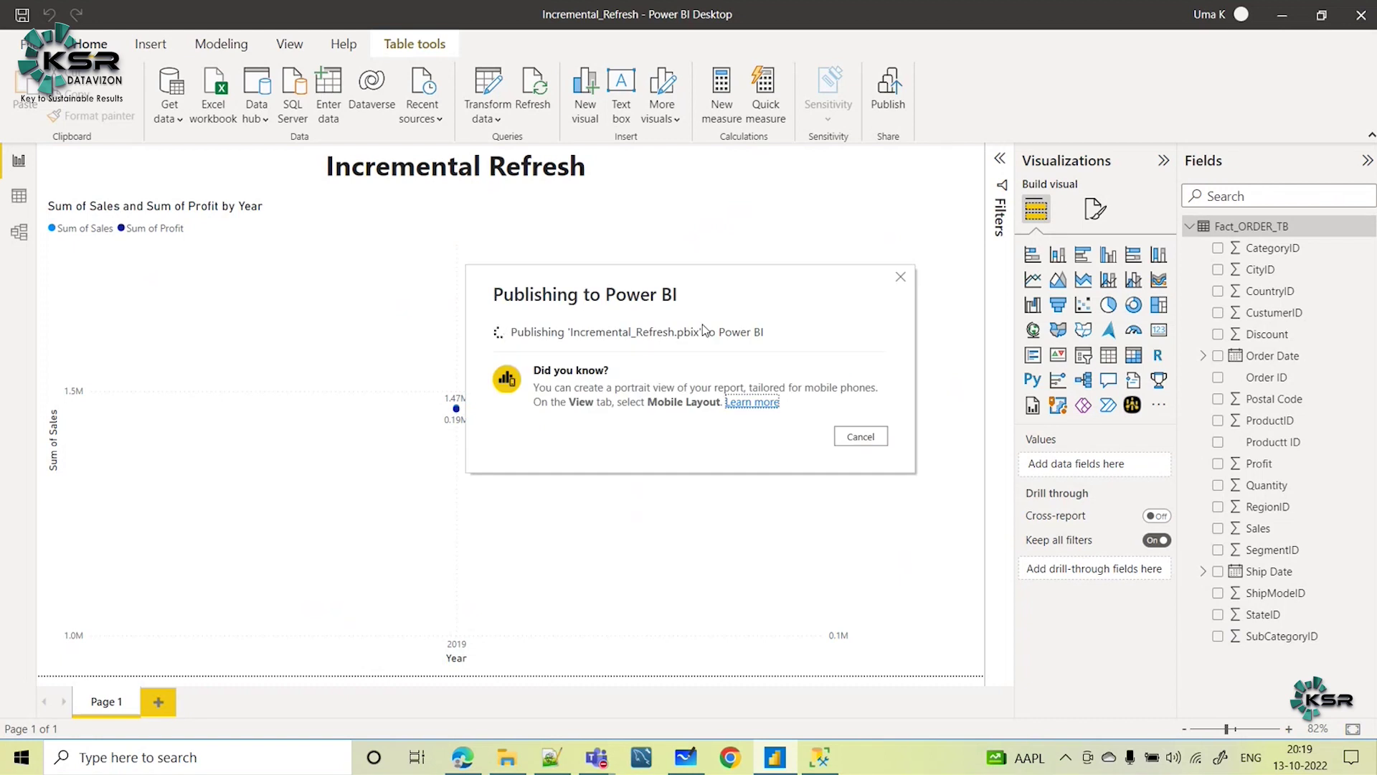
left_click(864, 493)
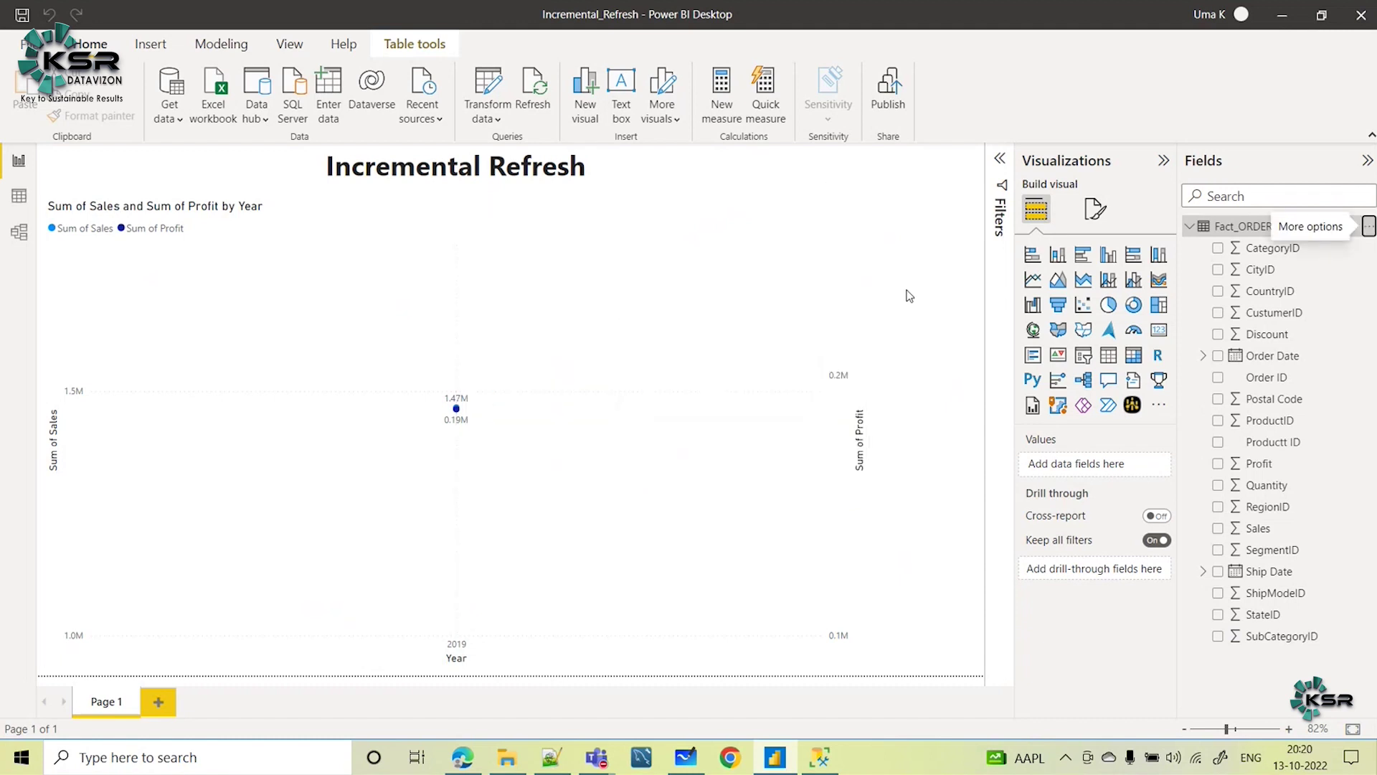
Switch to the Power BI service in Edge and open the Incremental_Refresh dataset's settings in the Amazon_Proj workspace
left_click(463, 757)
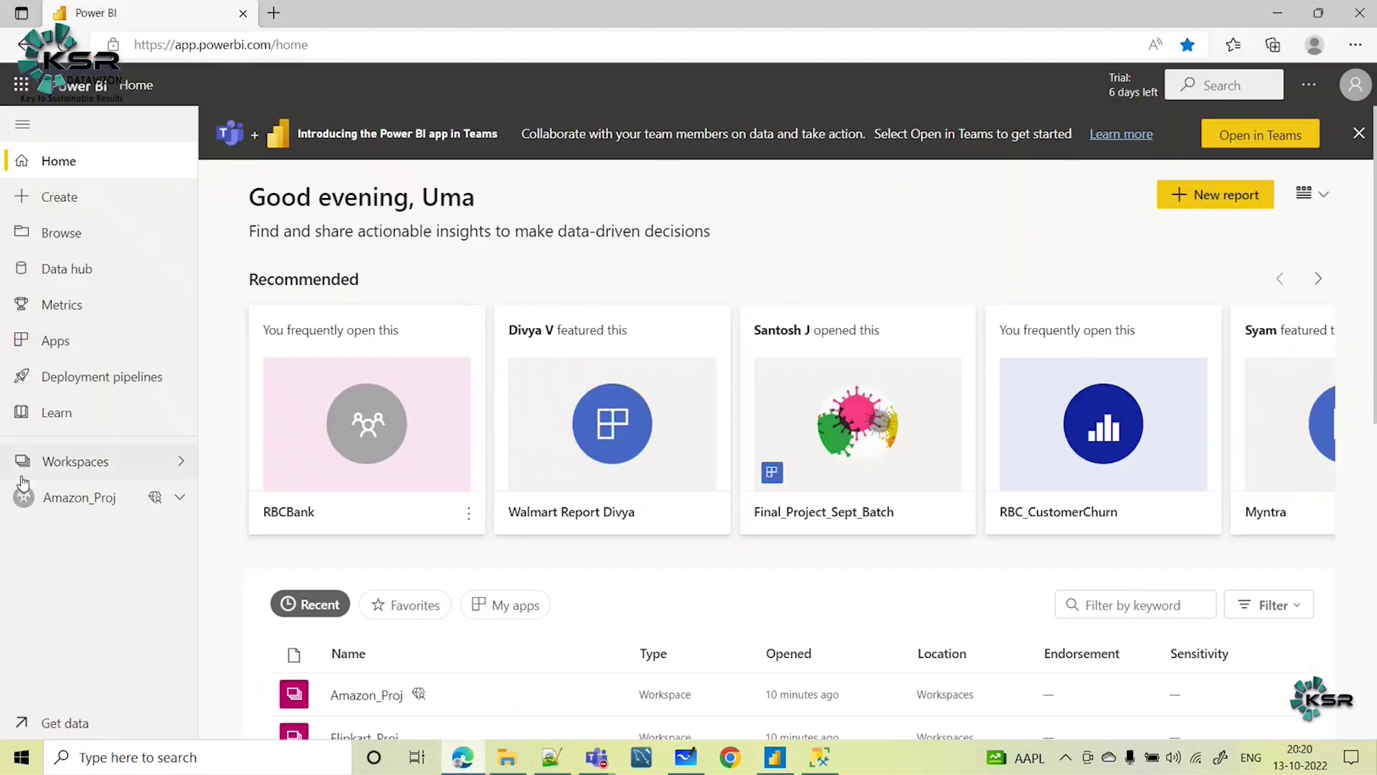
left_click(109, 499)
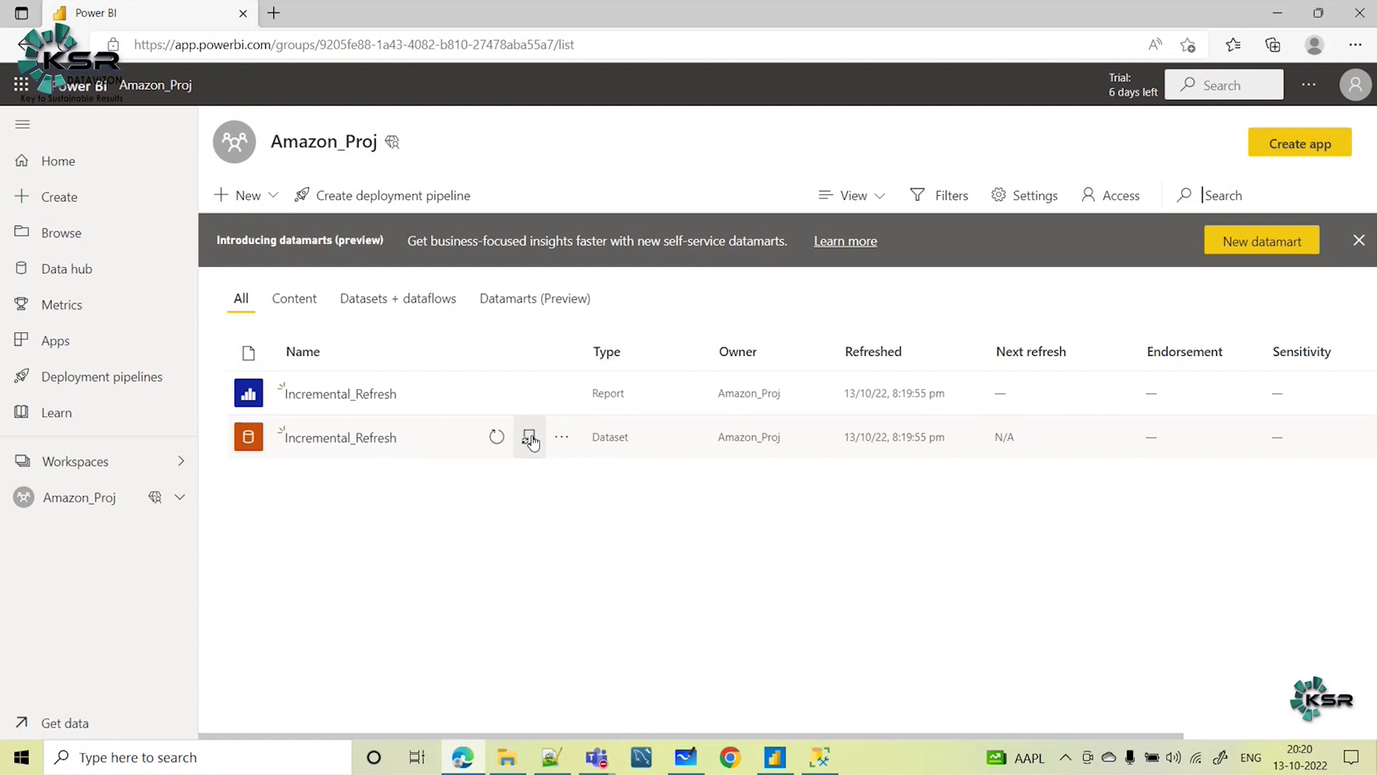
left_click(530, 441)
scroll(780, 434, "down", 4)
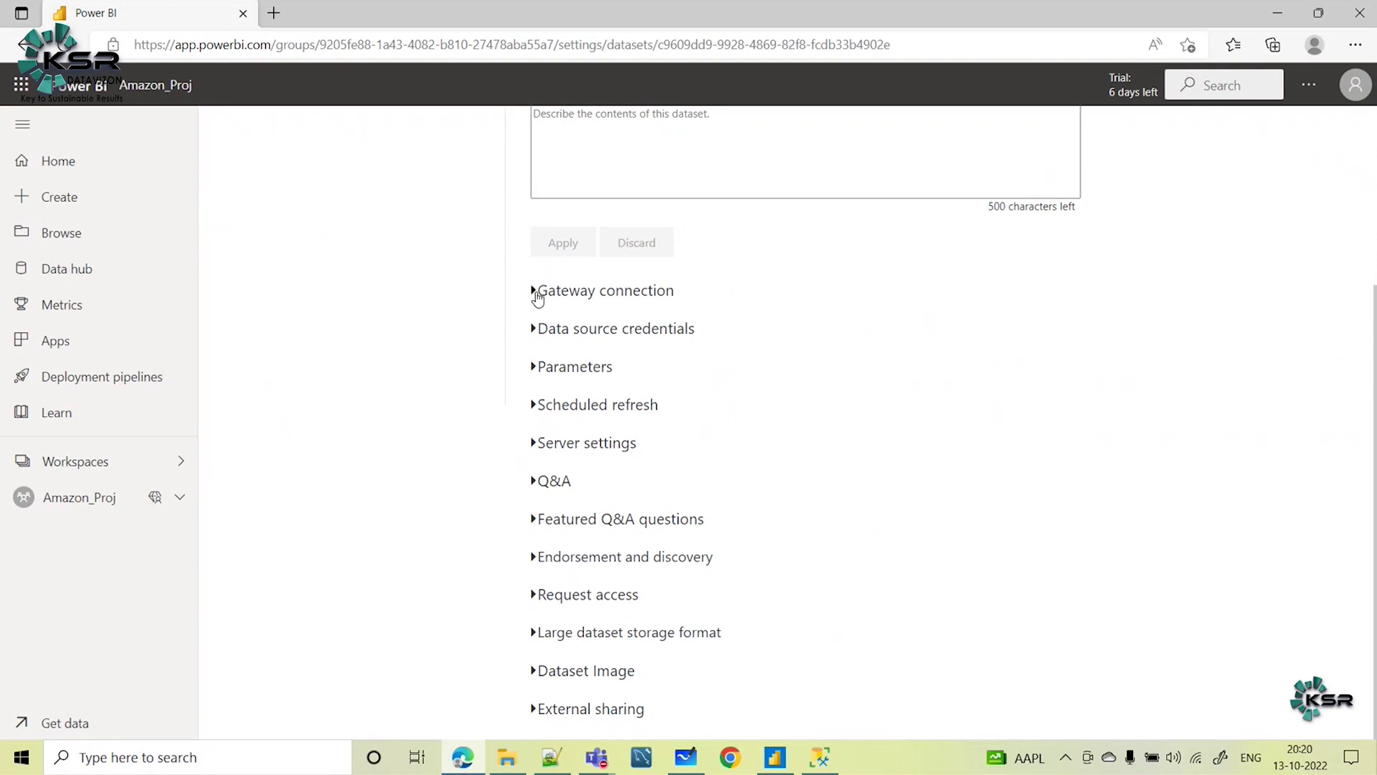
Expand the gateway connection's data sources and start adding the dataset's SQL Server source to the on-premises gateway
left_click(531, 293)
scroll(1151, 545, "down", 1)
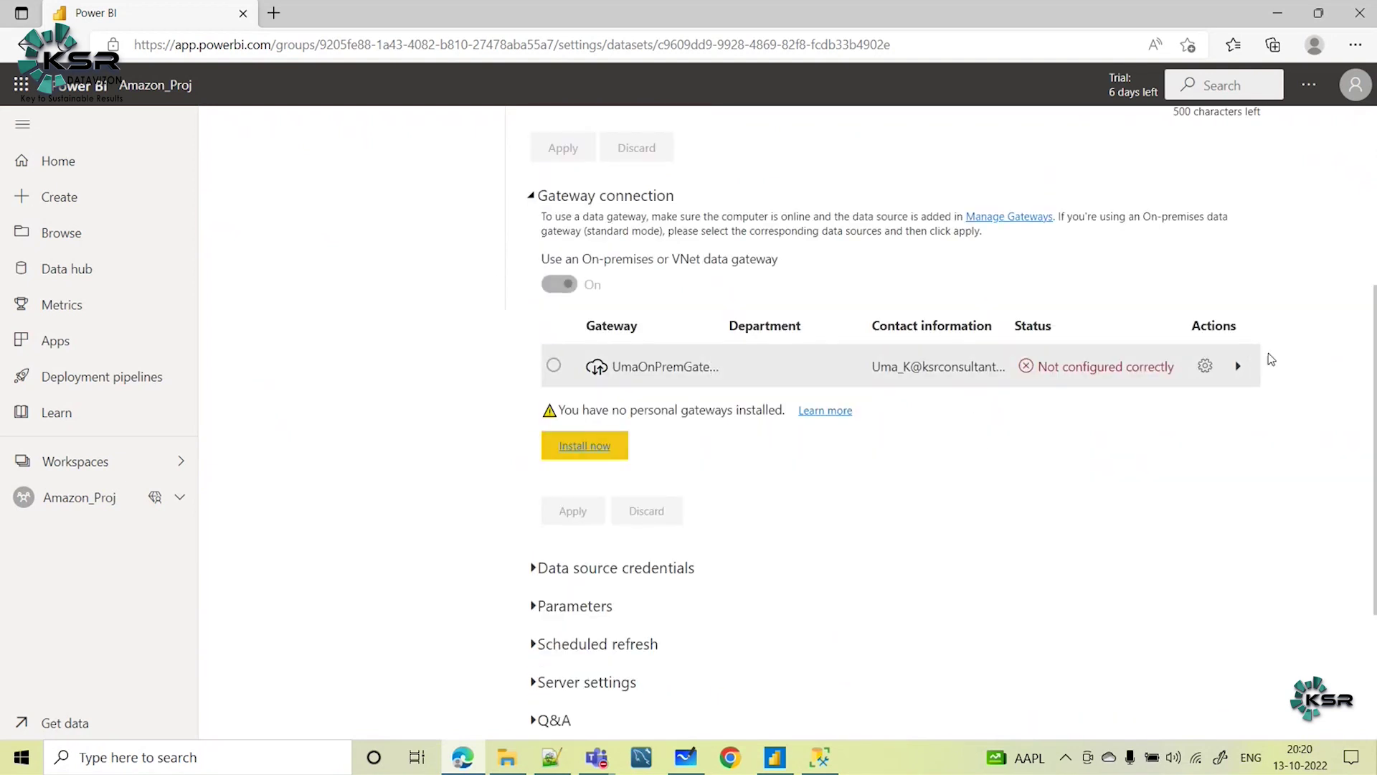
left_click(1236, 365)
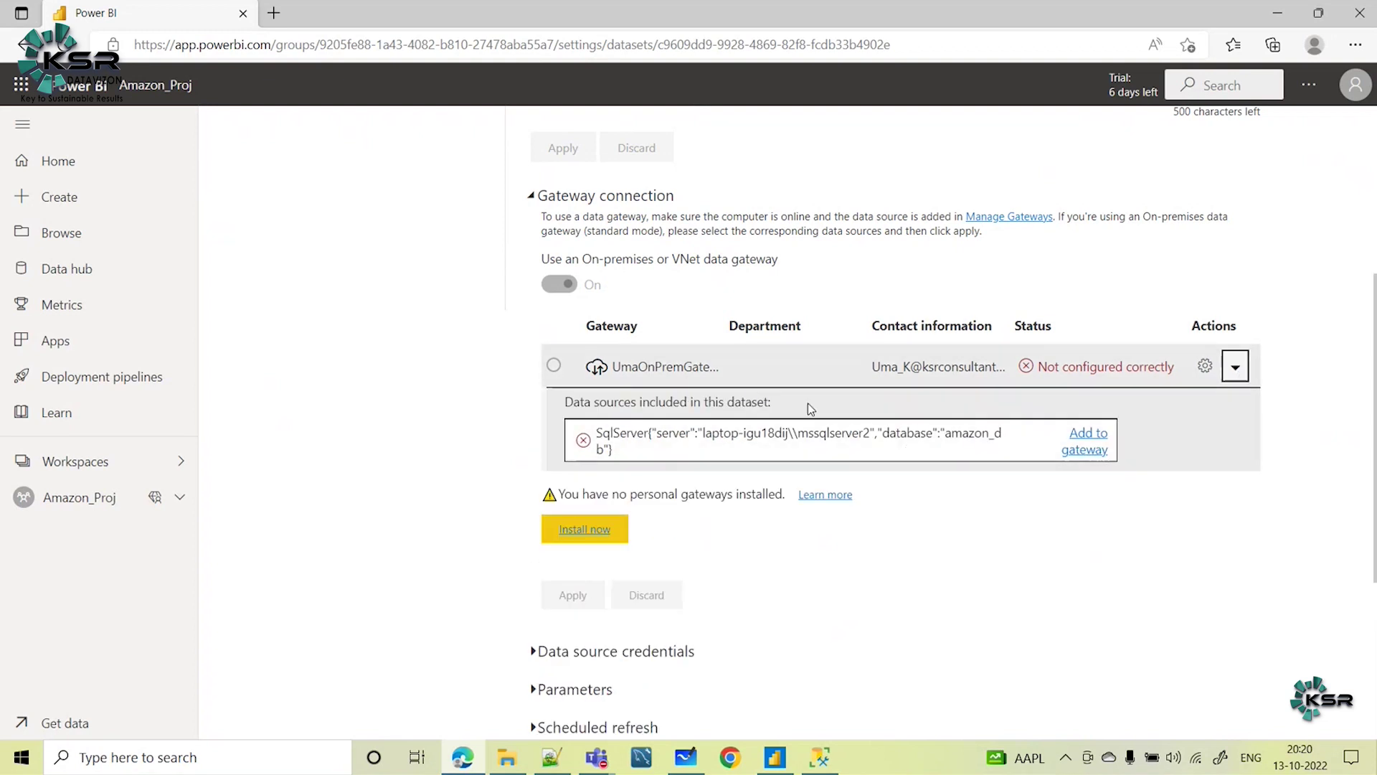
left_click(1098, 450)
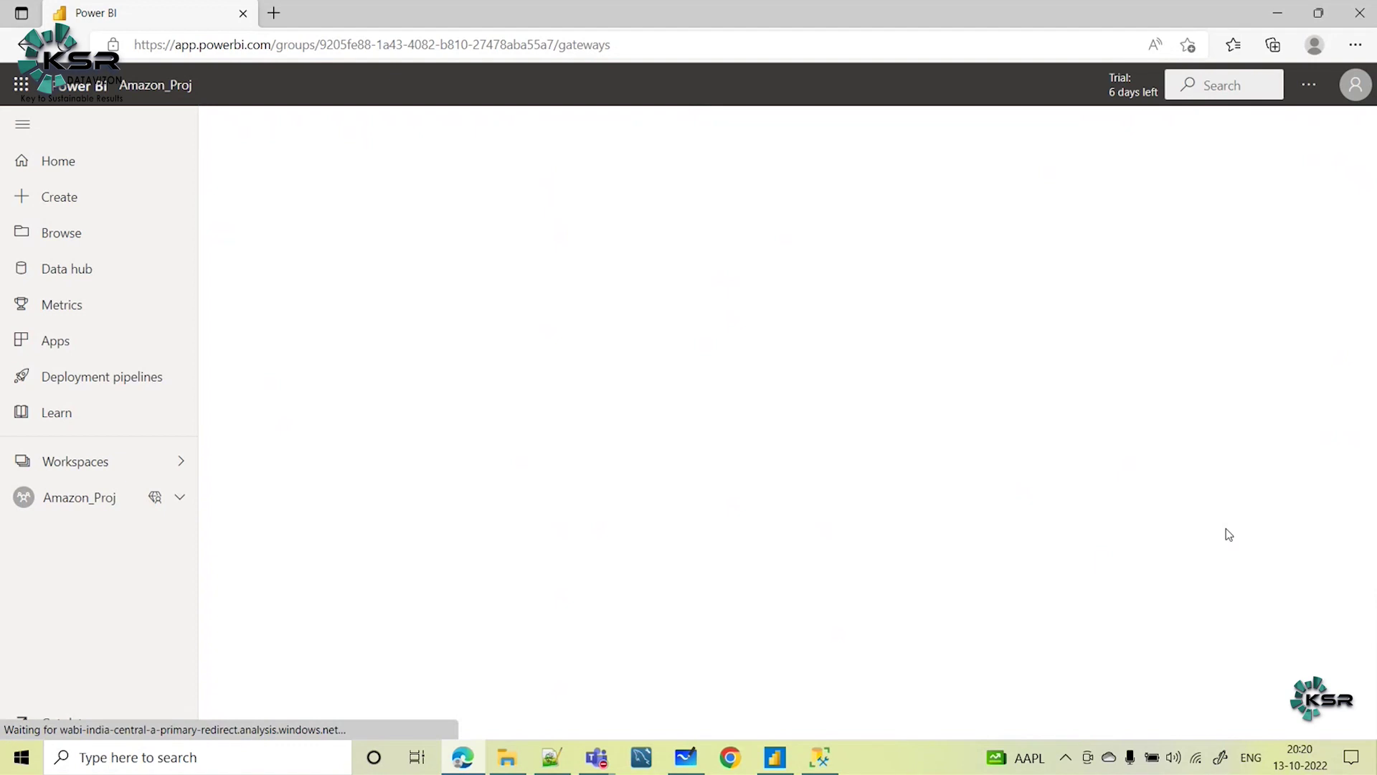
Set the new data source's authentication method to Basic and skip the connection test
scroll(1199, 467, "down", 1)
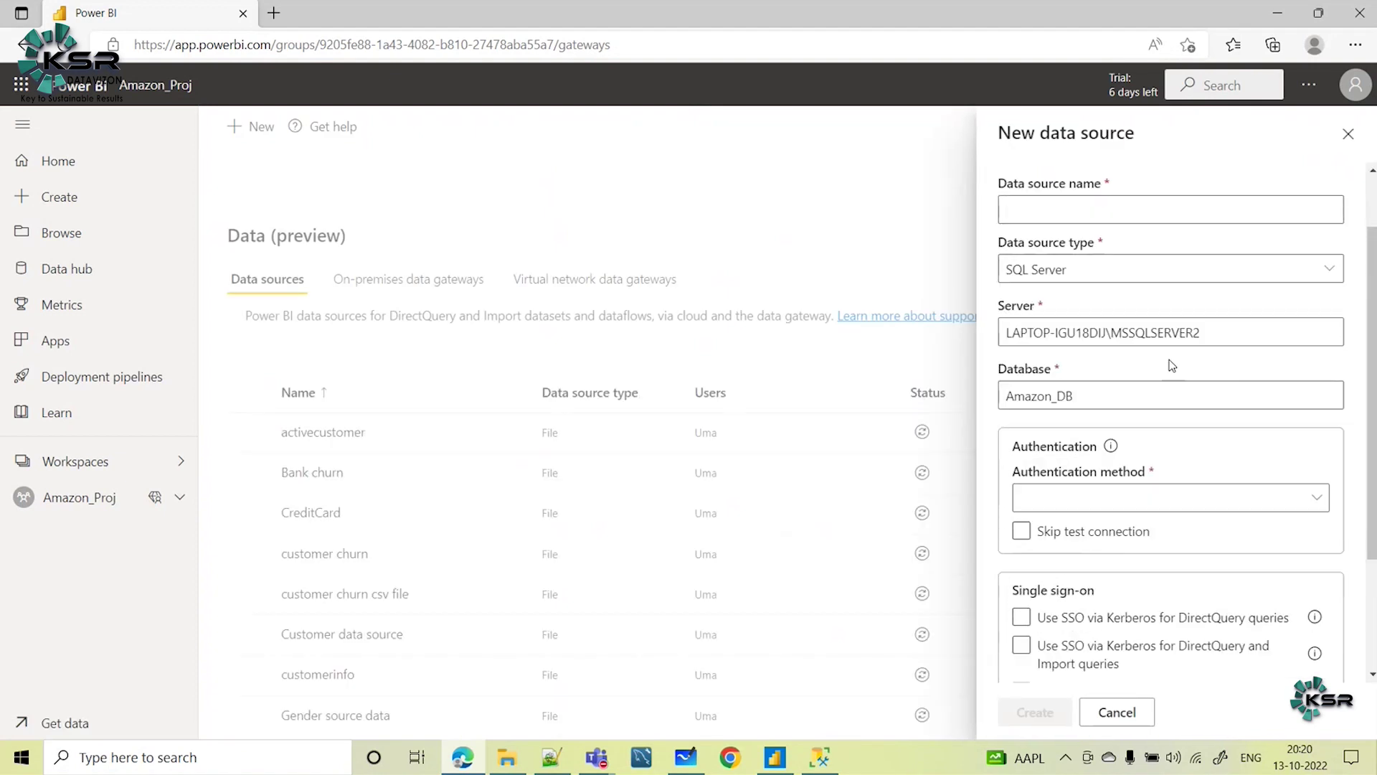
scroll(1219, 359, "down", 2)
left_click(1324, 343)
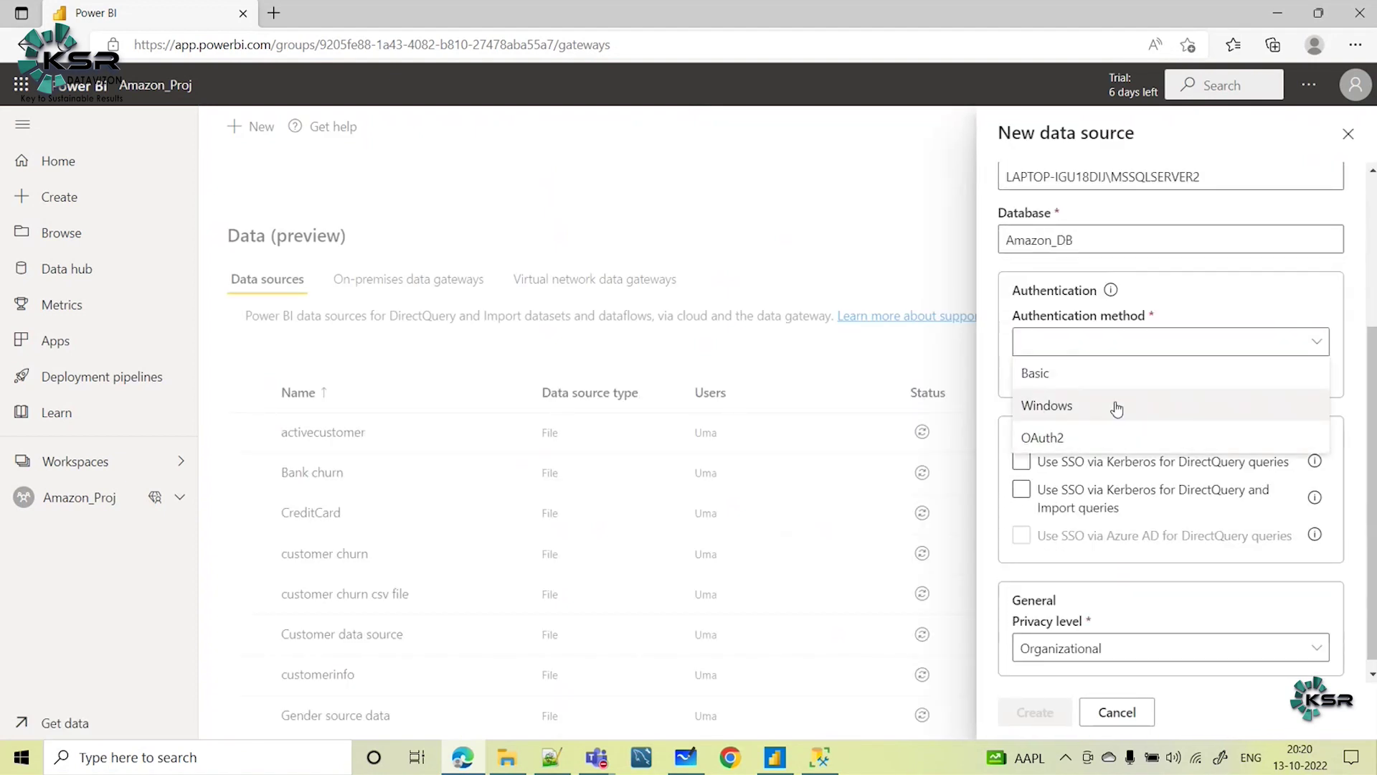
left_click(1096, 380)
scroll(1184, 384, "down", 1)
left_click(1090, 409)
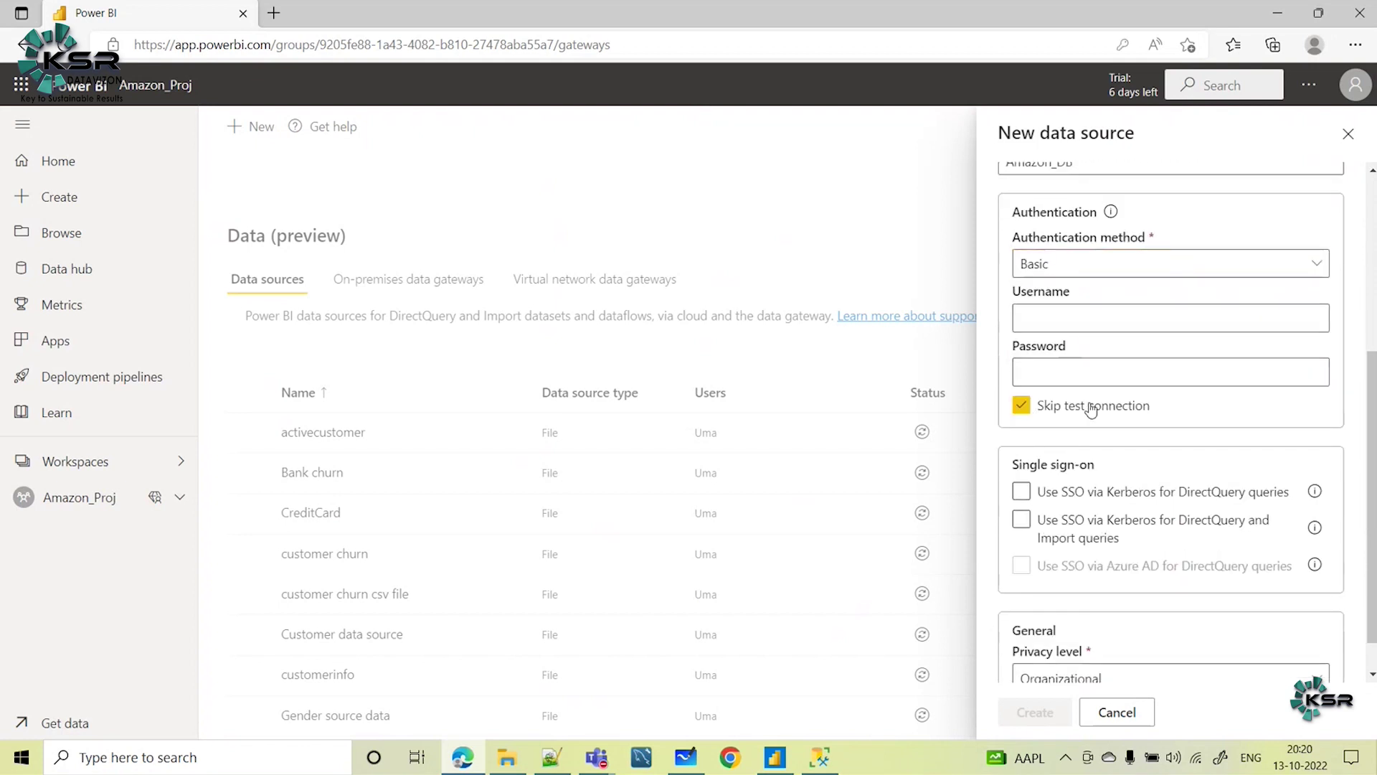
Set the new data source's privacy level to Public
scroll(1141, 334, "down", 1)
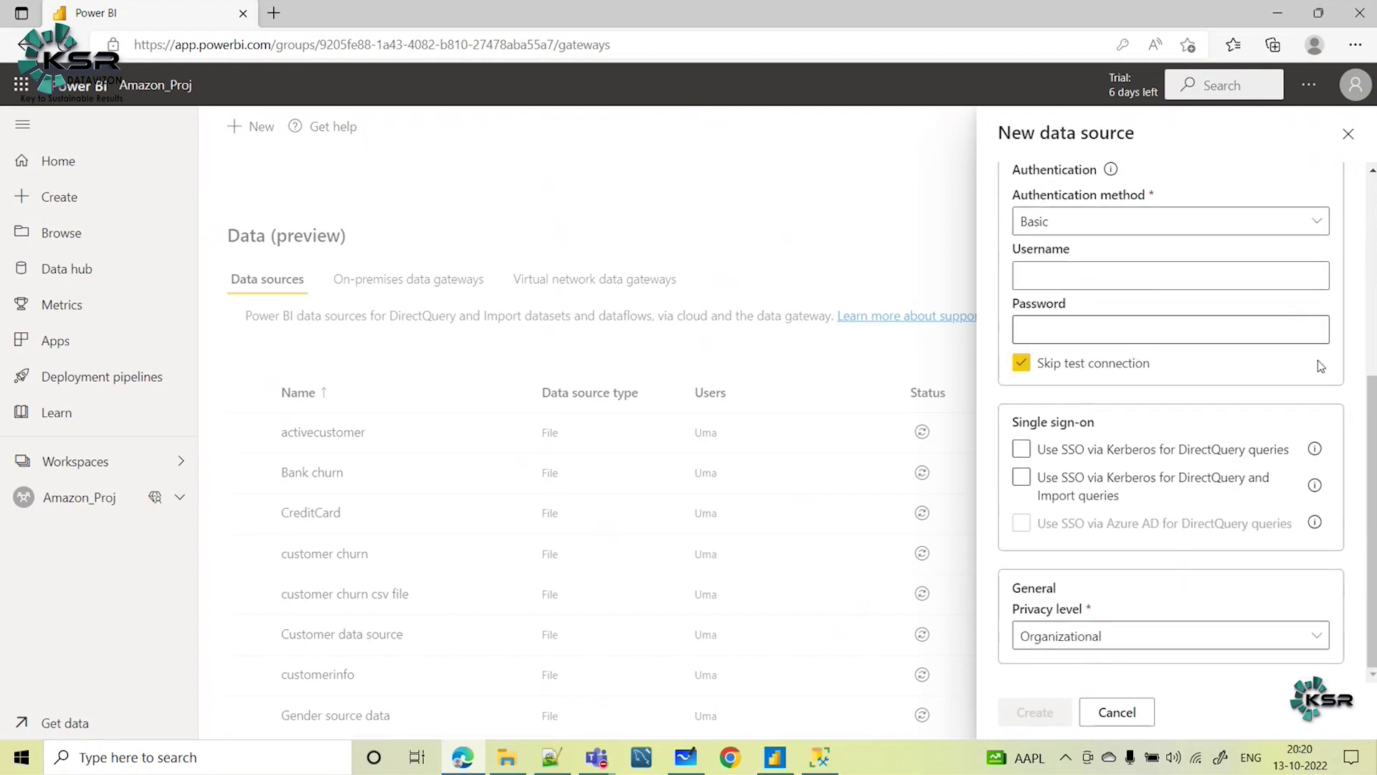
left_click(1190, 636)
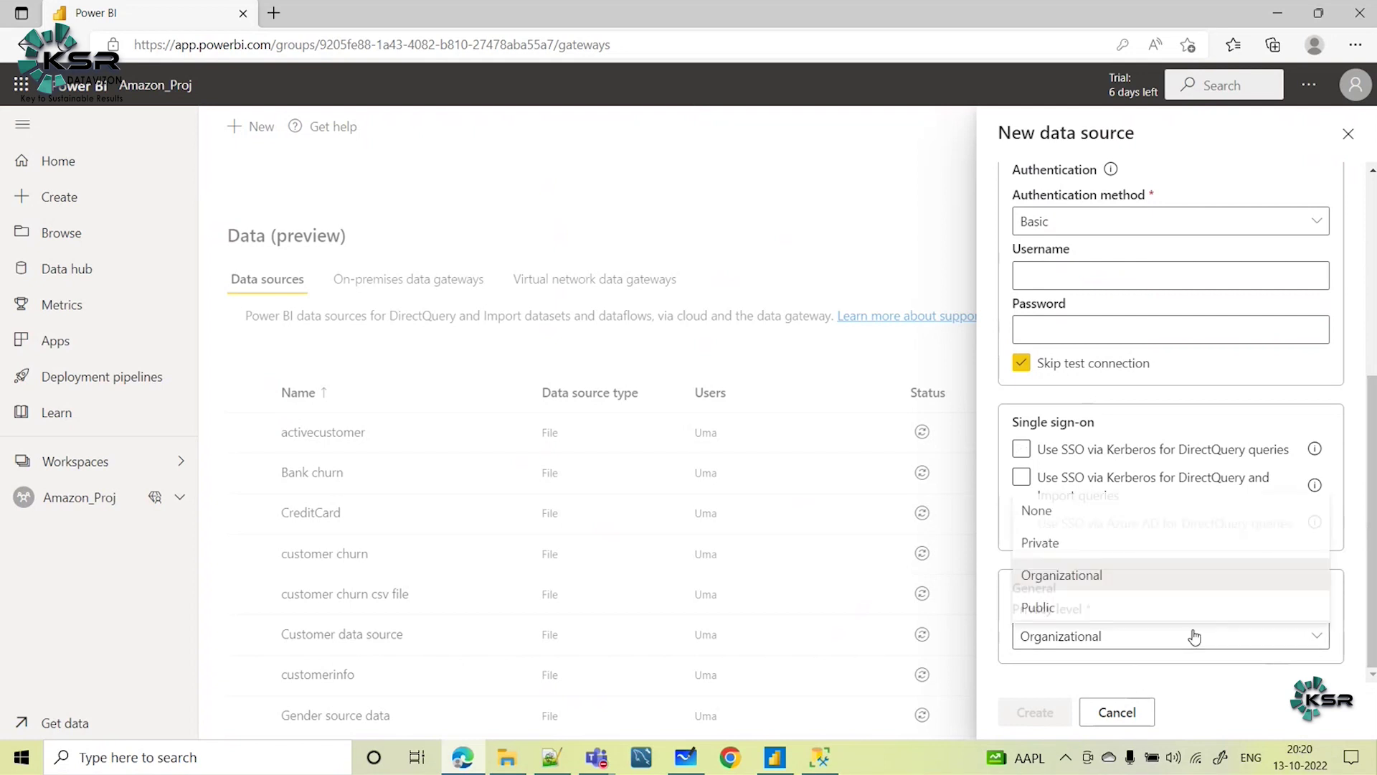
left_click(1081, 605)
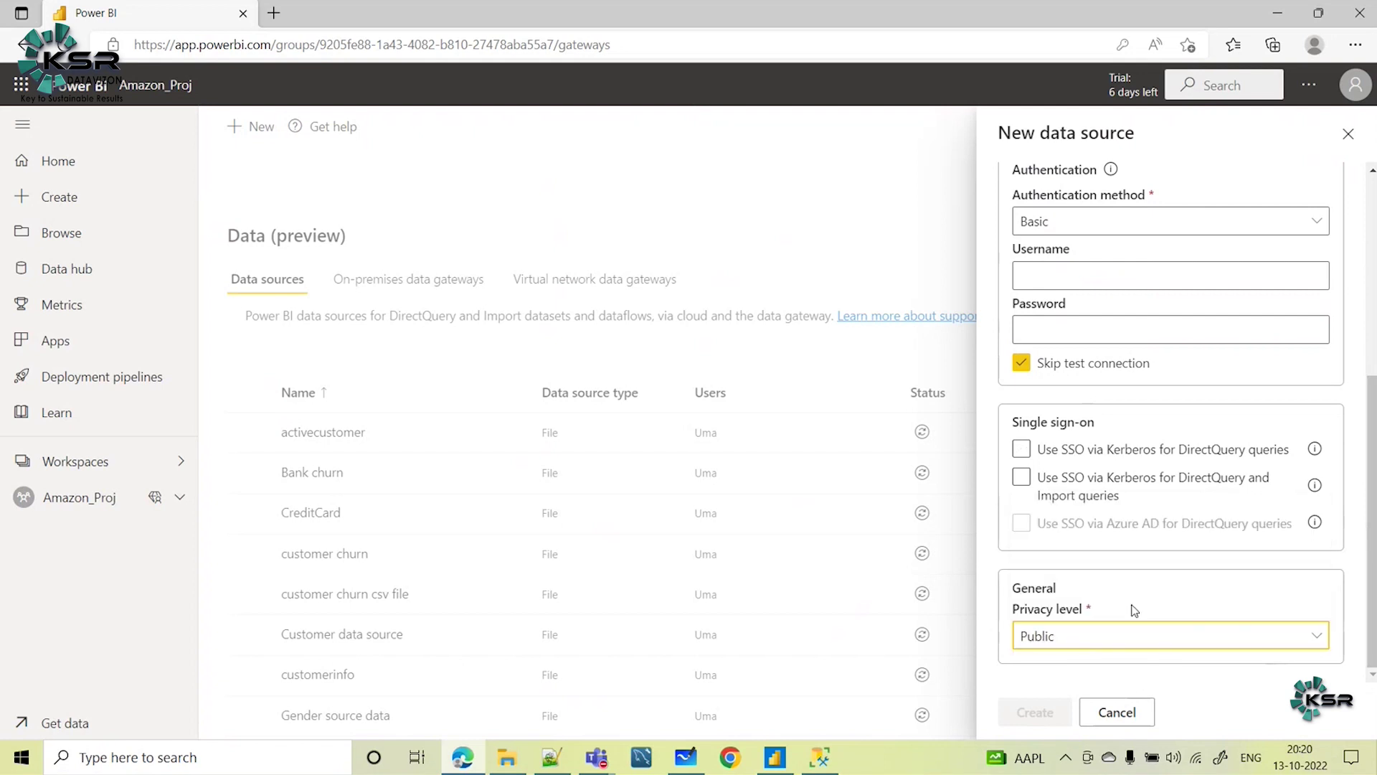
Name the new data source Amazon_db and create it
scroll(1169, 631, "up", 5)
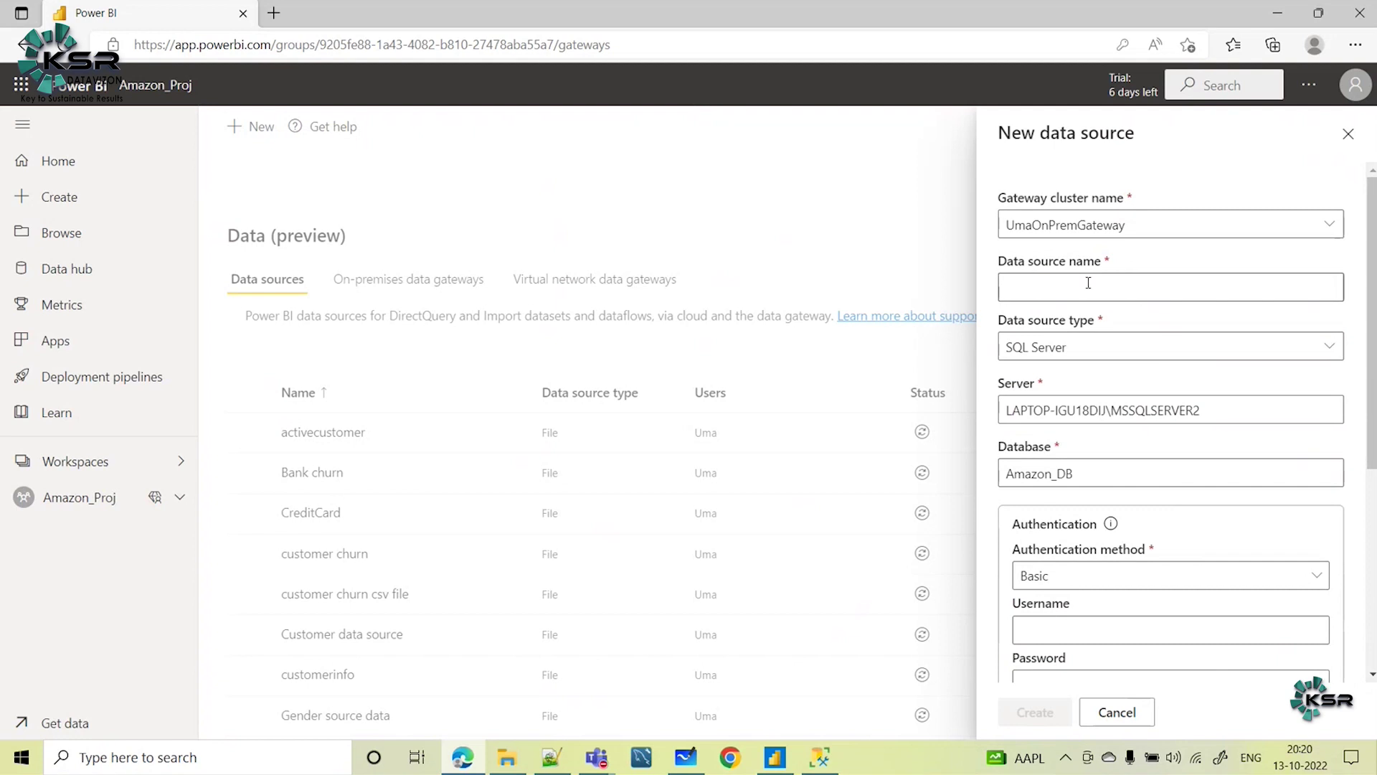
left_click(1046, 288)
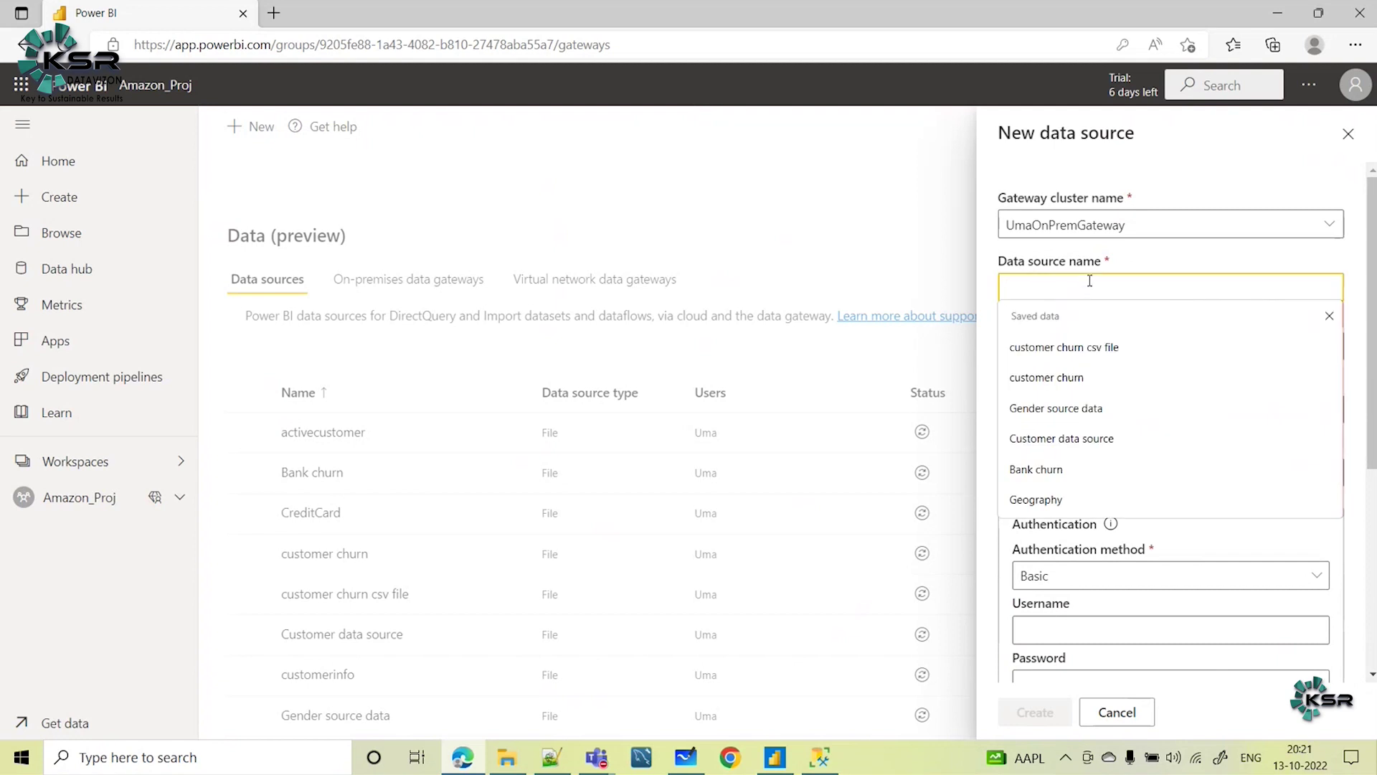
type("Amazo")
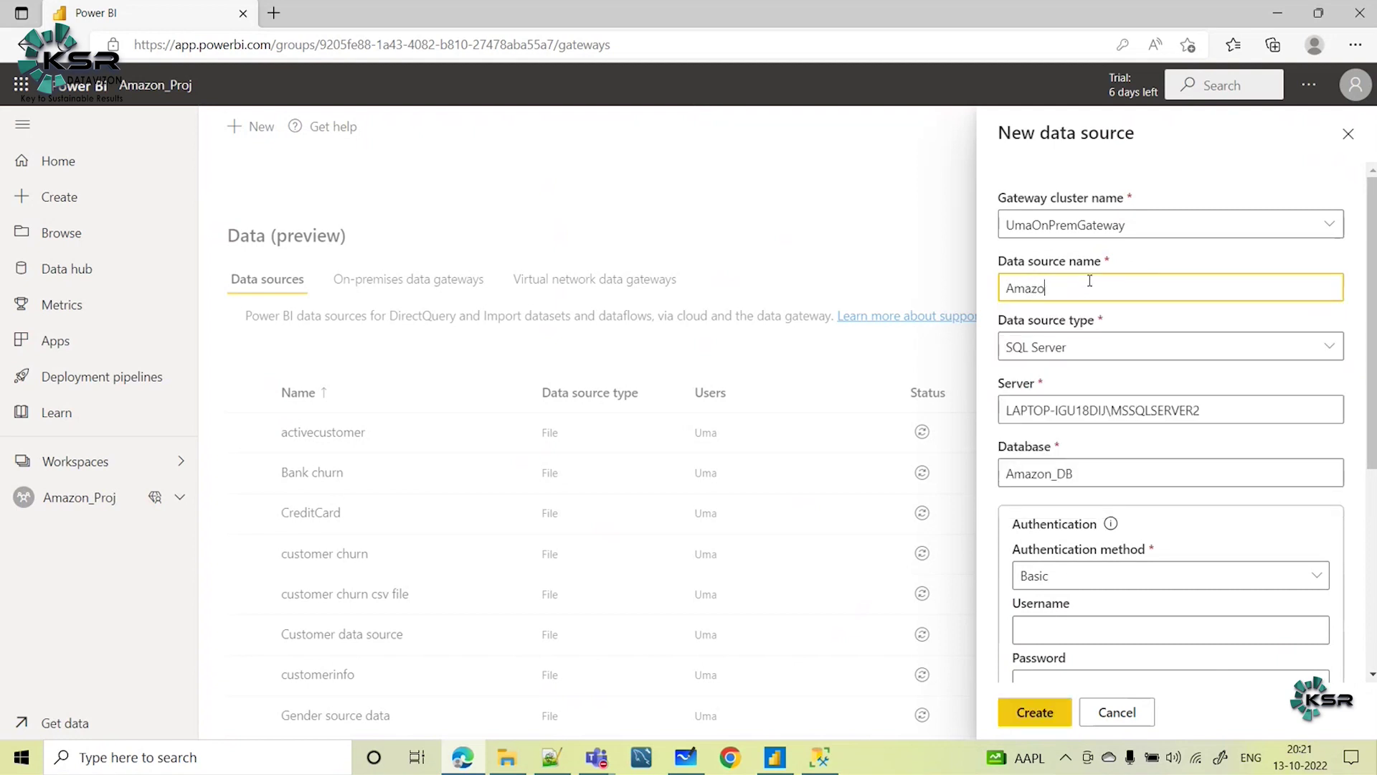
type("n_db s")
key("BackSpace")
scroll(1234, 501, "down", 5)
left_click(1058, 707)
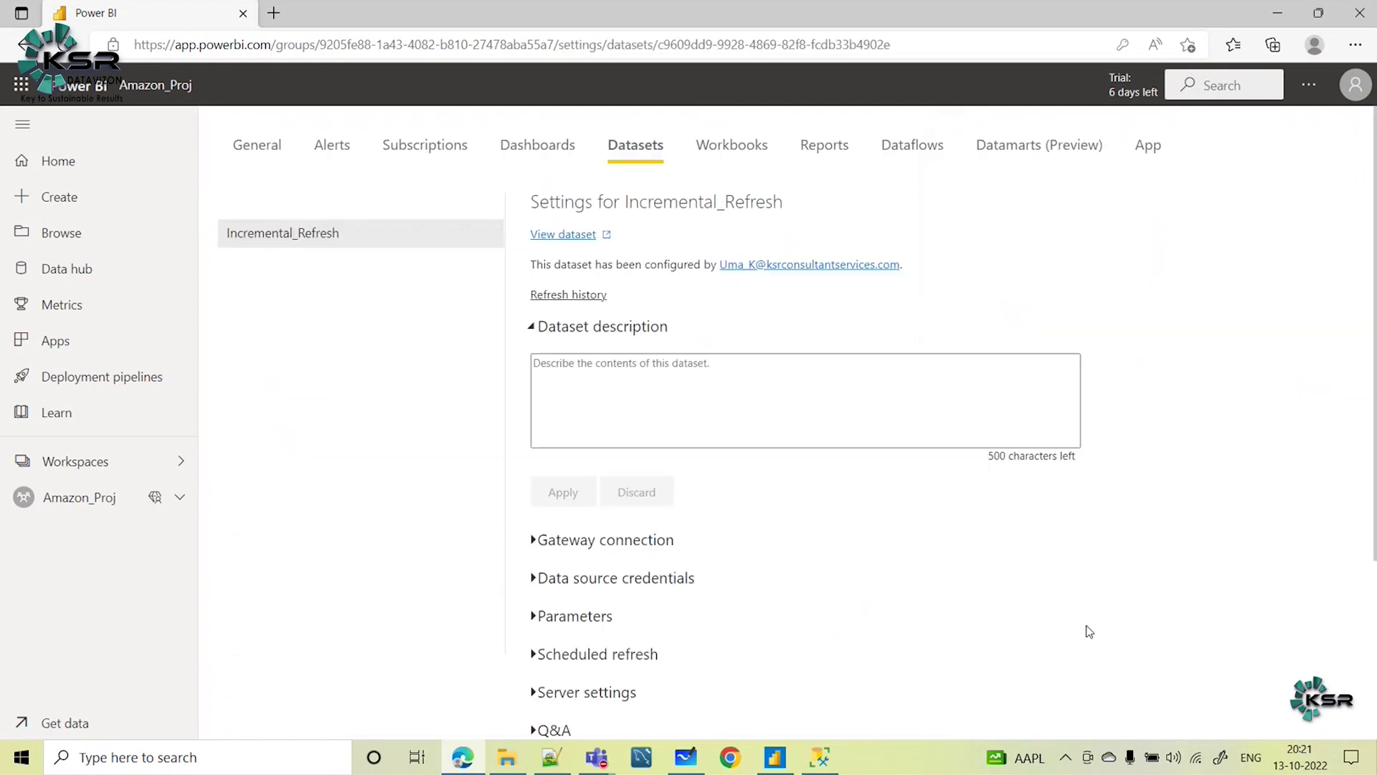
Map the dataset's SQL Server source to Amazon_db under the on-premises gateway connection and apply the gateway setting
scroll(762, 438, "down", 3)
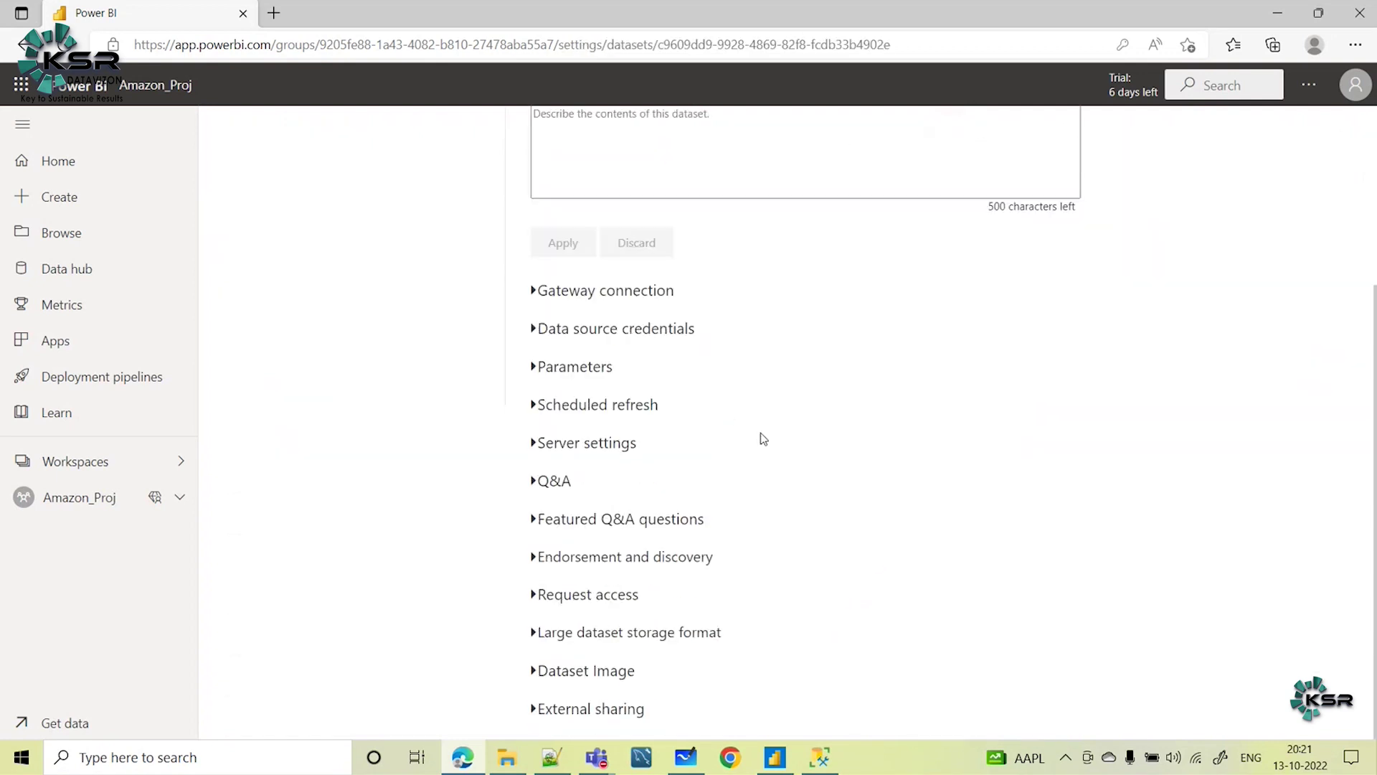
left_click(540, 415)
scroll(839, 440, "down", 1)
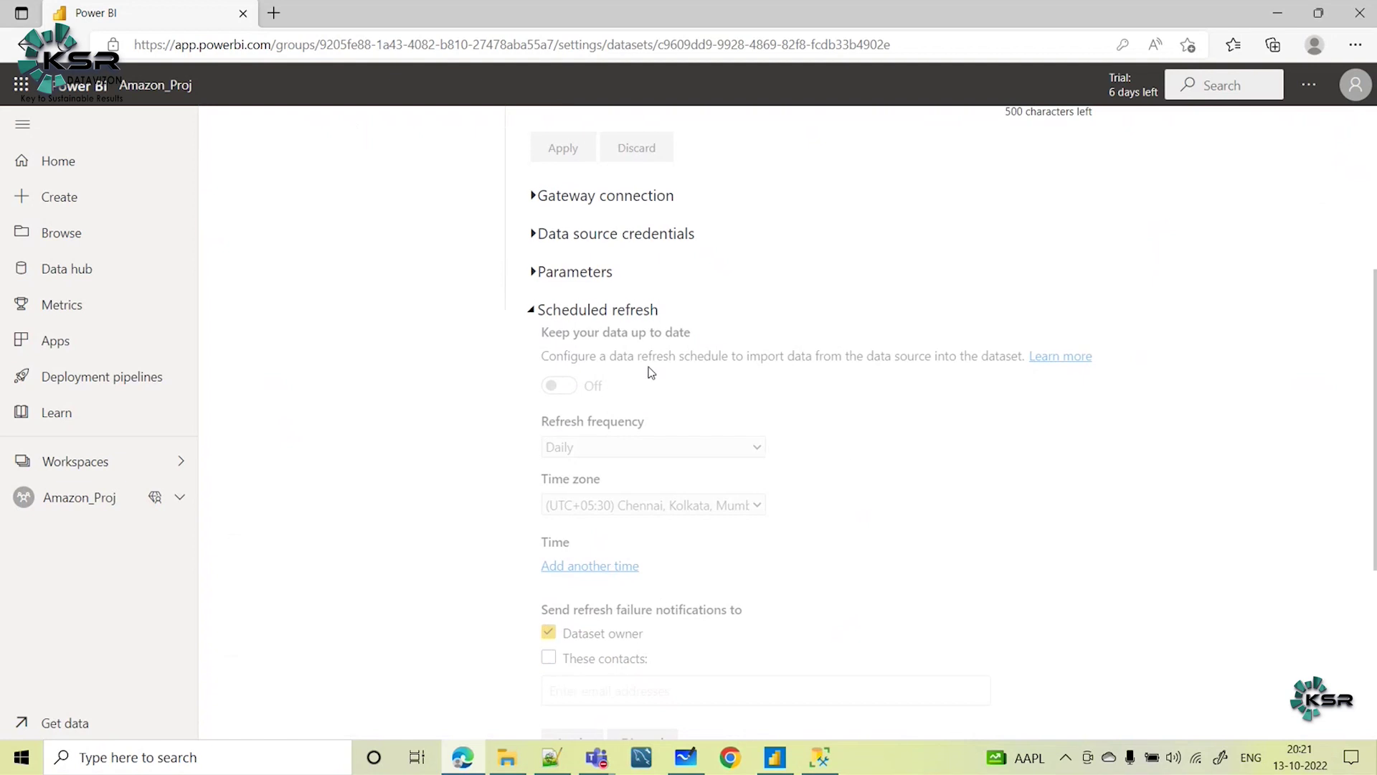
scroll(536, 495, "up", 3)
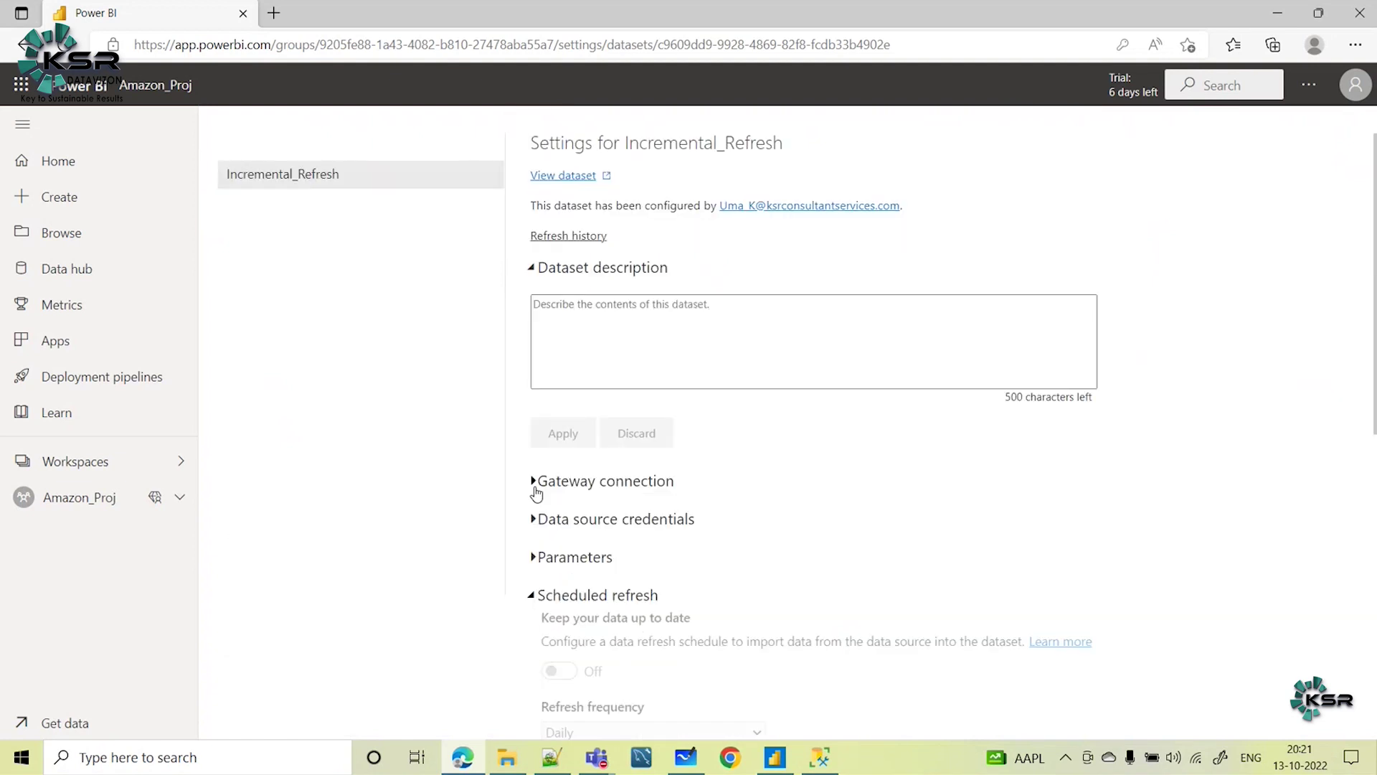
left_click(536, 488)
scroll(1076, 502, "down", 5)
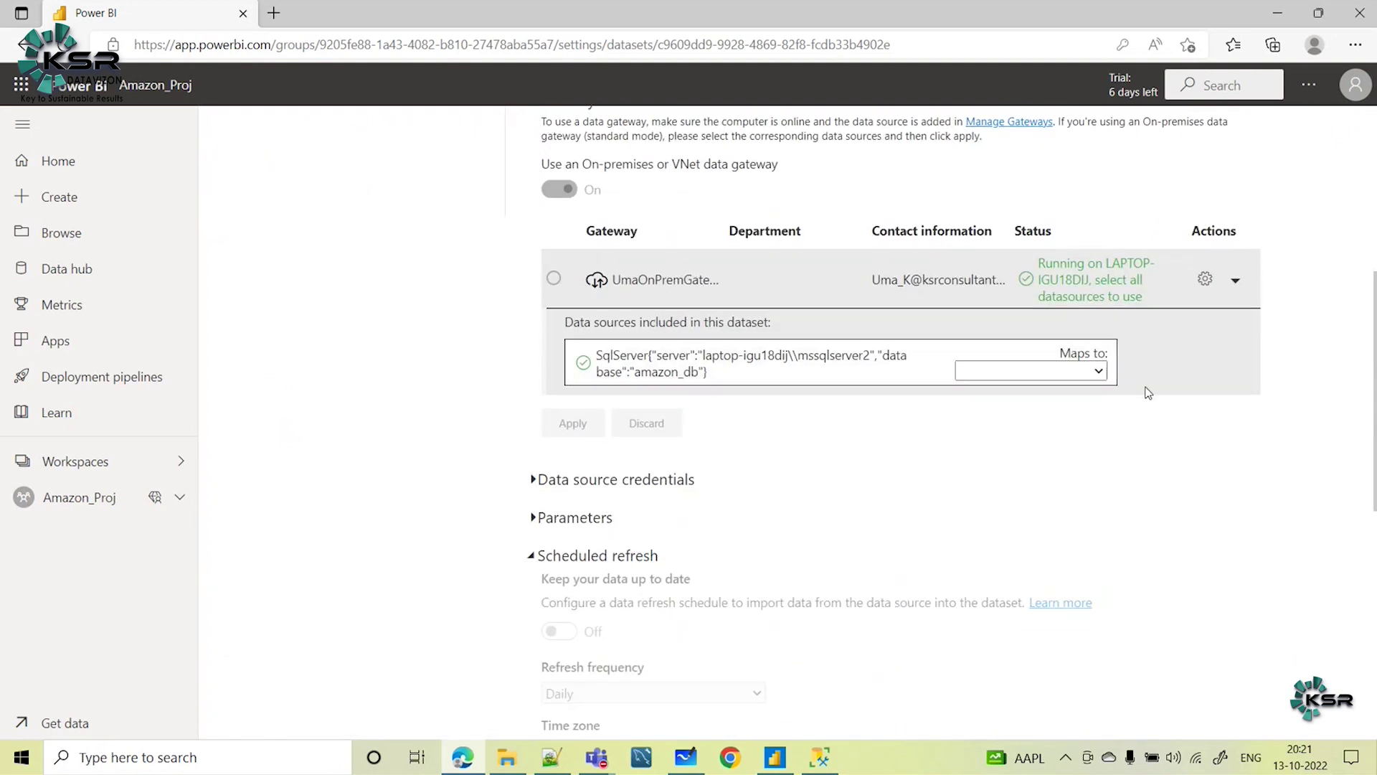
left_click(1061, 371)
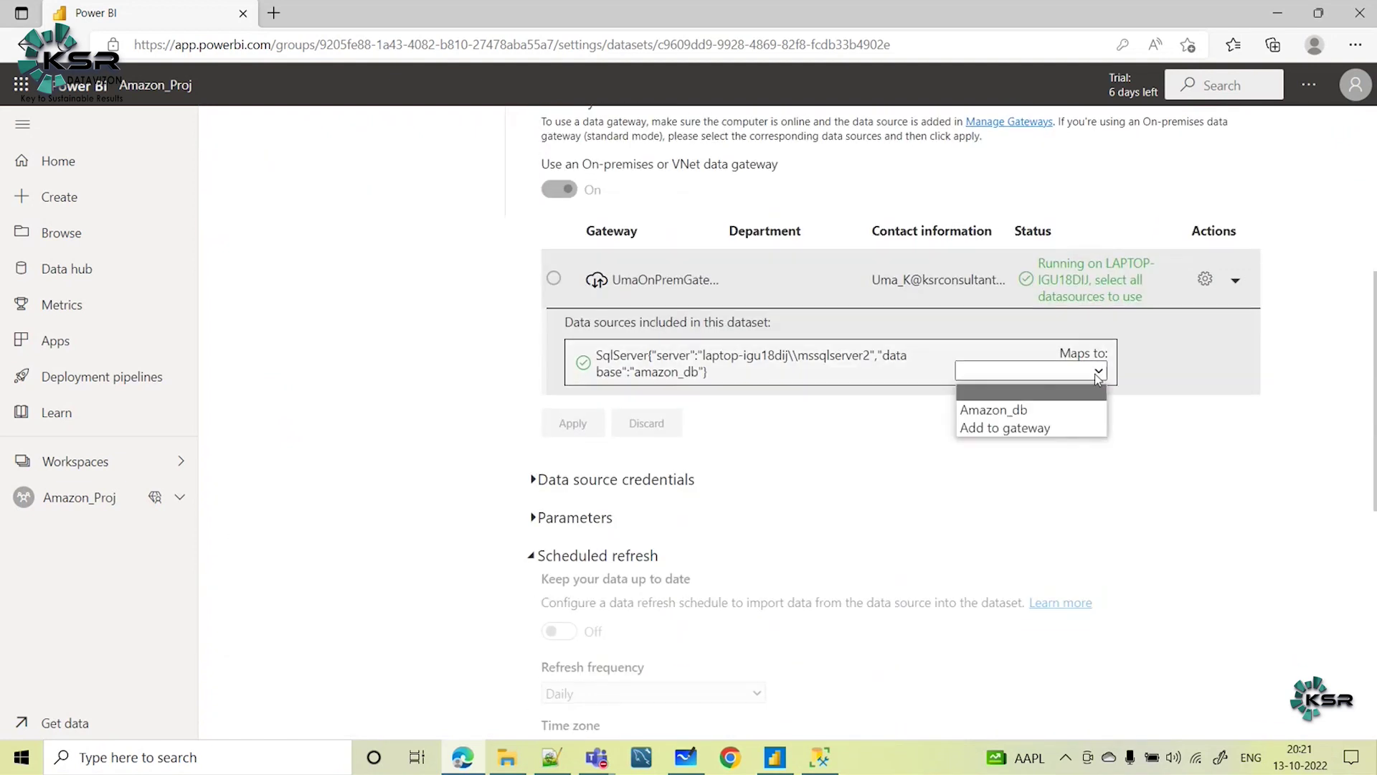
left_click(990, 412)
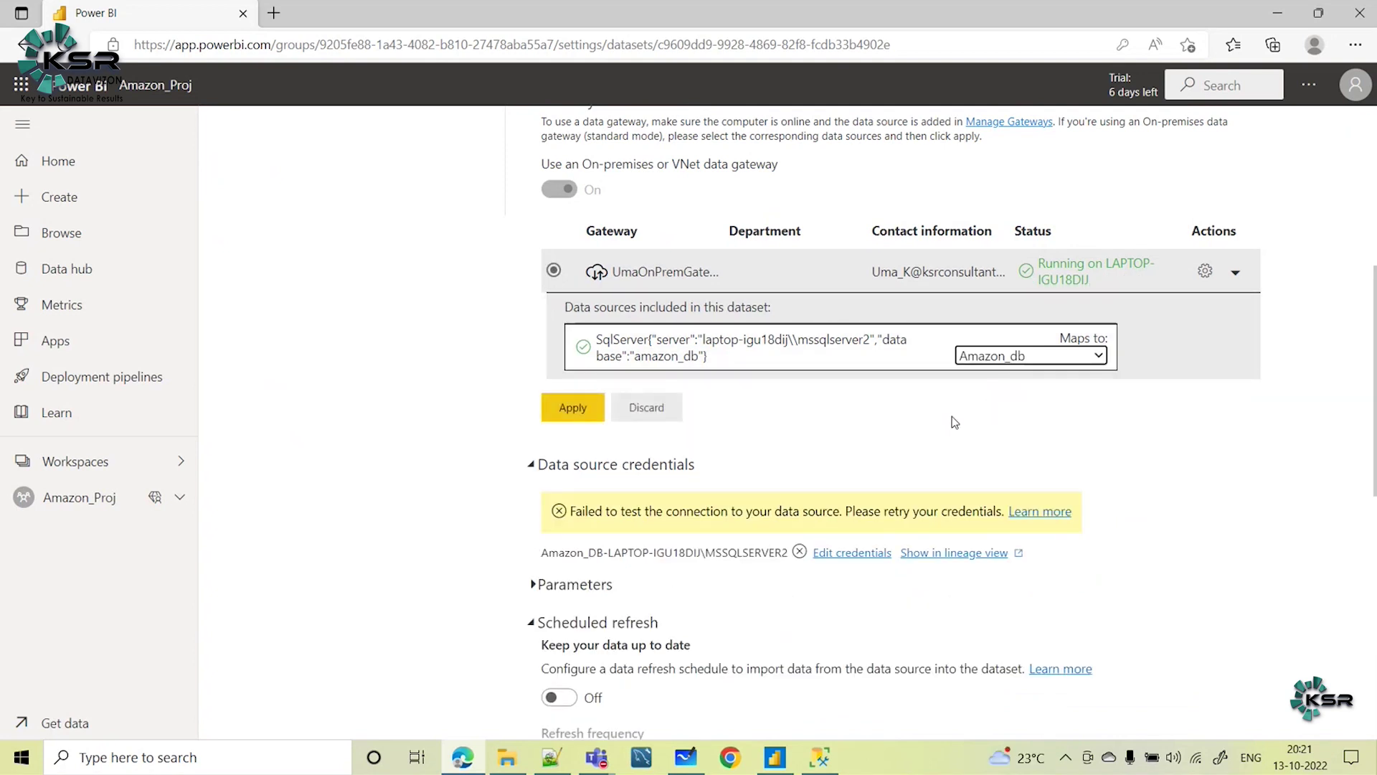
scroll(955, 422, "down", 3)
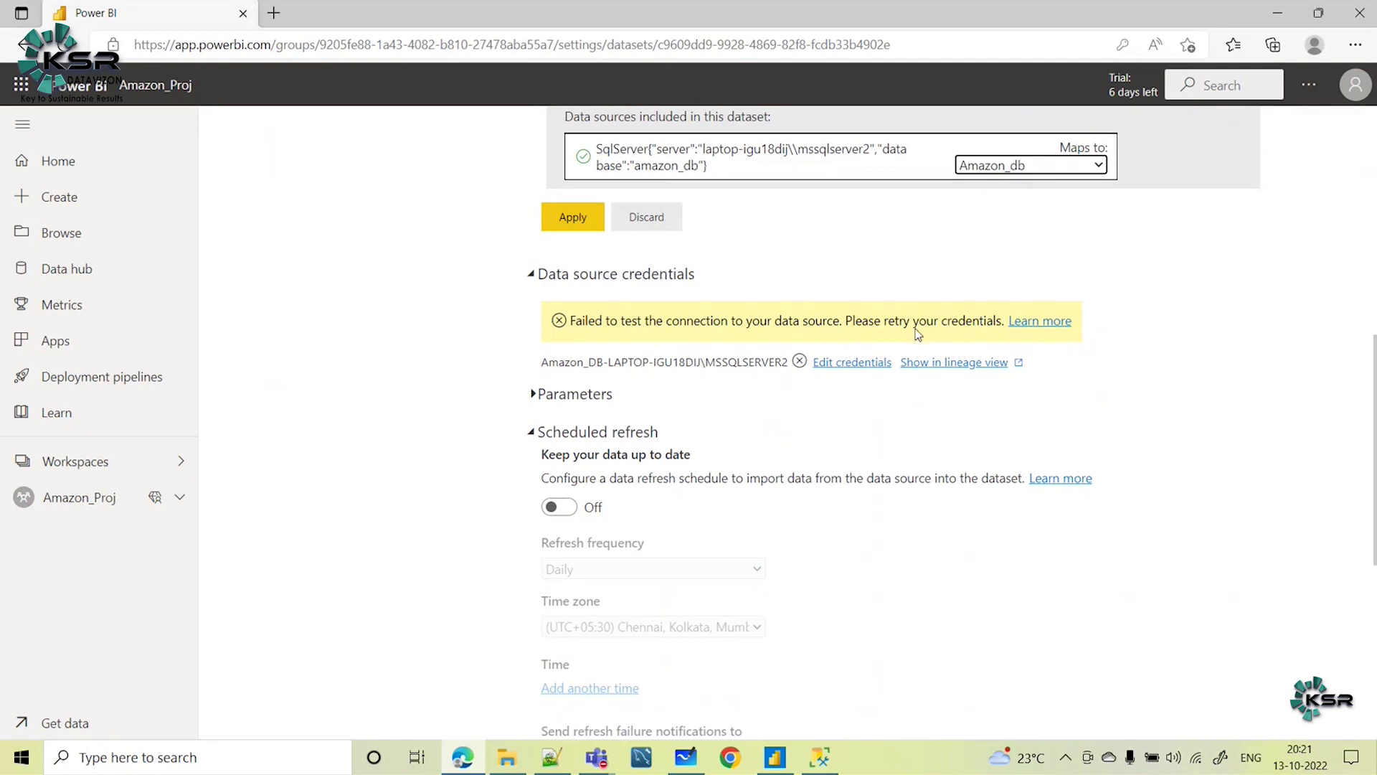
scroll(913, 332, "up", 3)
left_click(556, 407)
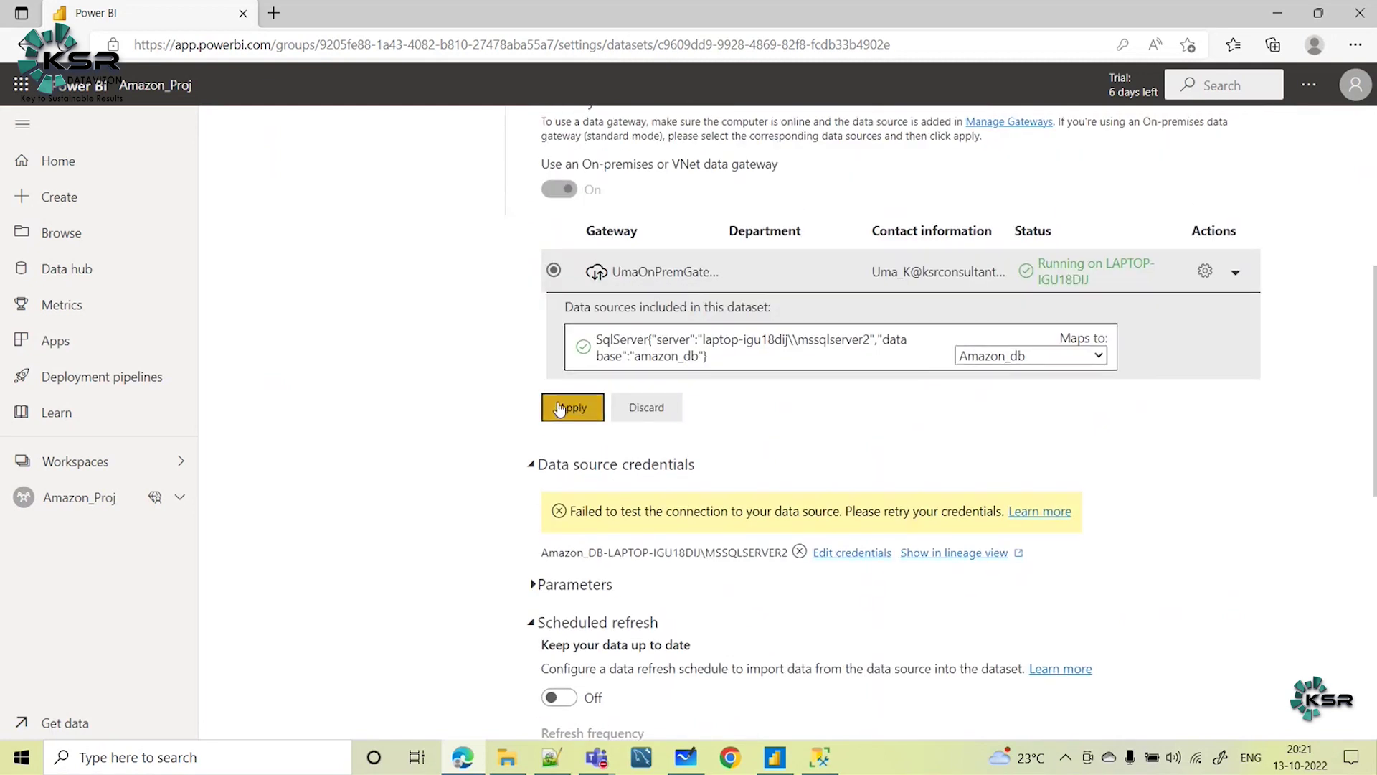
Turn on scheduled refresh for the Incremental_Refresh dataset
scroll(742, 321, "down", 3)
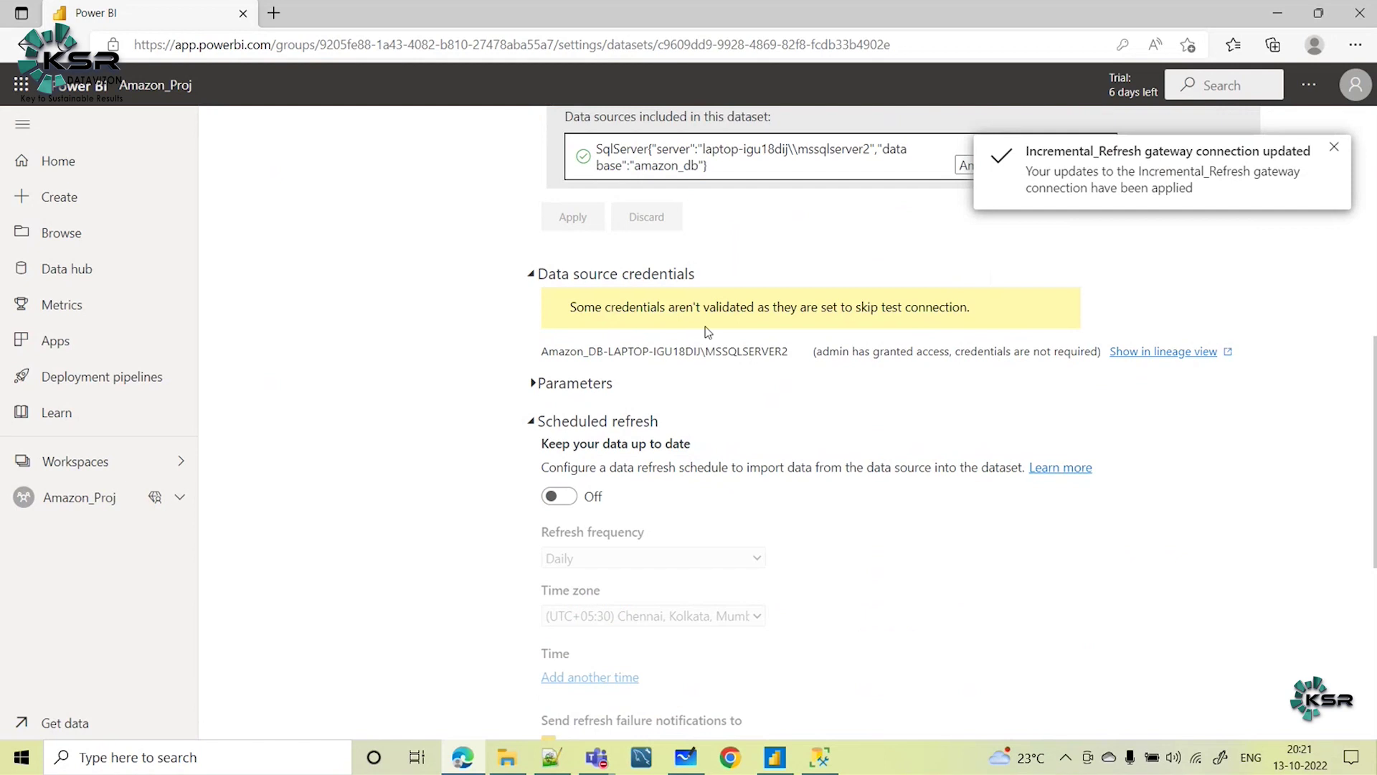
scroll(708, 332, "down", 3)
scroll(811, 306, "up", 3)
left_click(558, 493)
scroll(751, 449, "down", 3)
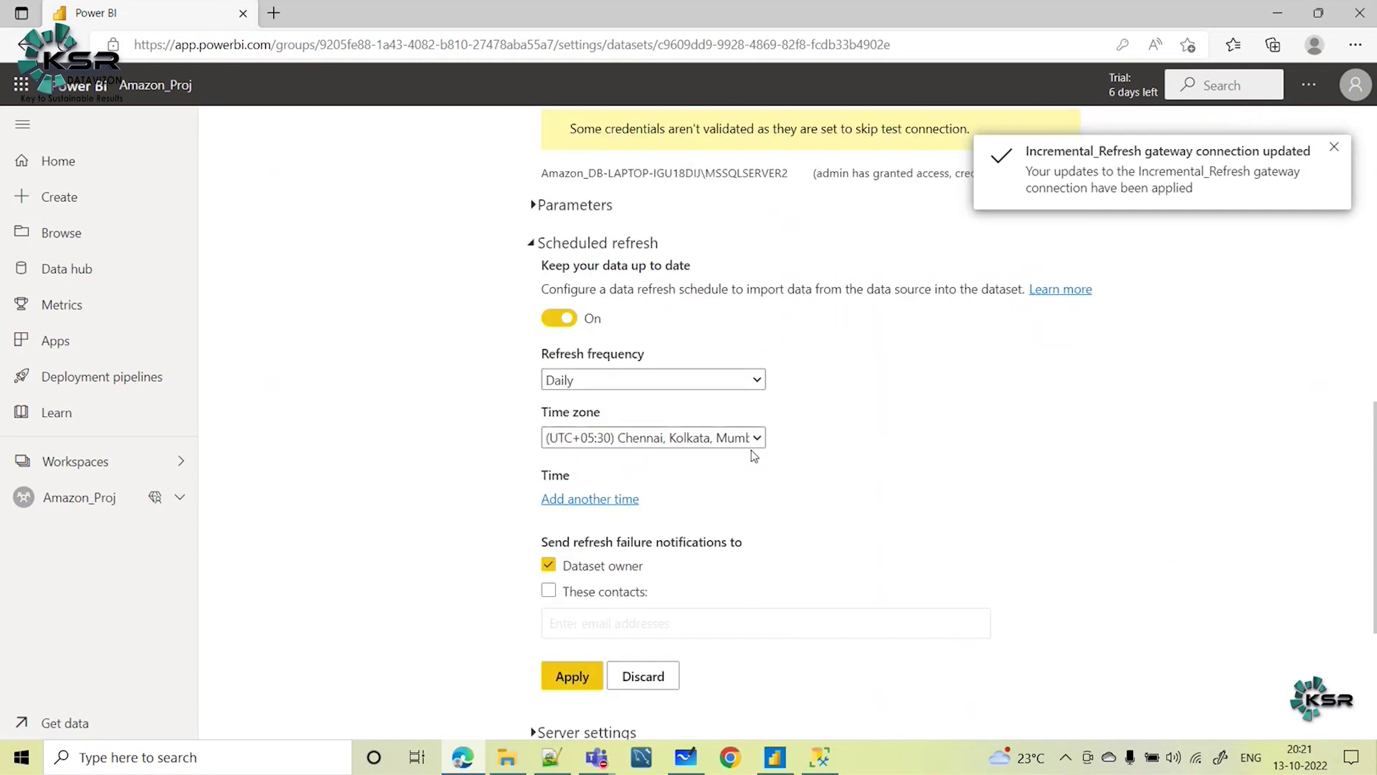
Set the refresh frequency to Weekly and apply the refresh schedule
left_click(672, 373)
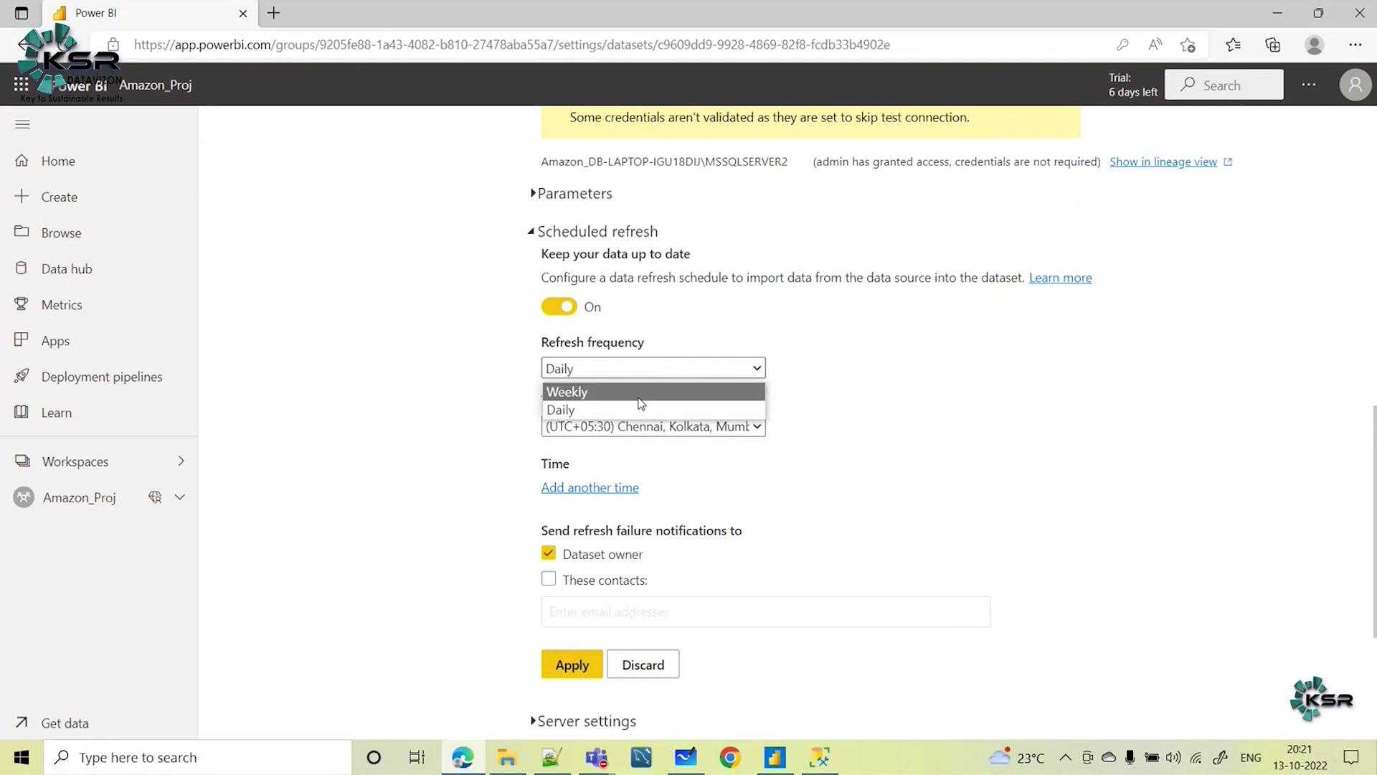
left_click(647, 392)
scroll(1007, 482, "down", 5)
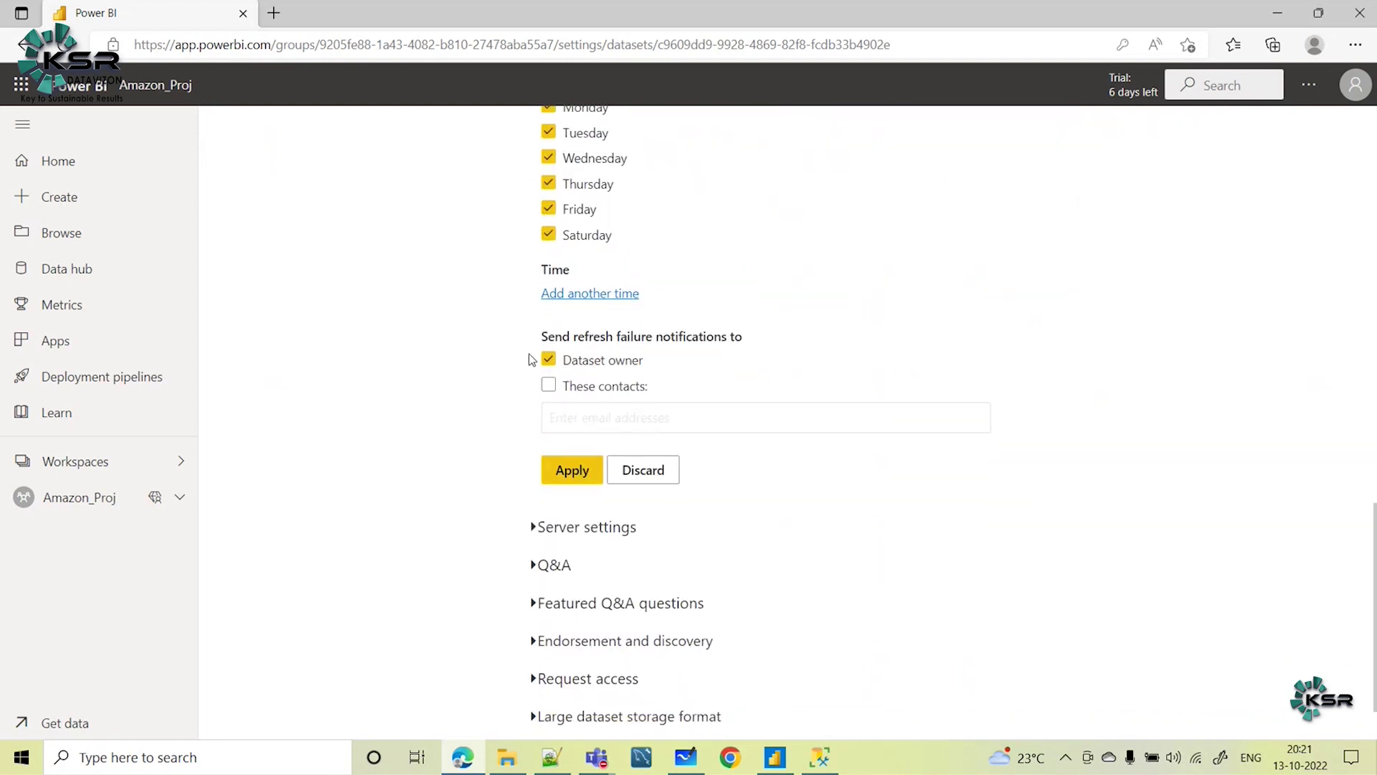
scroll(772, 406, "down", 1)
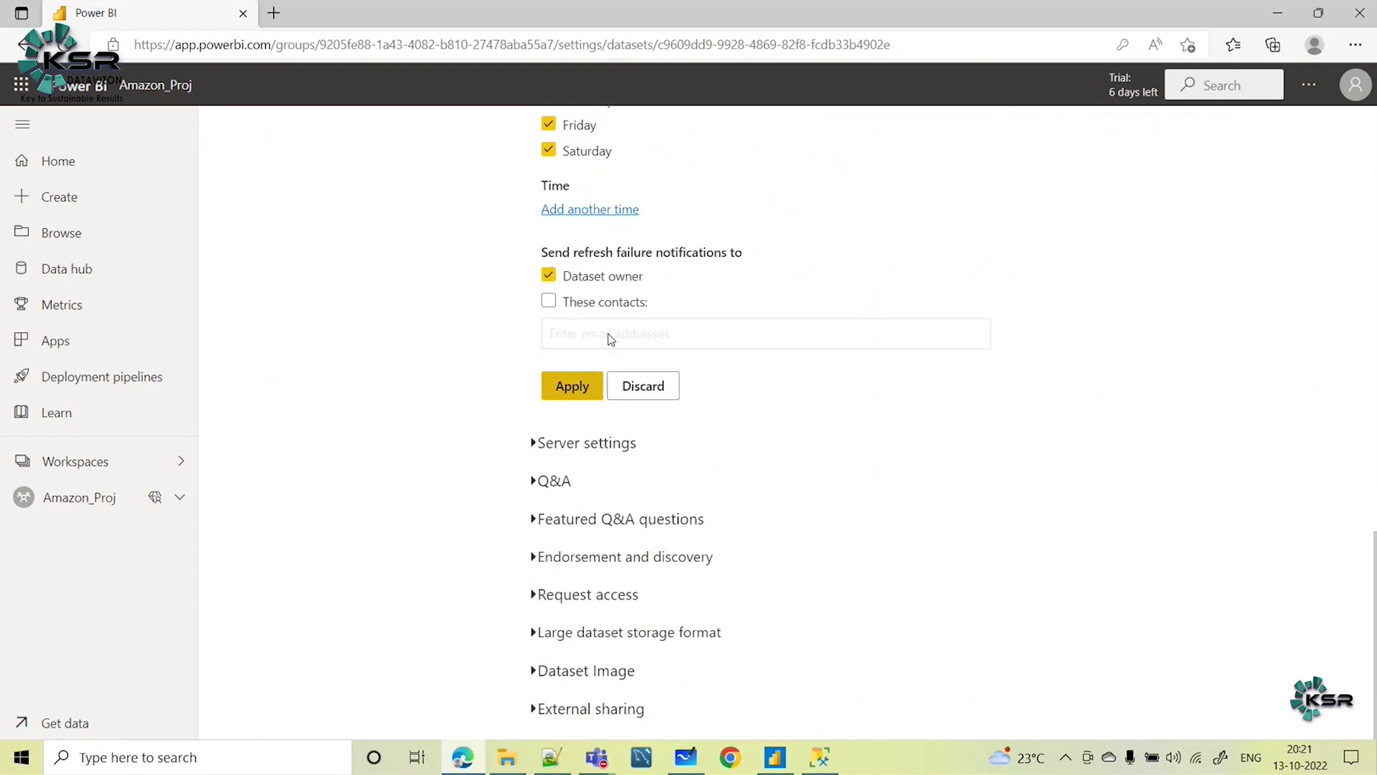
left_click(570, 385)
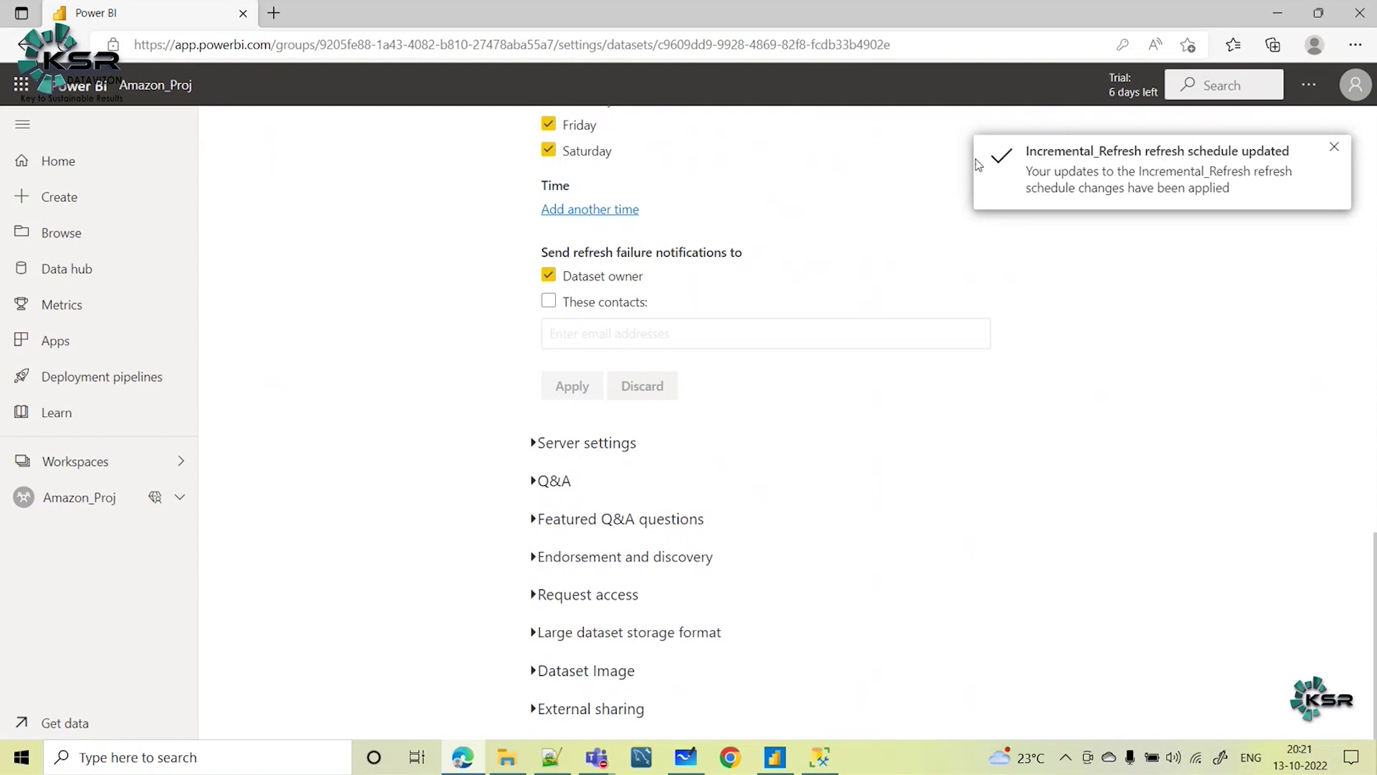
Review the updated schedule and the next refresh time in the dataset settings, and switch to the whiteboard app
scroll(1180, 273, "up", 12)
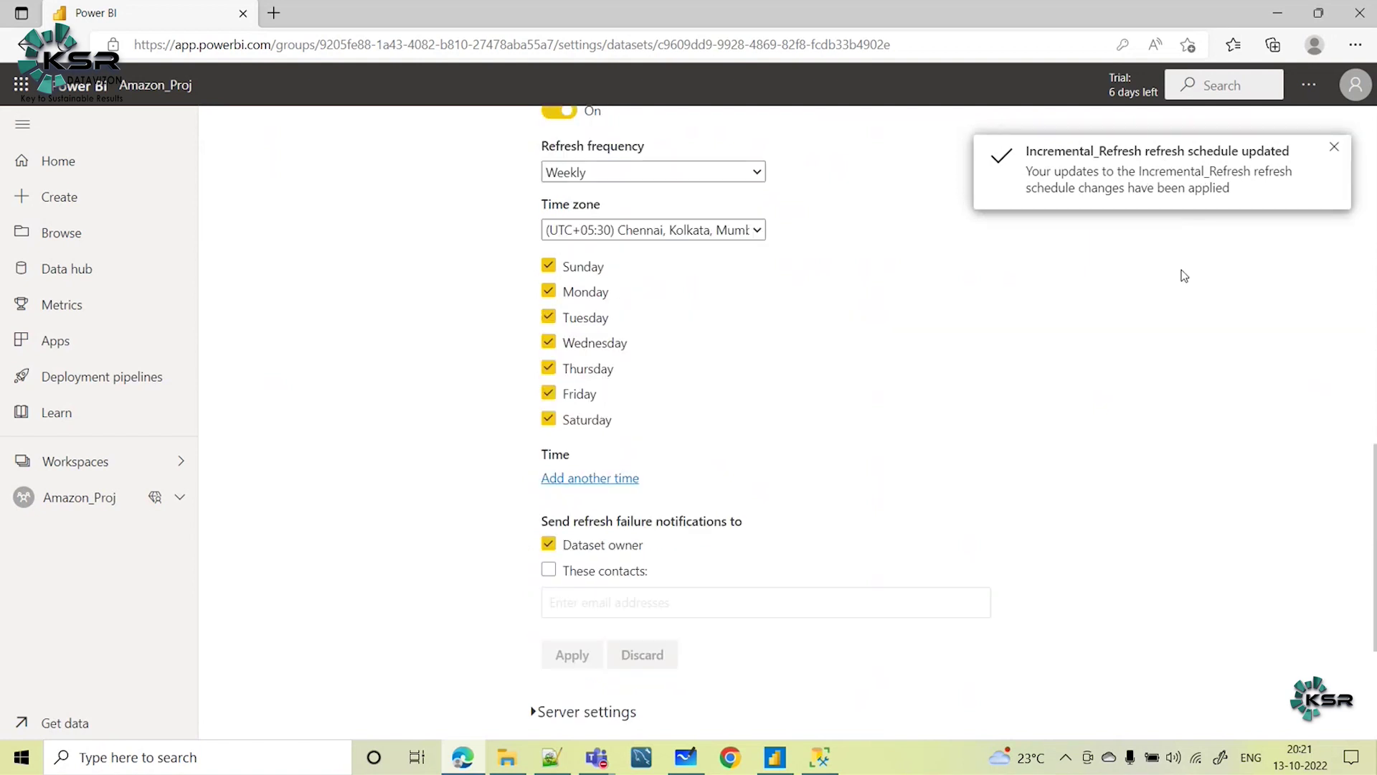
scroll(1184, 319, "up", 1)
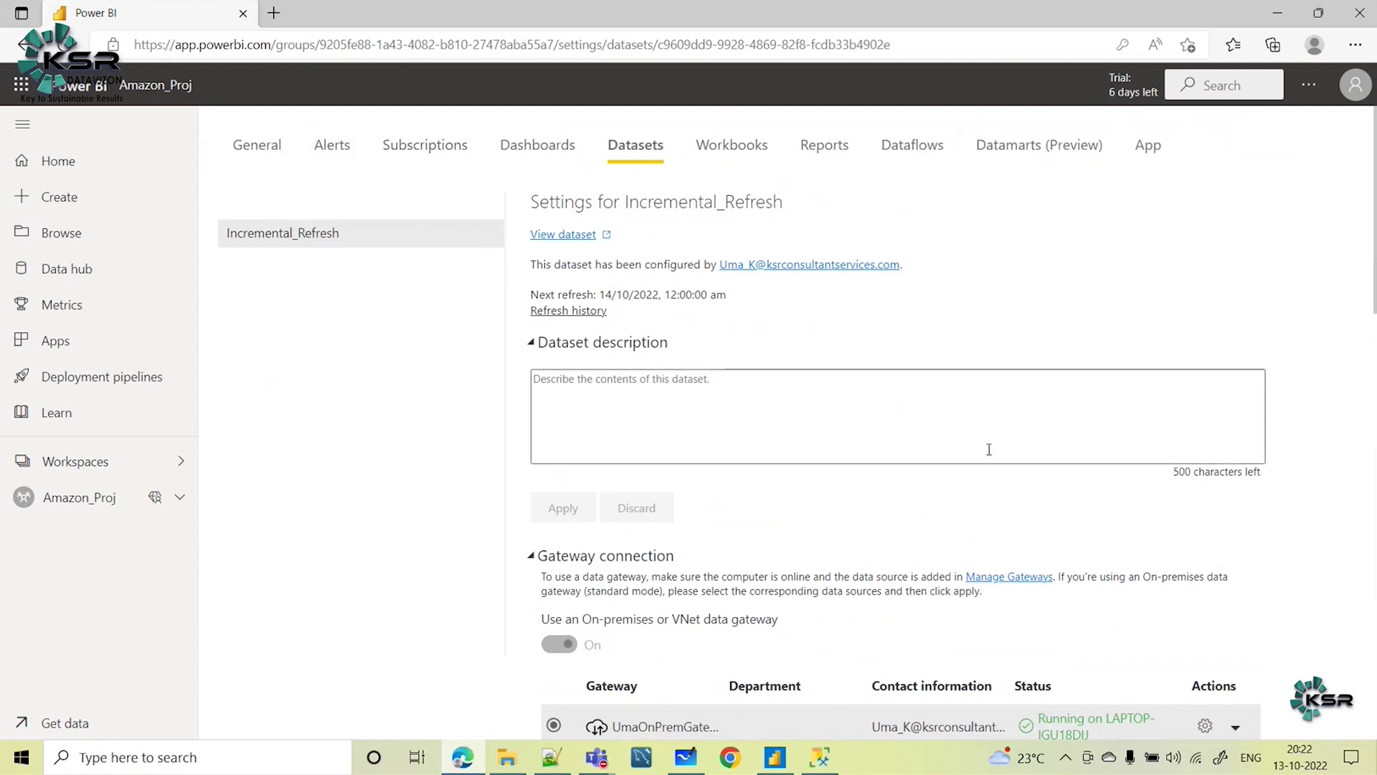
scroll(990, 449, "down", 1)
scroll(1035, 312, "up", 1)
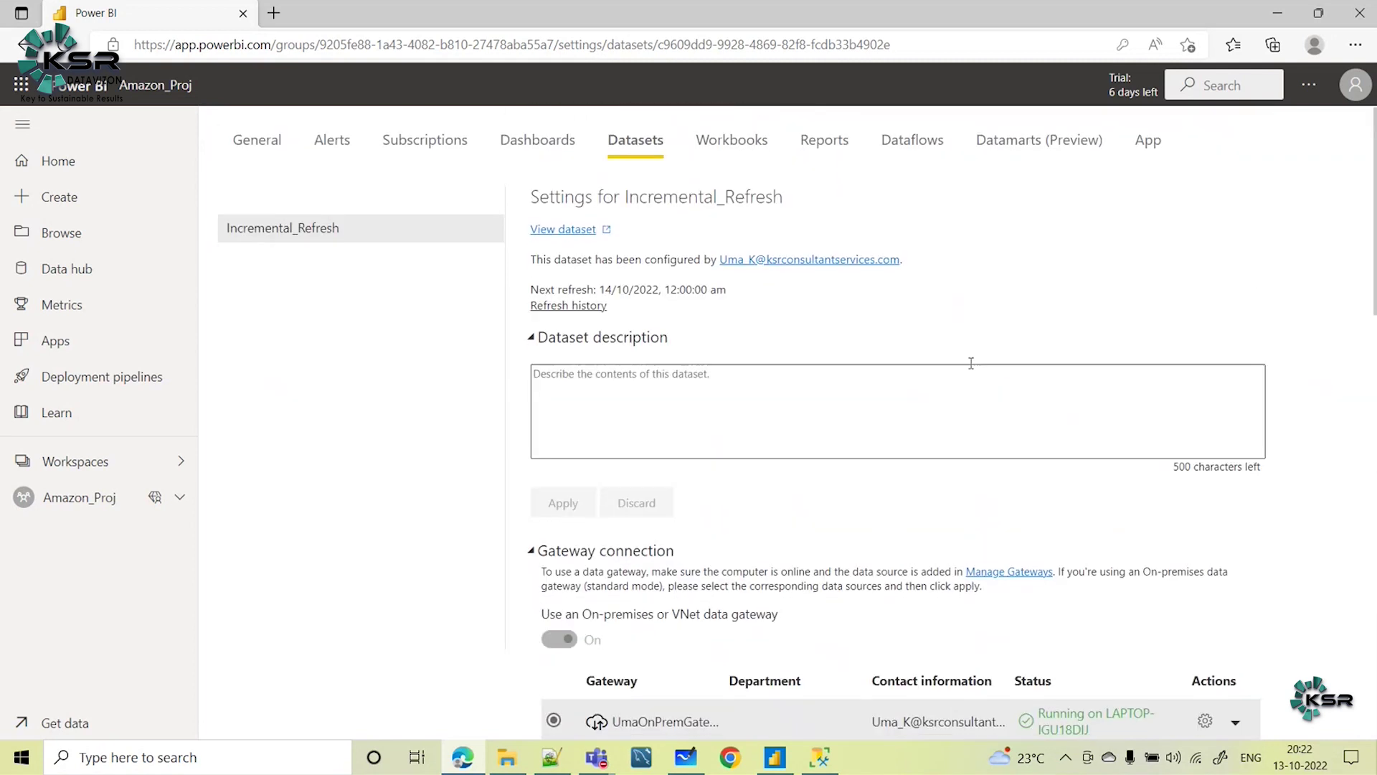
left_click(686, 758)
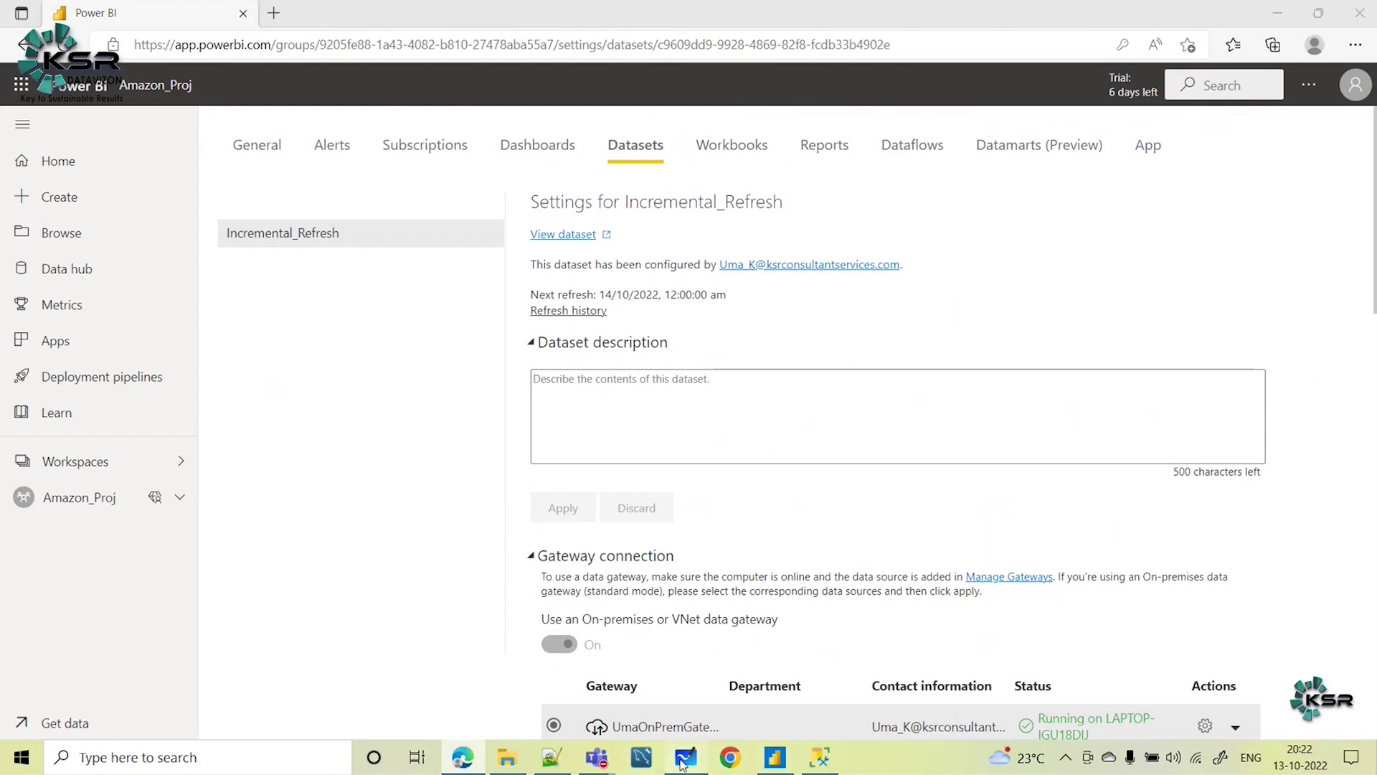